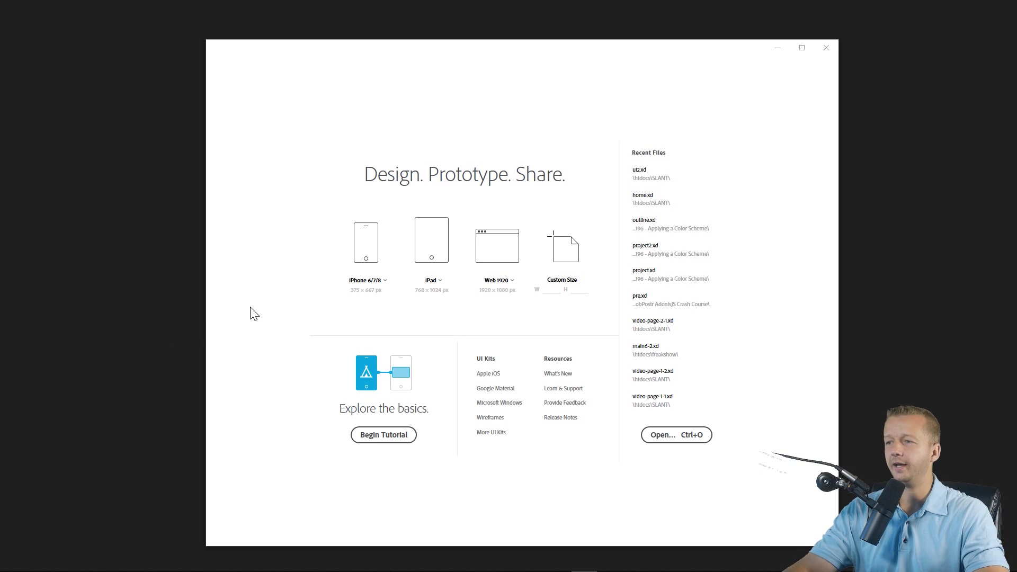
Create a new document with an iPhone X (375 x 812) artboard and maximize the window
left_click(379, 282)
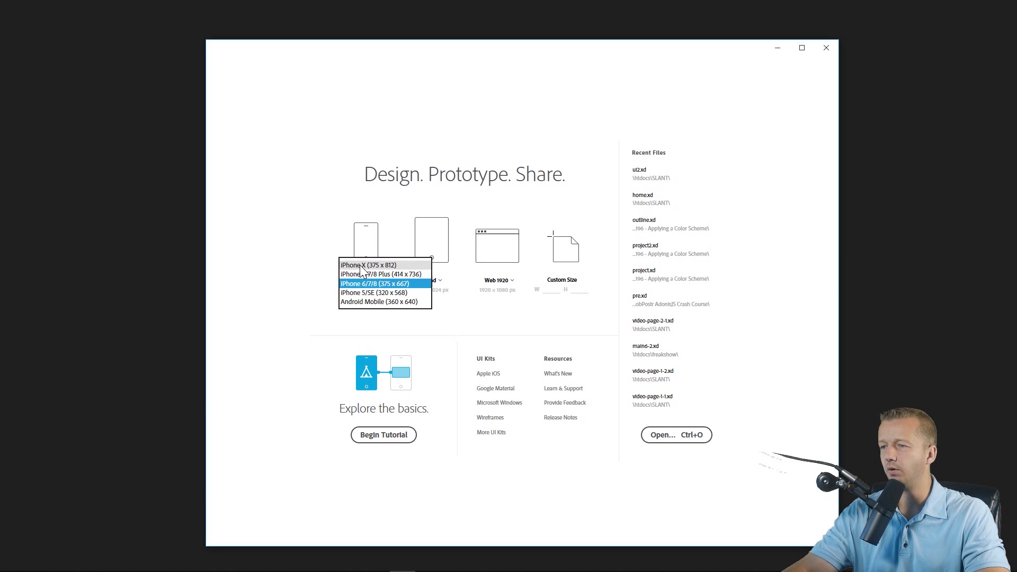
left_click(361, 265)
left_click(365, 241)
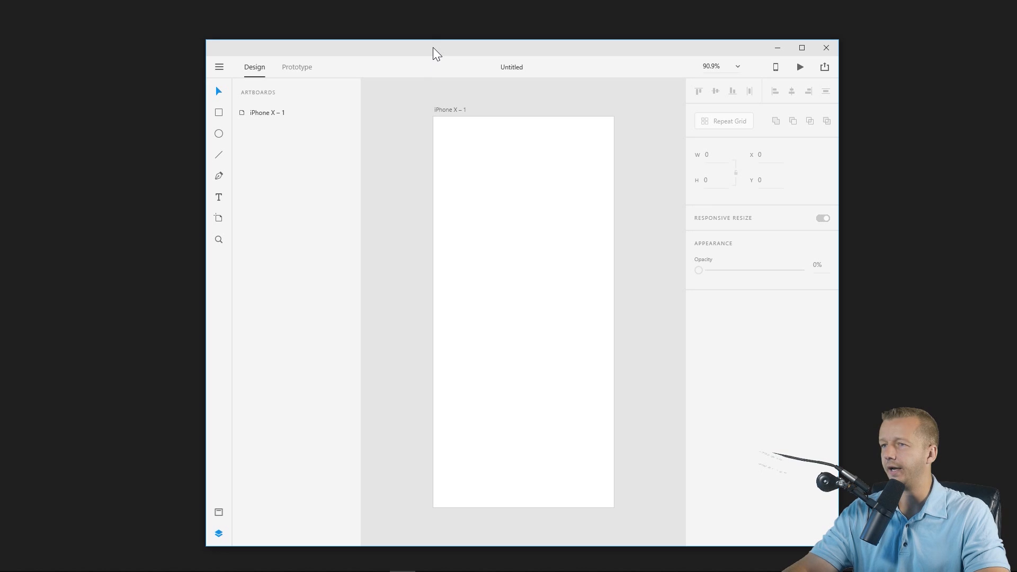
double_click(433, 48)
left_click_drag(330, 161, 438, 184)
scroll(445, 187, "down", 3)
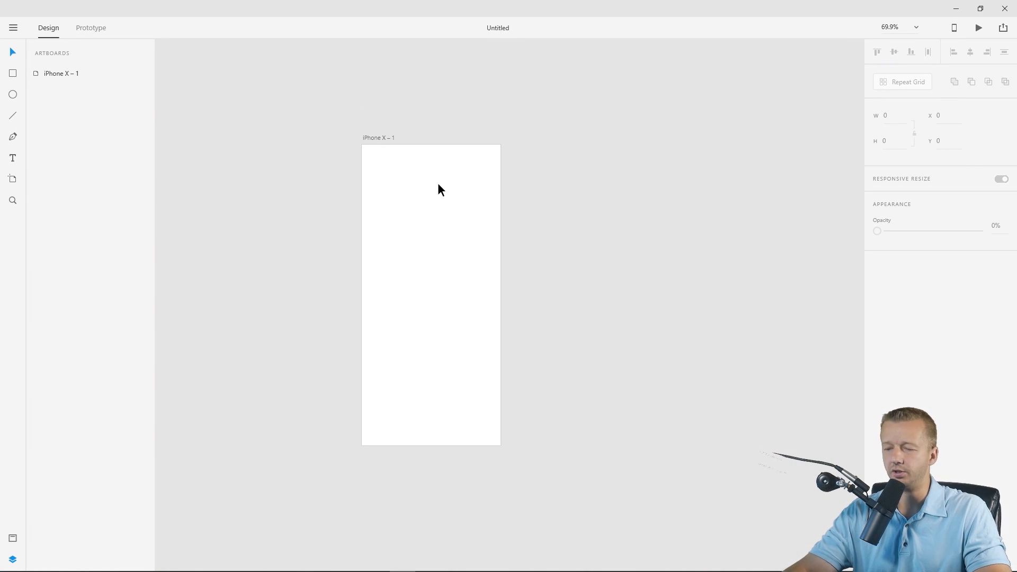
left_click(12, 559)
left_click(13, 560)
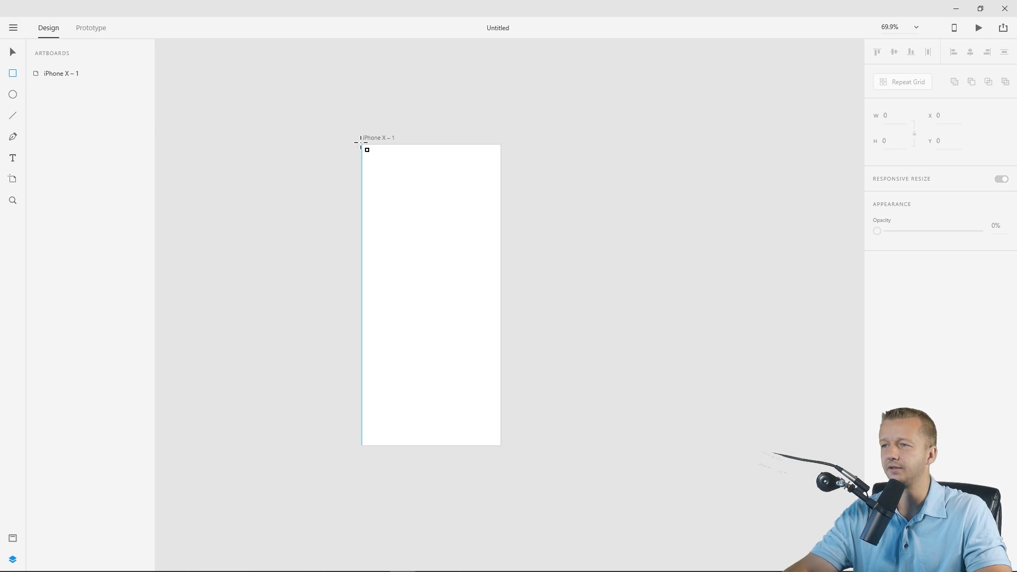
Draw a 375 × 60 header rectangle across the artboard's top edge, without a border and filled with blue #2B95FF
mouse_move(362, 146)
left_mouse_down()
mouse_move(509, 170)
mouse_move(501, 167)
left_mouse_up()
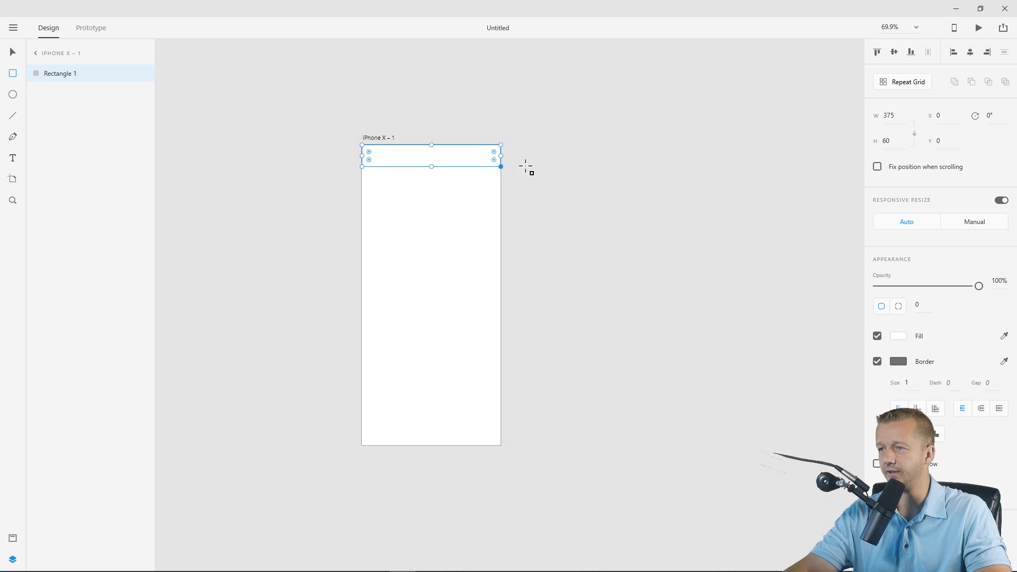
left_click(878, 362)
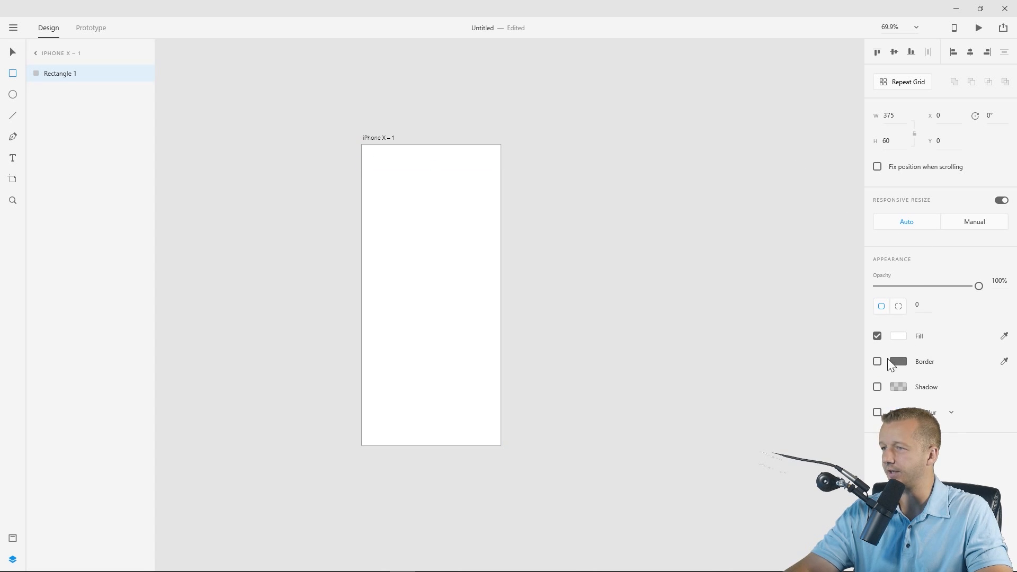
left_click(899, 336)
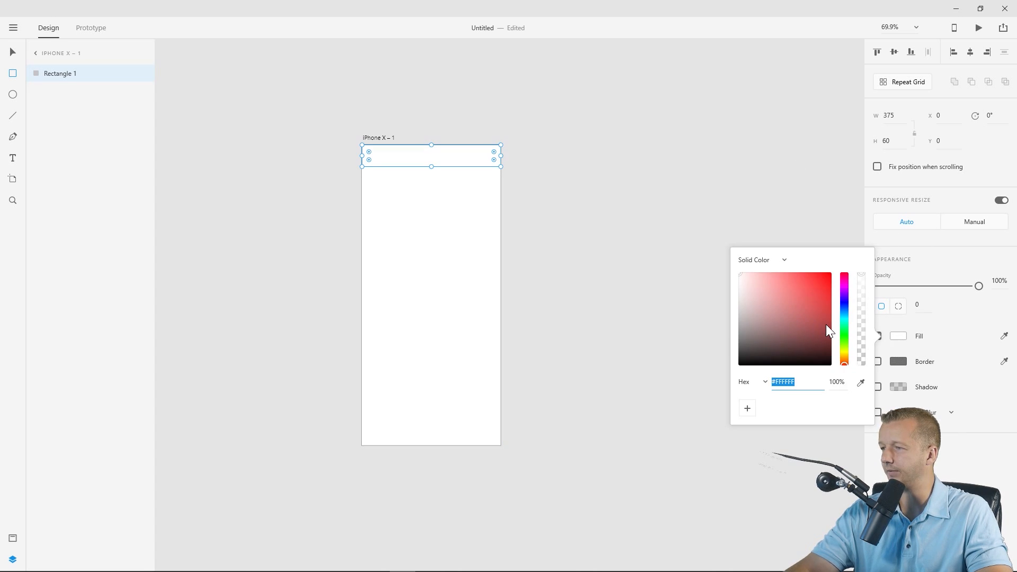
left_click(844, 317)
left_click_drag(845, 316, 816, 268)
left_click_drag(844, 309, 844, 311)
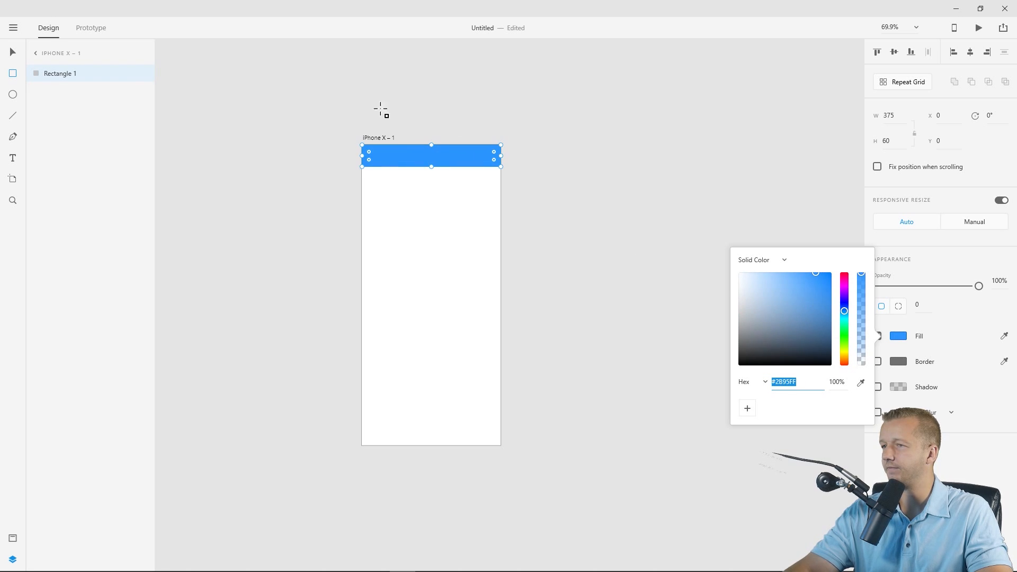
left_click(873, 199)
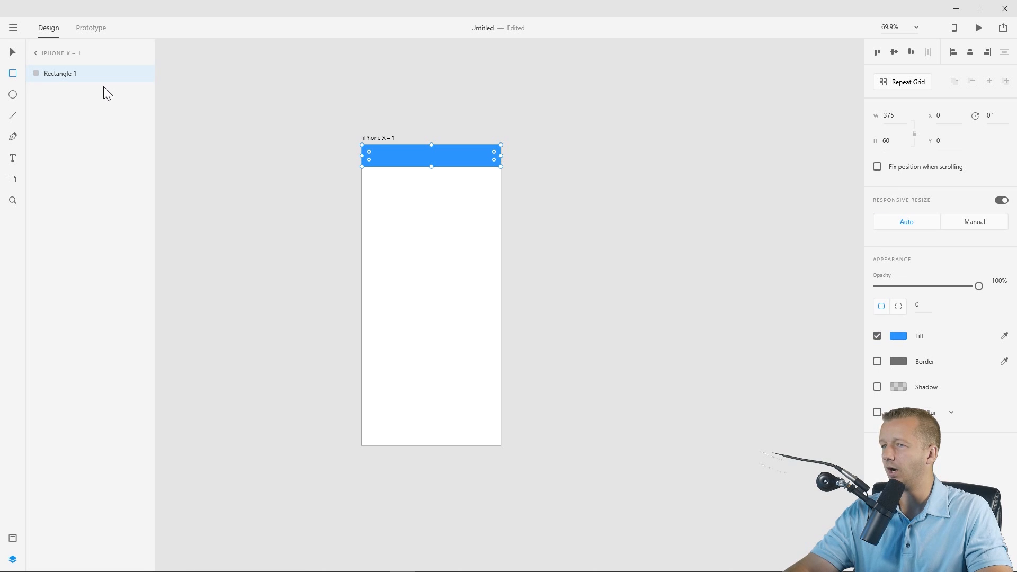
Add the text "LOGO" near the left end of the blue header bar
left_click(18, 55)
scroll(437, 126, "up", 3)
left_click_drag(470, 123, 479, 110)
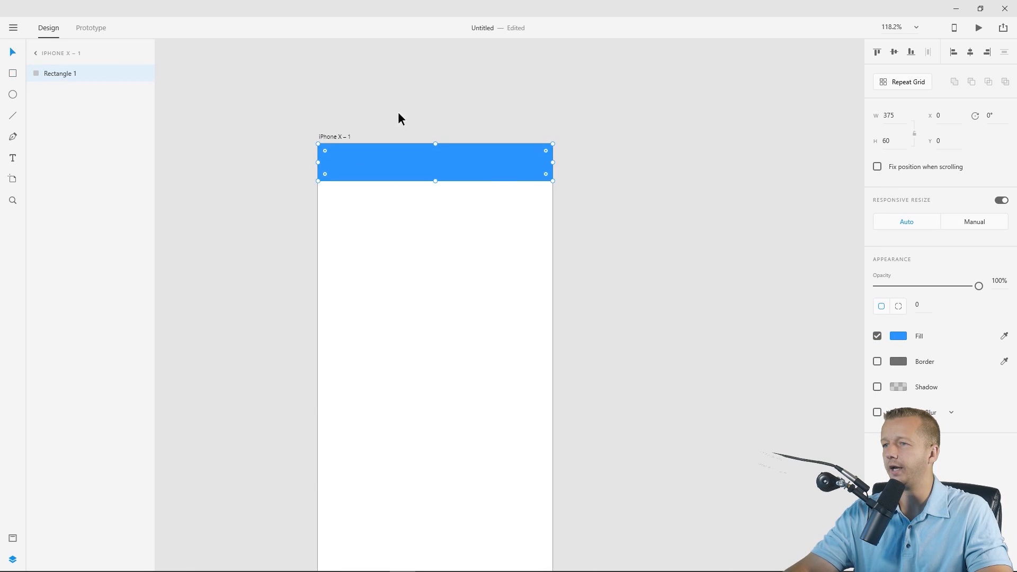
left_click(398, 113)
left_click(12, 160)
left_click(338, 165)
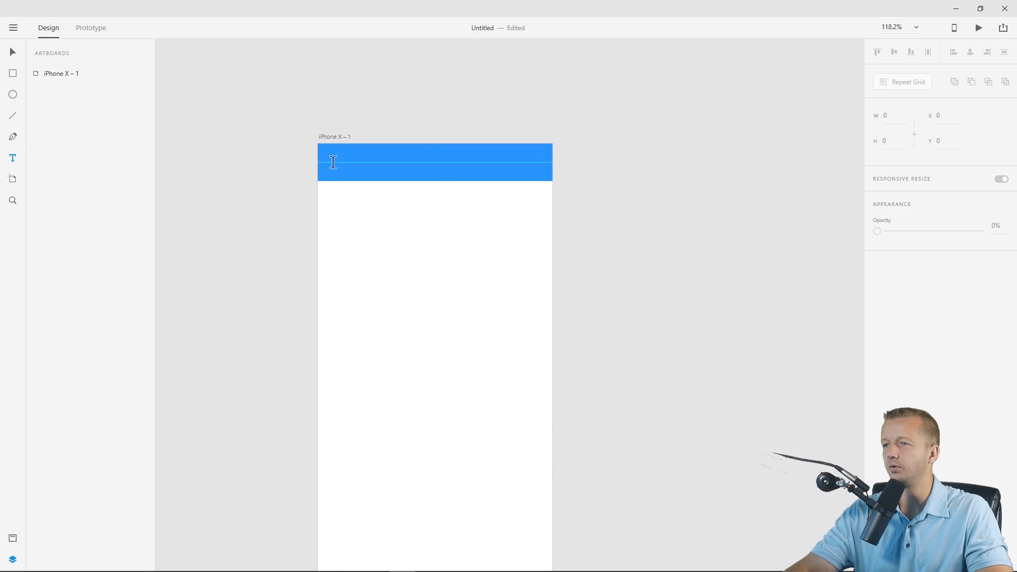
type("LOGO")
key("Escape")
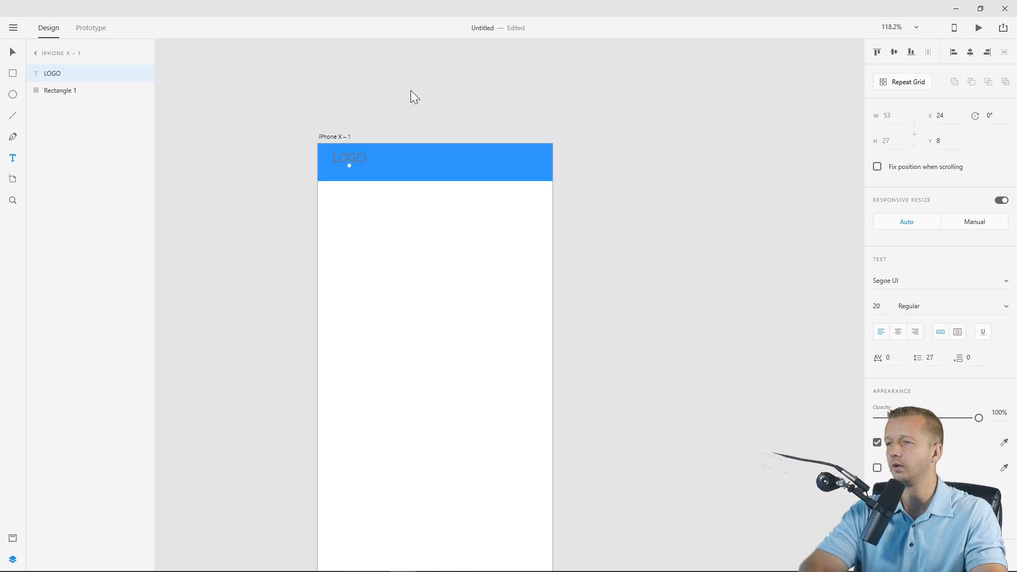
Set the LOGO text to Montserrat Bold and fill it with white (#FFFFFF)
left_click(916, 285)
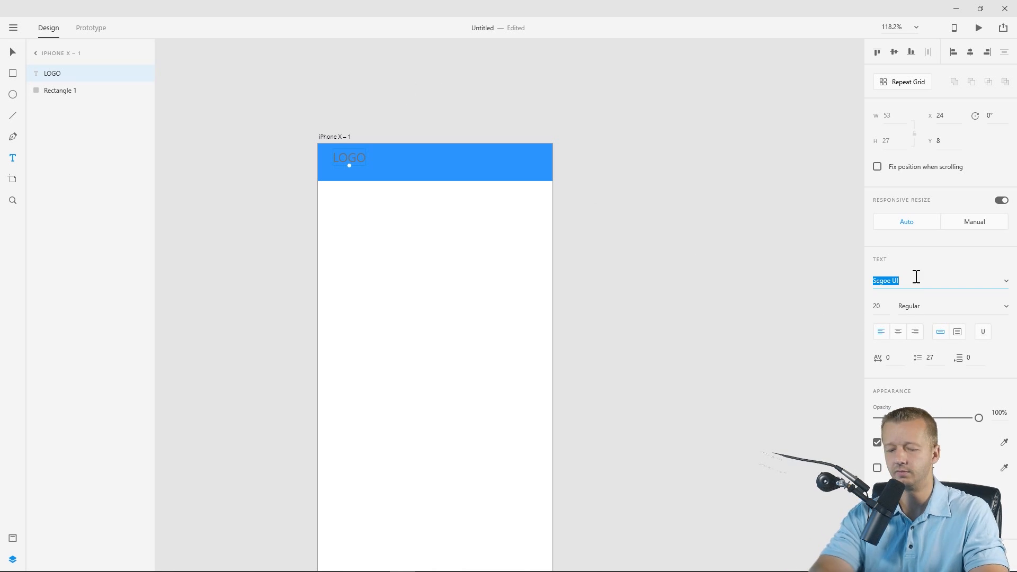
type("Montserrat")
key("Return")
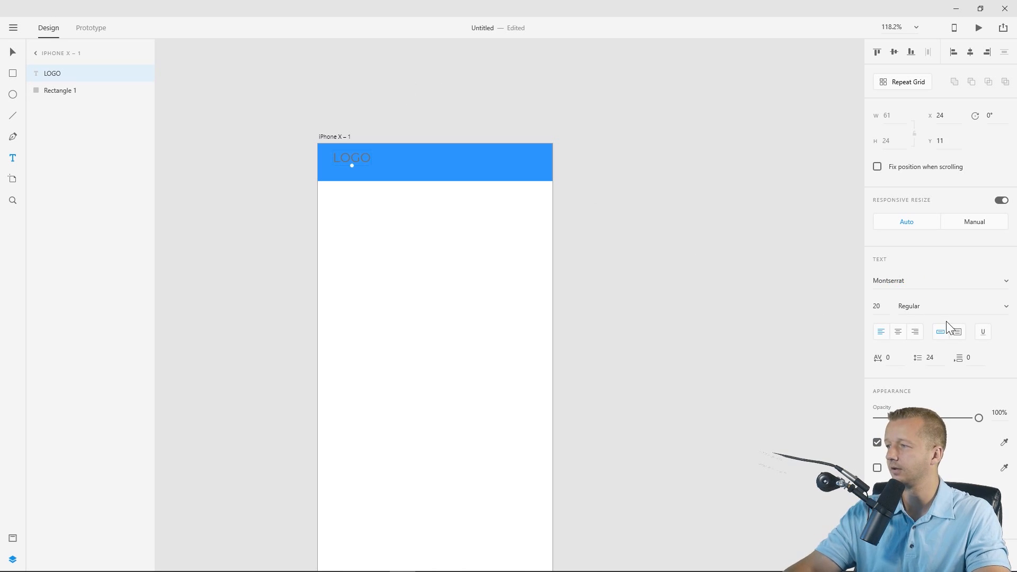
left_click(1004, 307)
scroll(951, 387, "down", 1)
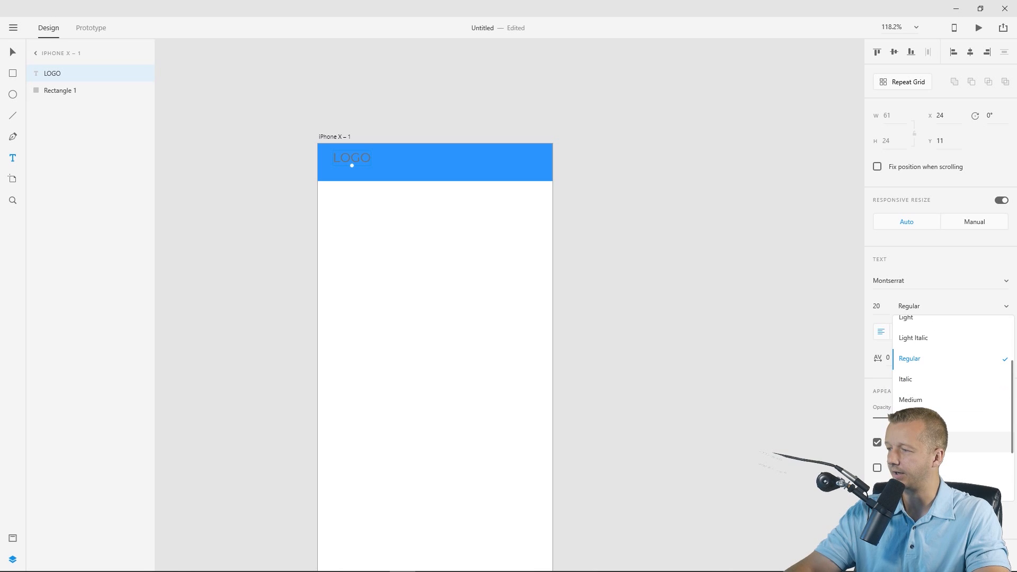
left_click(937, 397)
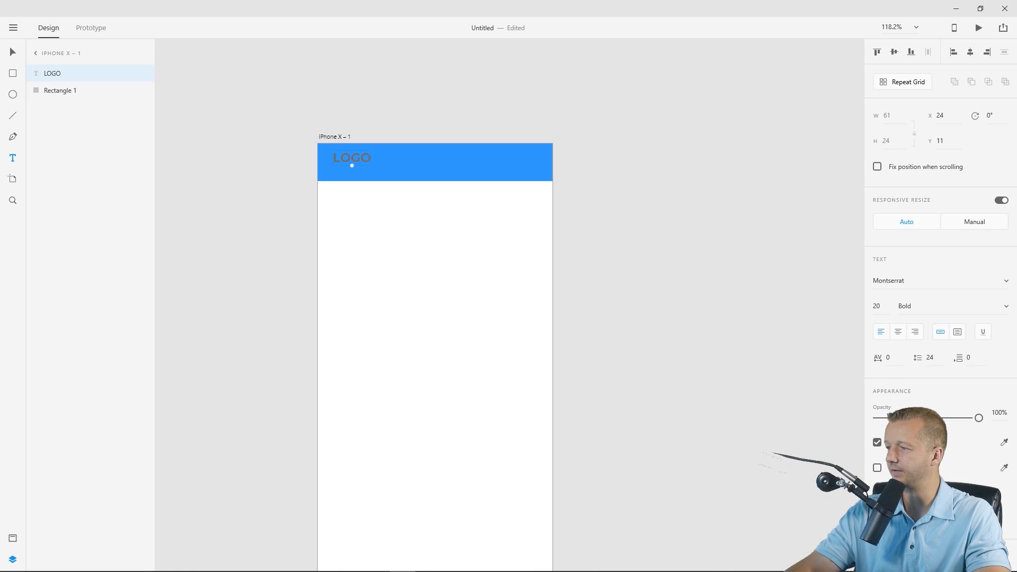
left_click(895, 443)
left_click_drag(778, 392, 734, 367)
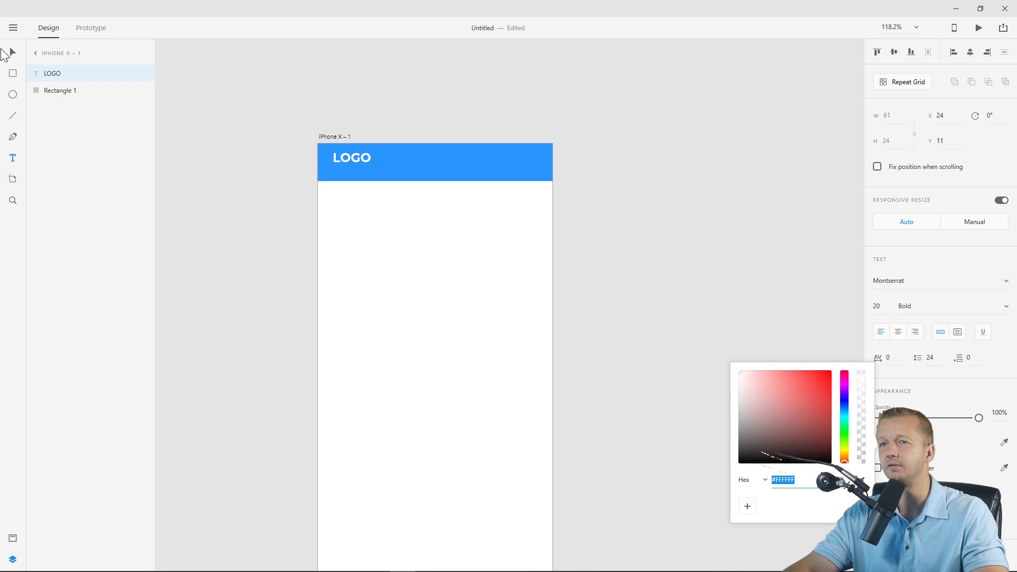
Nudge the LOGO text down and slightly to the left until it is vertically centred in the header bar
left_click(12, 52)
key("Down")
key("Down")
key("Down")
key("Down")
key("Down")
key("Down")
key("Down")
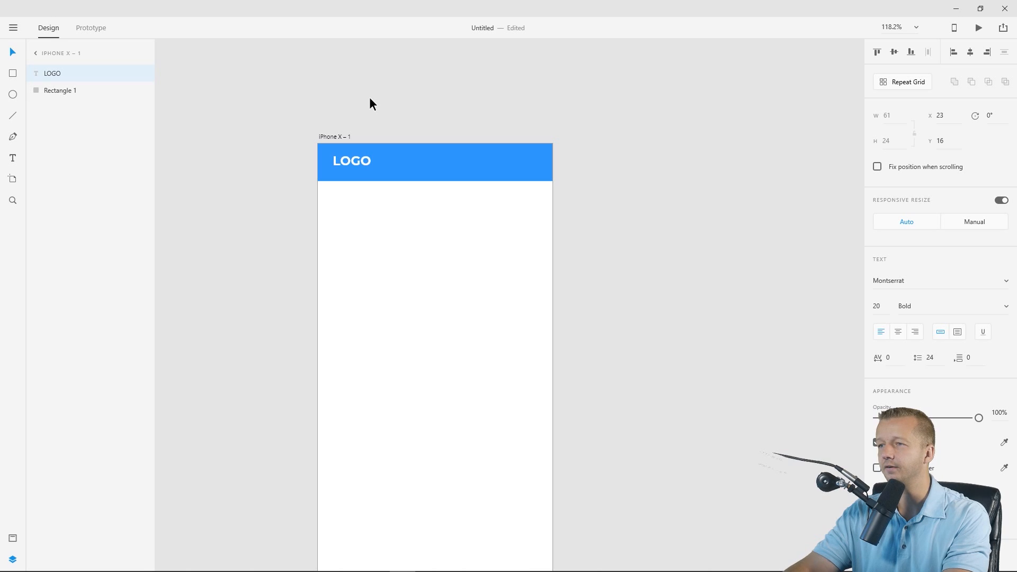
key("Left")
key("Left")
key("Down")
key("Down")
key("Up")
key("Up")
left_click(370, 101)
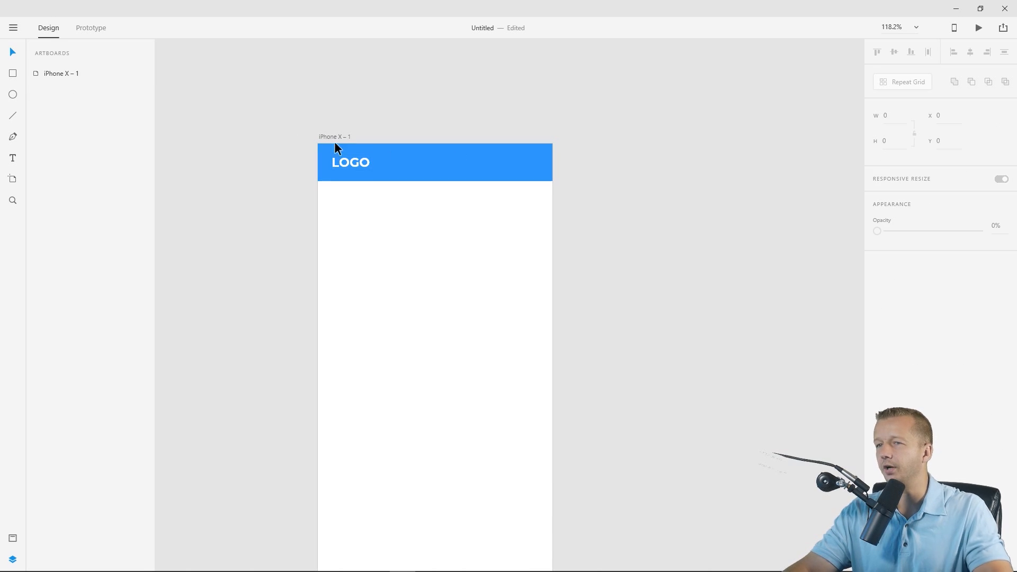
Draw a small borderless white bar near the header's right end, about 29 px wide and 5 px high
left_click(12, 74)
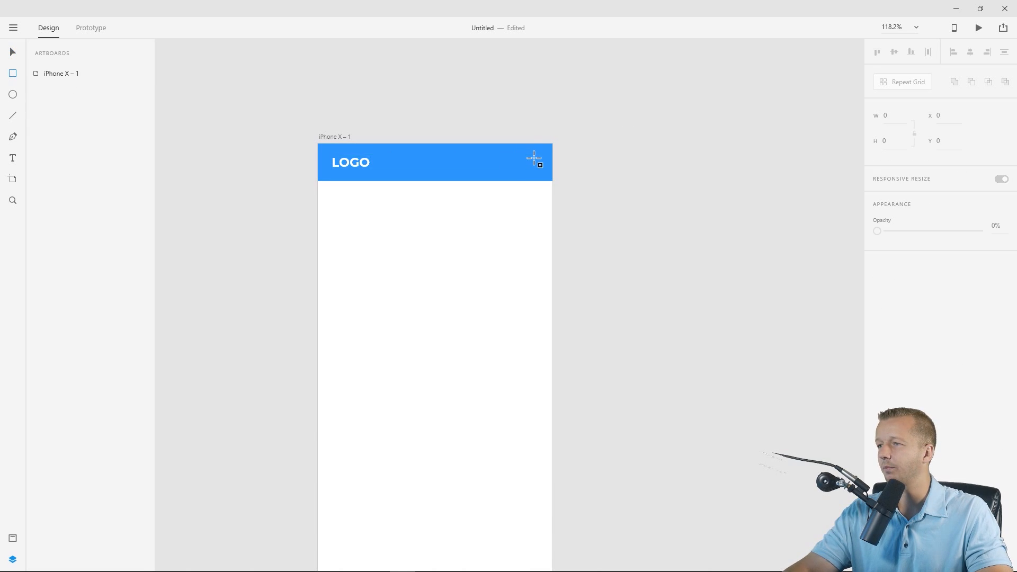
left_click_drag(534, 158, 513, 161)
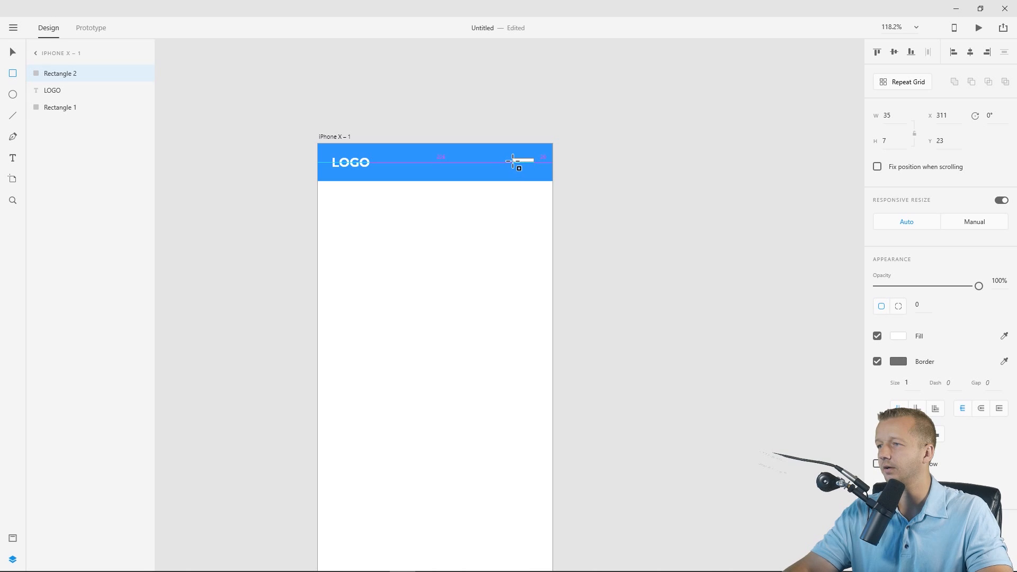
scroll(544, 172, "up", 6)
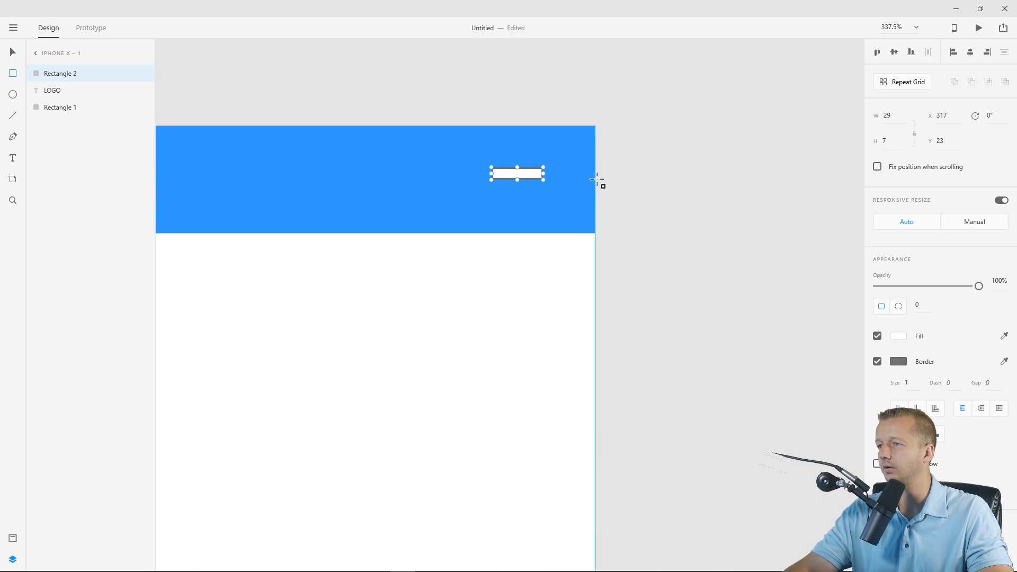
left_click_drag(519, 175, 519, 173)
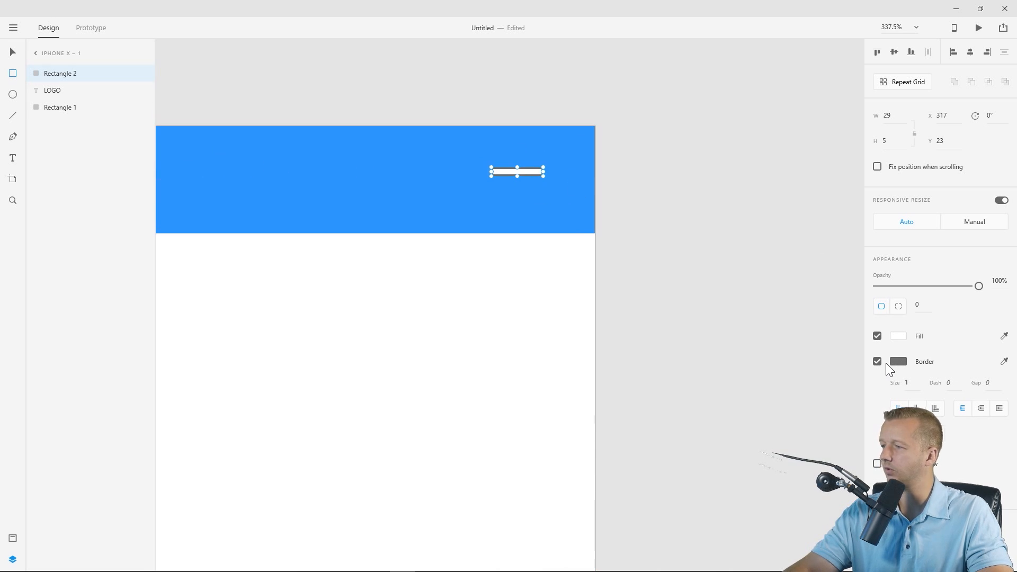
left_click(877, 362)
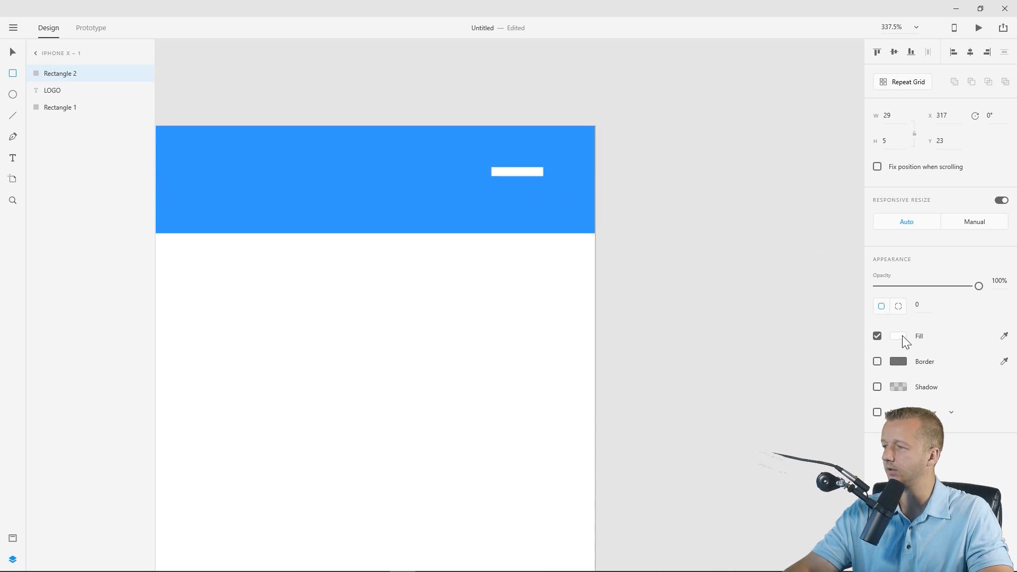
Duplicate the small white bar twice and stack the three bars with even gaps to form a menu icon
left_click(13, 52)
key("ctrl+d")
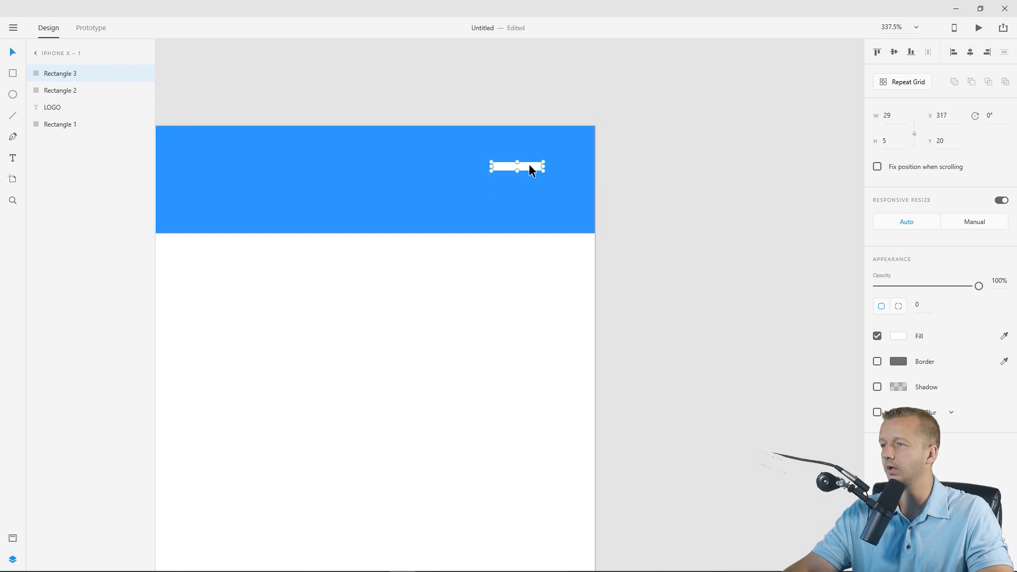
left_click_drag(529, 169, 619, 173)
key("ctrl+d")
Scale the three menu bars together to about 23 px wide and 4 px high, and centre them vertically in the header at X 325
left_click(530, 185, "shift")
left_click(532, 168, "shift")
scroll(546, 181, "down", 2)
scroll(546, 182, "down", 1)
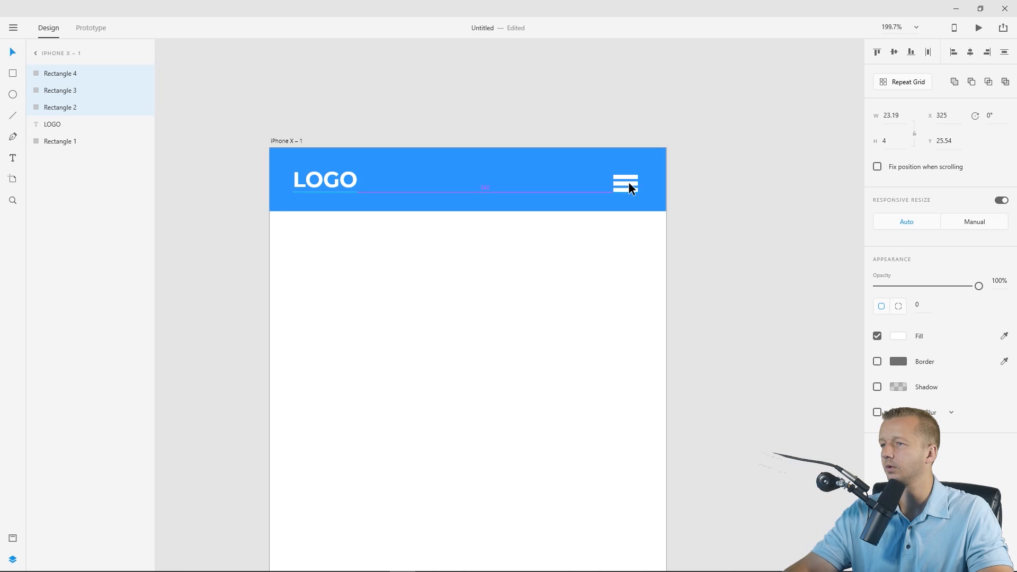
left_click_drag(628, 180, 630, 180)
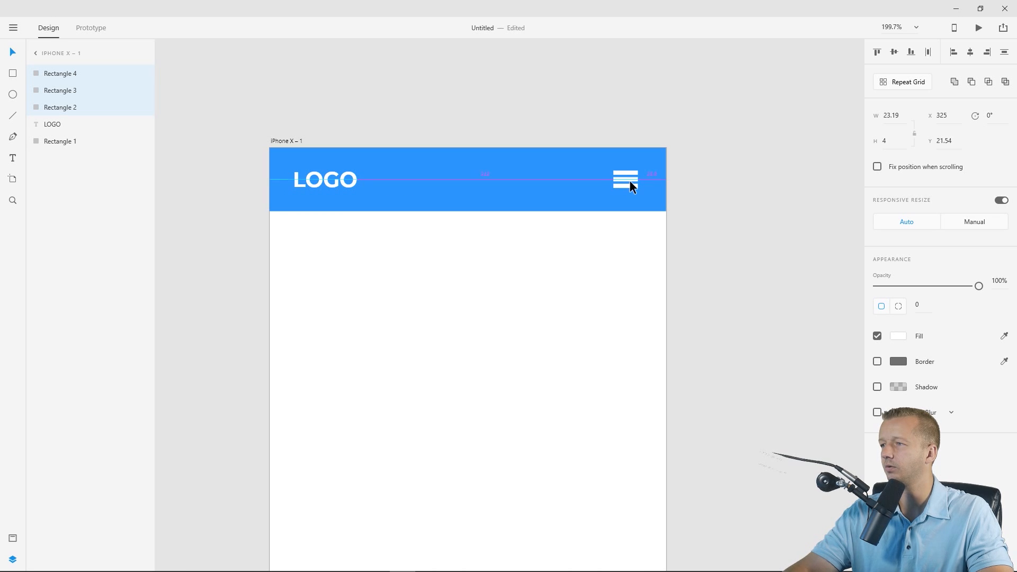
Group the three white bars of the menu icon
left_click(593, 101)
left_click(625, 172)
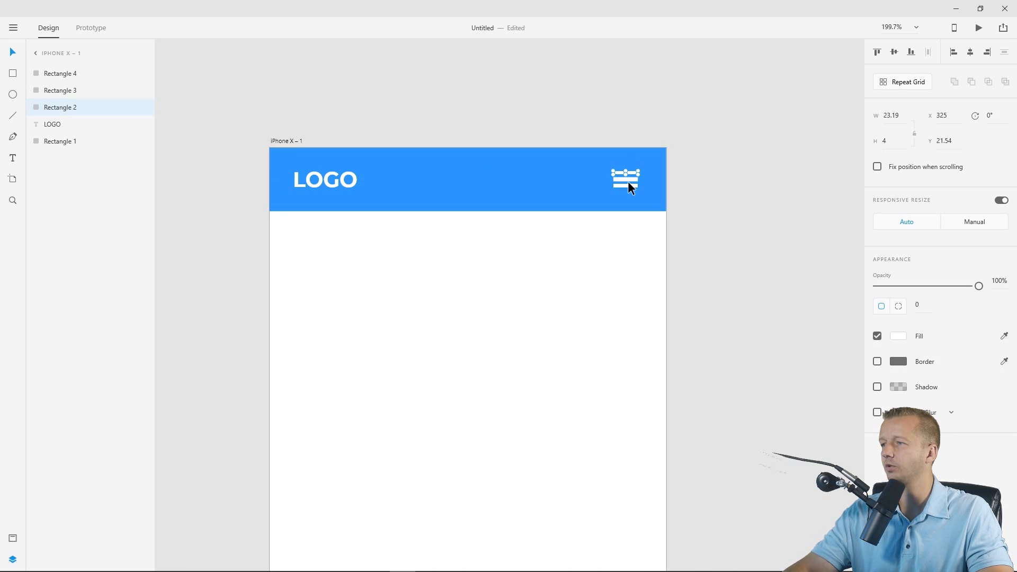
left_click_drag(640, 127, 599, 186)
left_click(570, 177, "shift")
key("ctrl+g")
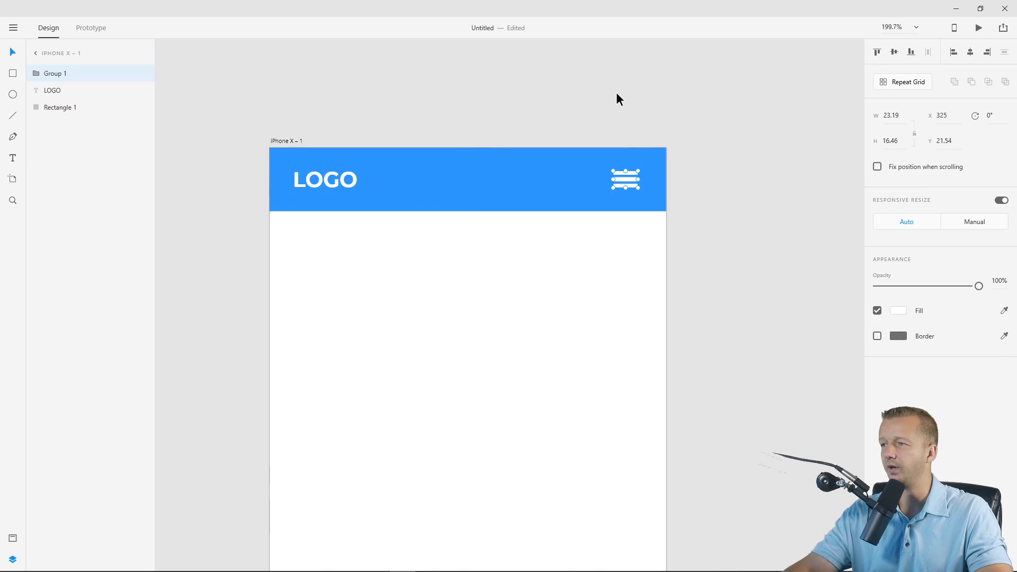
left_click(533, 121)
Draw a full-width 375 × 242 rectangle directly below the header and remove its border
scroll(517, 135, "down", 3)
left_click_drag(607, 206, 525, 207)
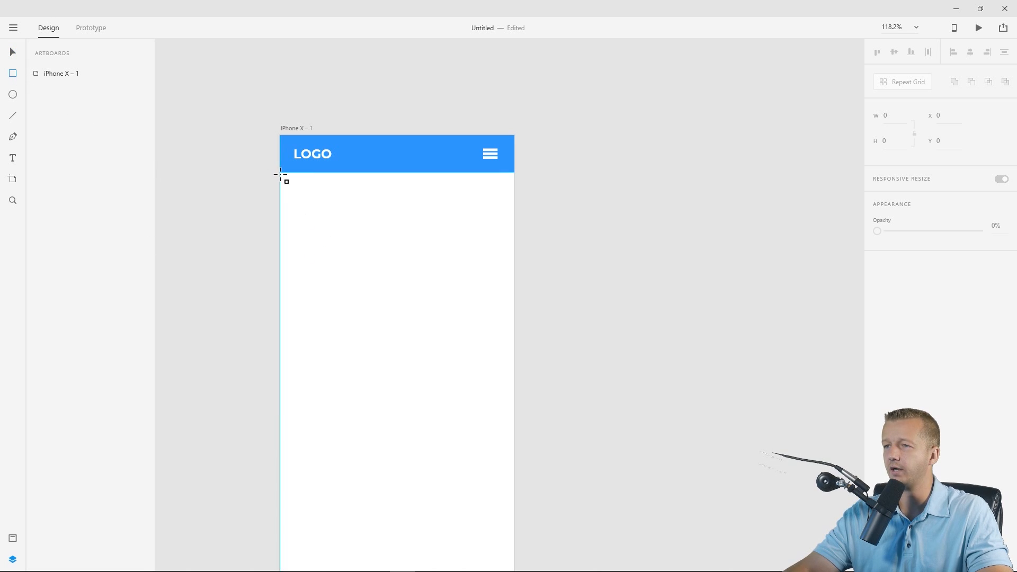
mouse_move(281, 172)
left_mouse_down()
mouse_move(447, 307)
mouse_move(511, 333)
mouse_move(514, 324)
left_mouse_up()
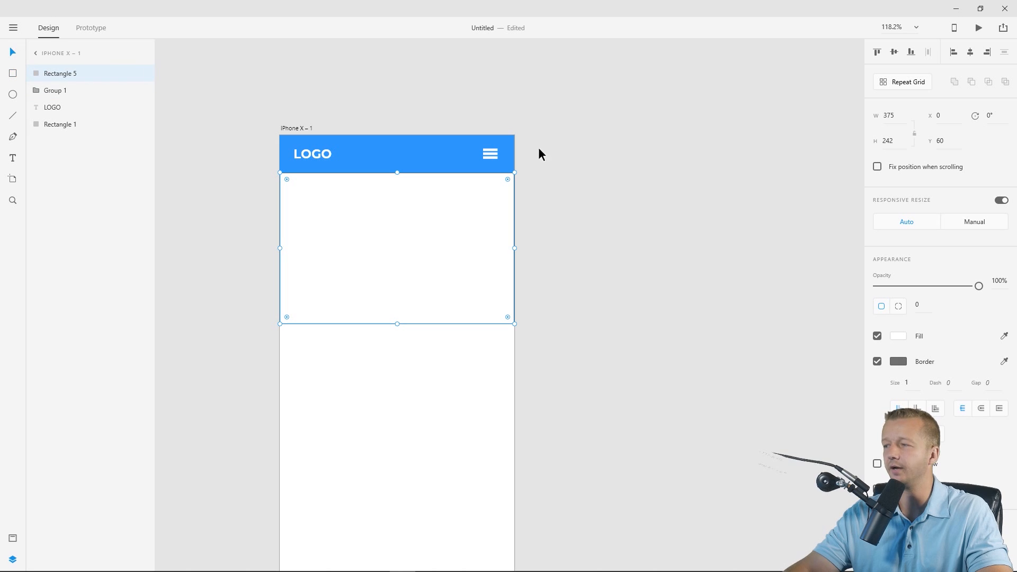
left_click(877, 362)
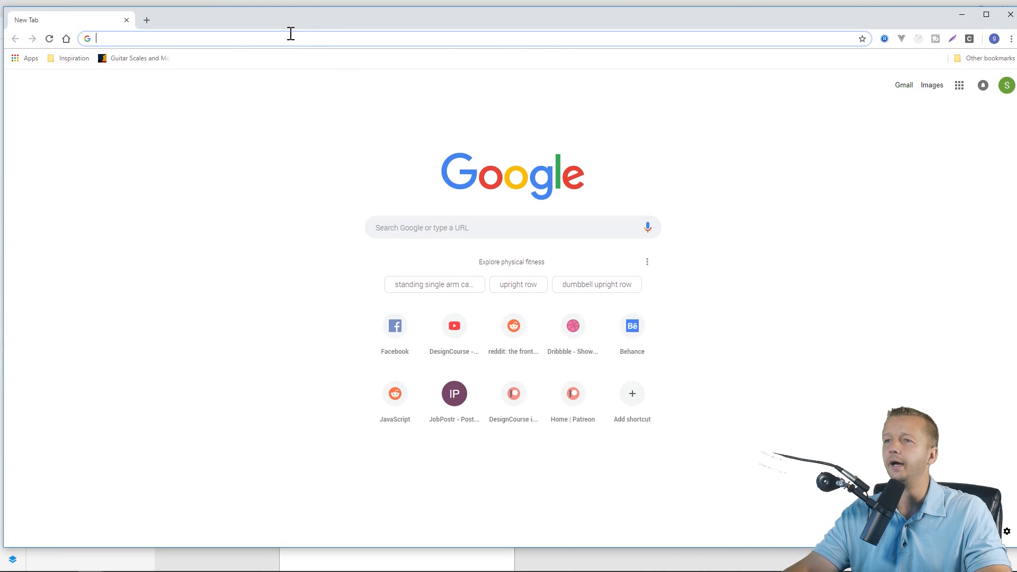
Switch to the web browser, open Google Images and search for "mountains"
type("IMAGES.GO")
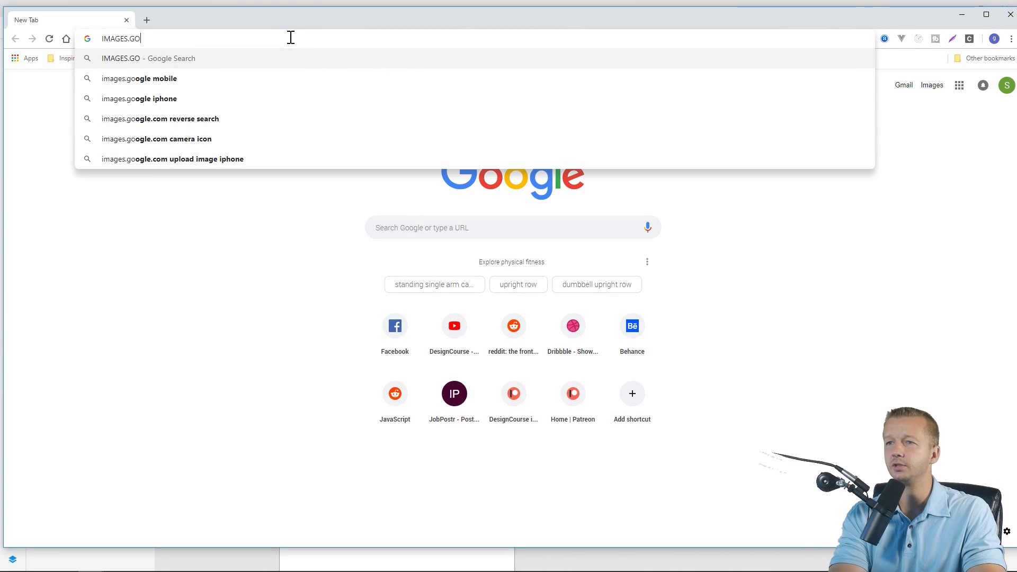
type("OGLE.C")
key("Return")
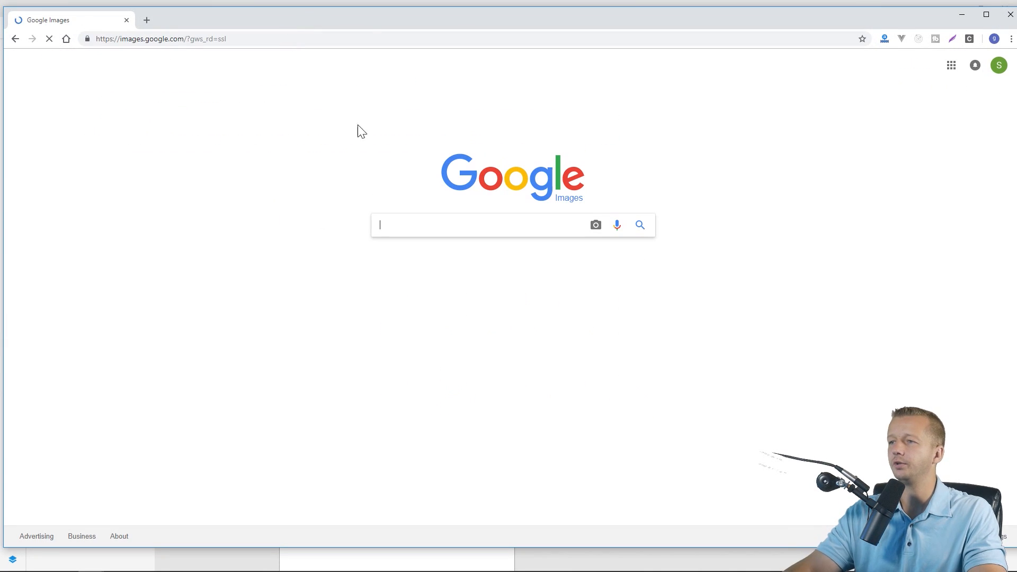
type("mountains")
key("Return")
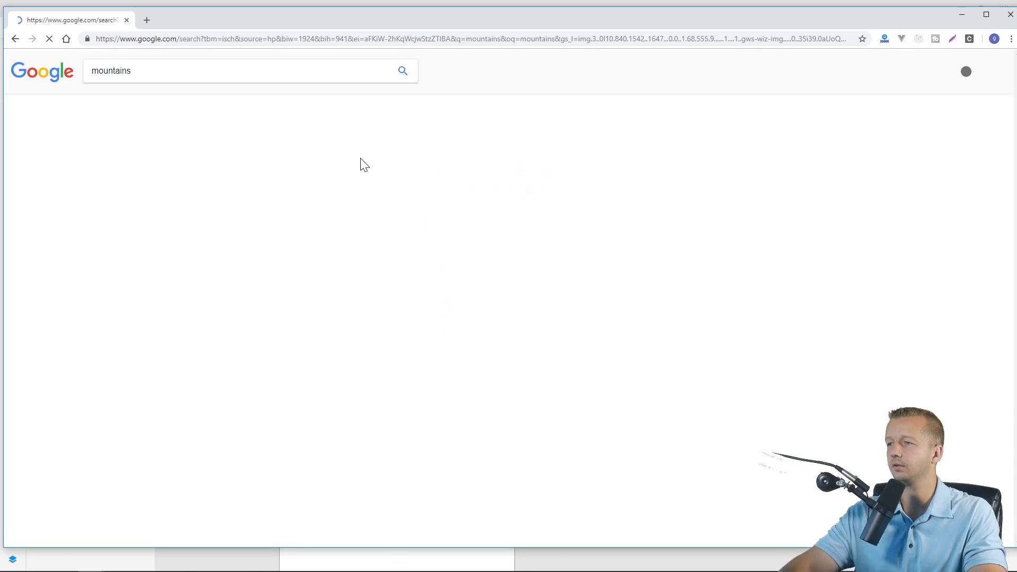
Filter the mountain image results by usage rights to Labeled for reuse with modification
left_click(363, 101)
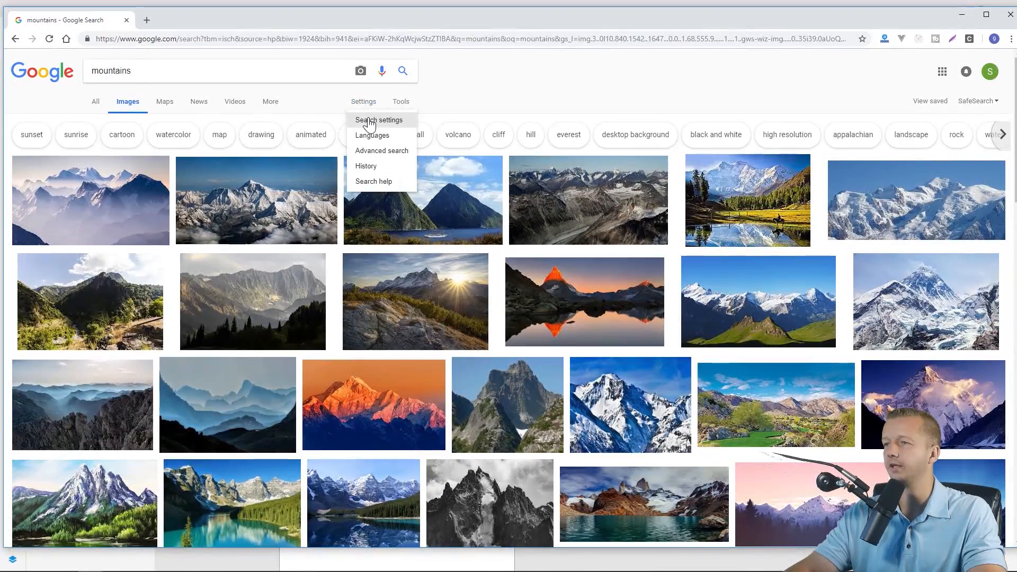
left_click_drag(368, 119, 453, 93)
left_click(401, 101)
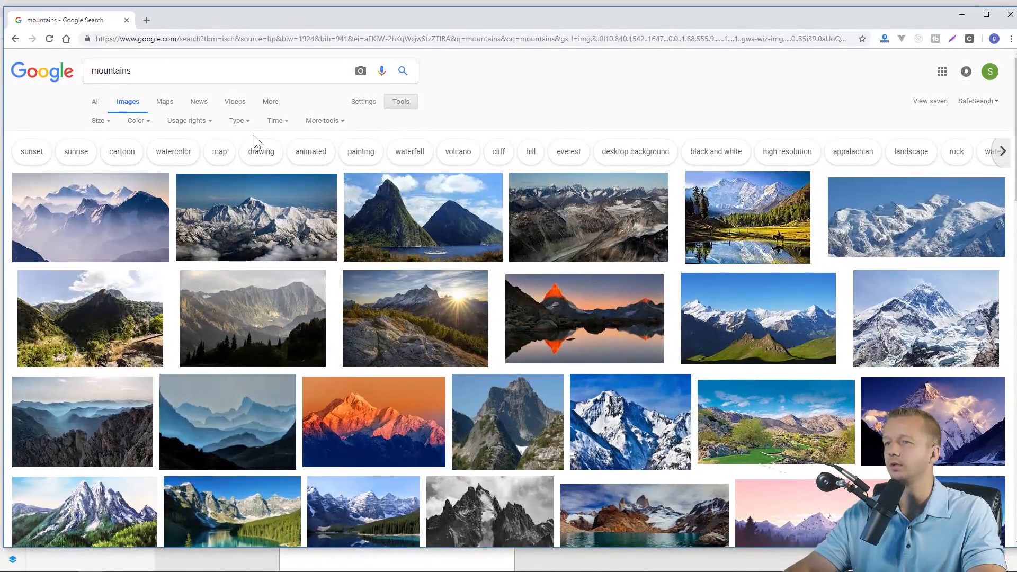
left_click(189, 122)
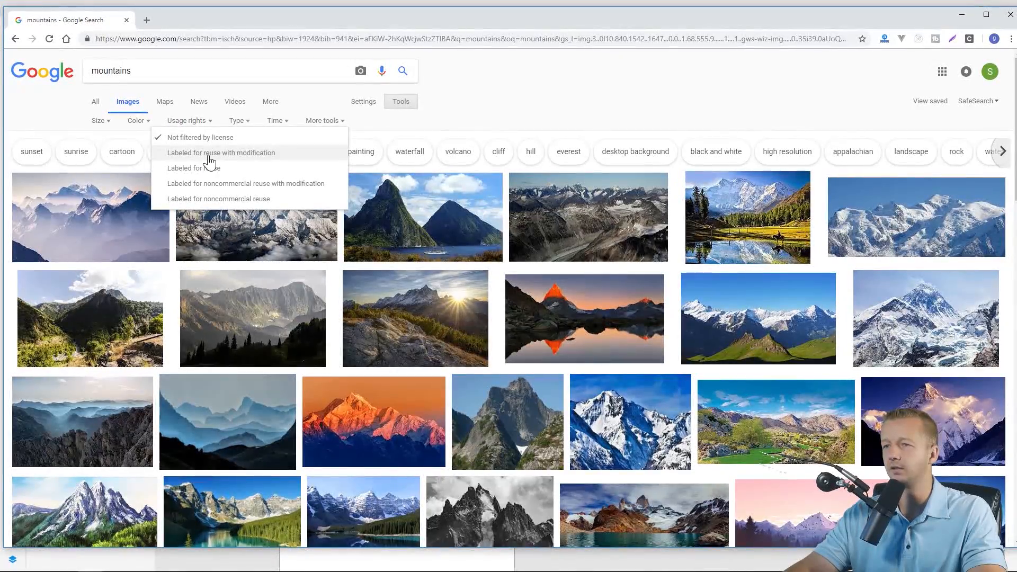
left_click(210, 155)
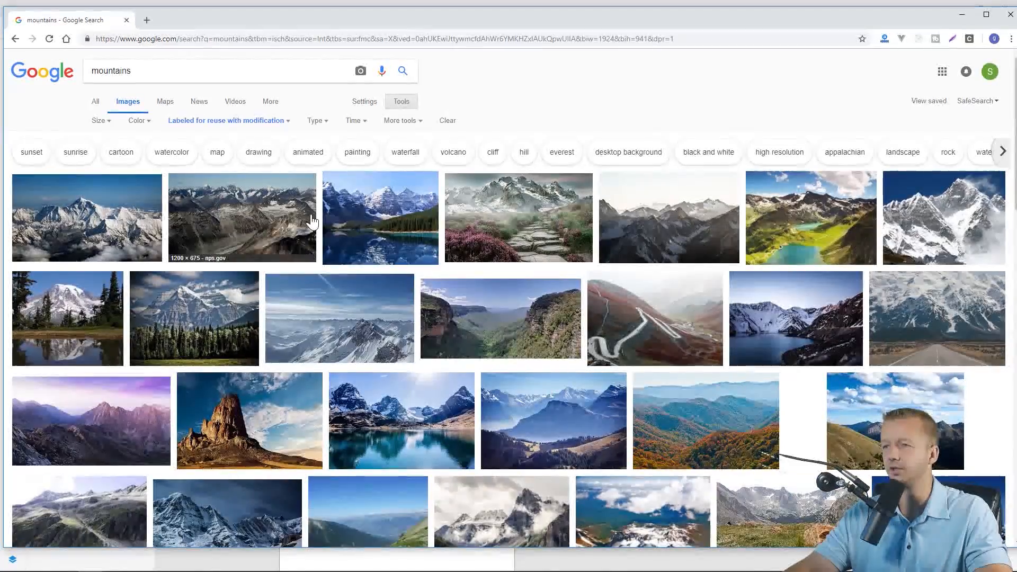
Open the Lake Clark National Park mountain image, restore down the Adobe XD window and copy the image from the browser to the desktop
left_click(242, 222)
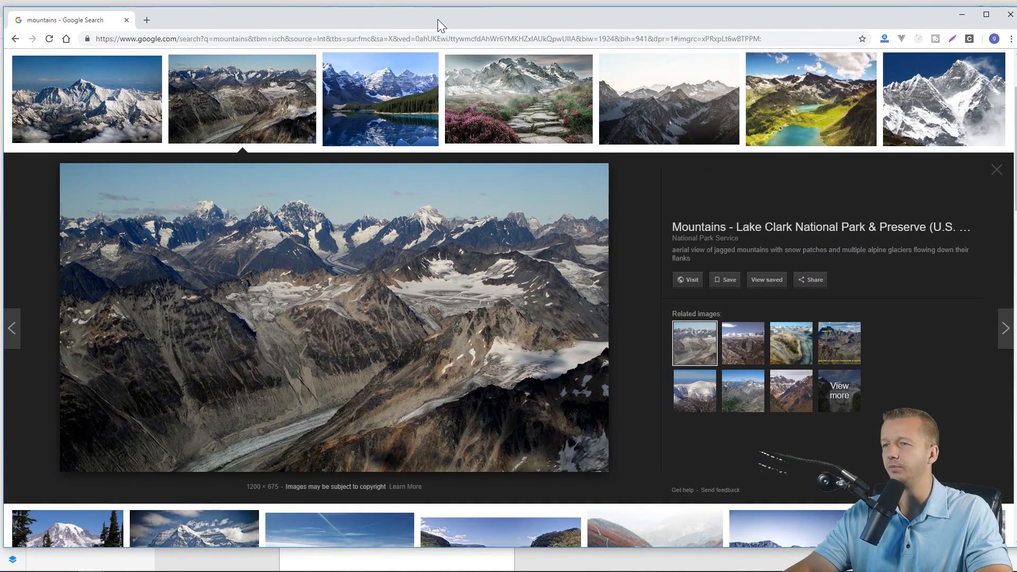
left_click_drag(438, 19, 0, 122)
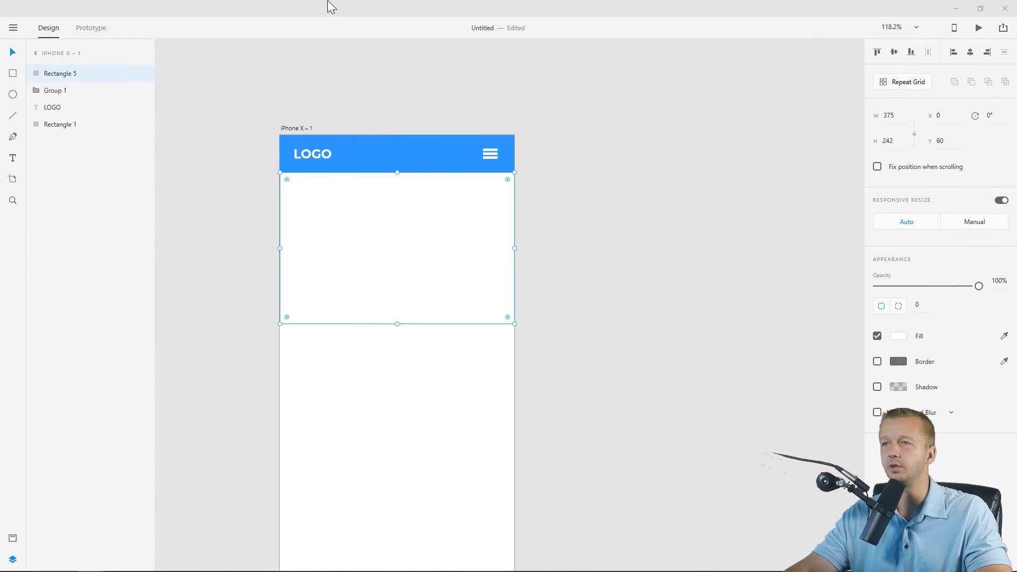
left_click_drag(328, 5, 498, 56)
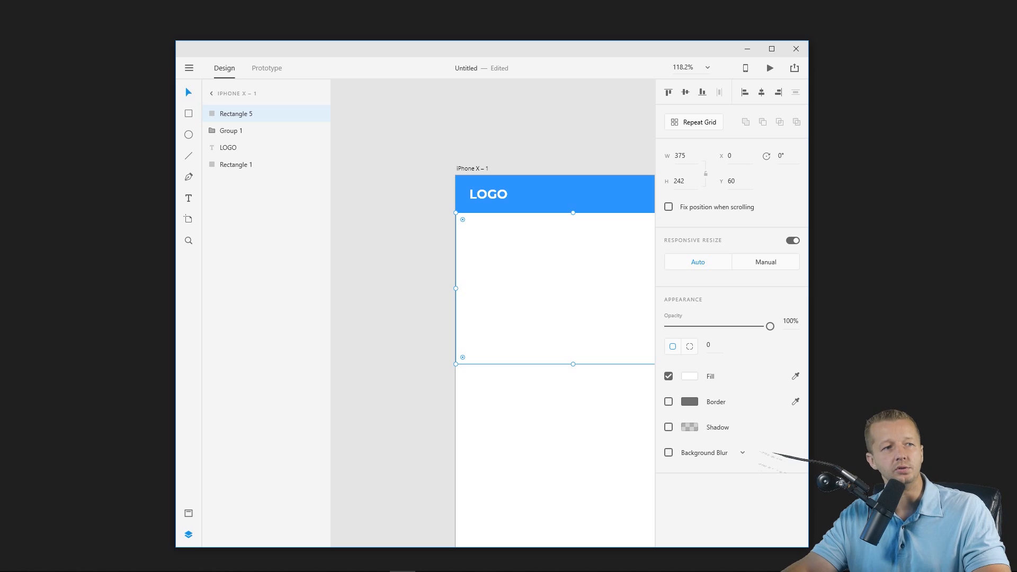
left_click_drag(0, 238, 123, 213)
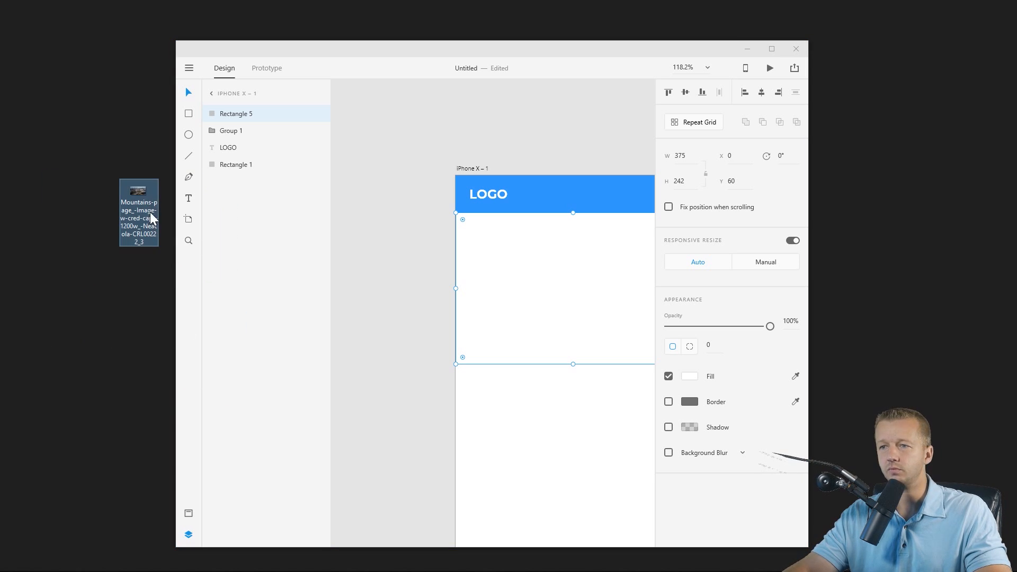
Fill the empty rectangle below the header with the mountain image from the desktop and maximize the design window
left_click_drag(136, 199, 479, 270)
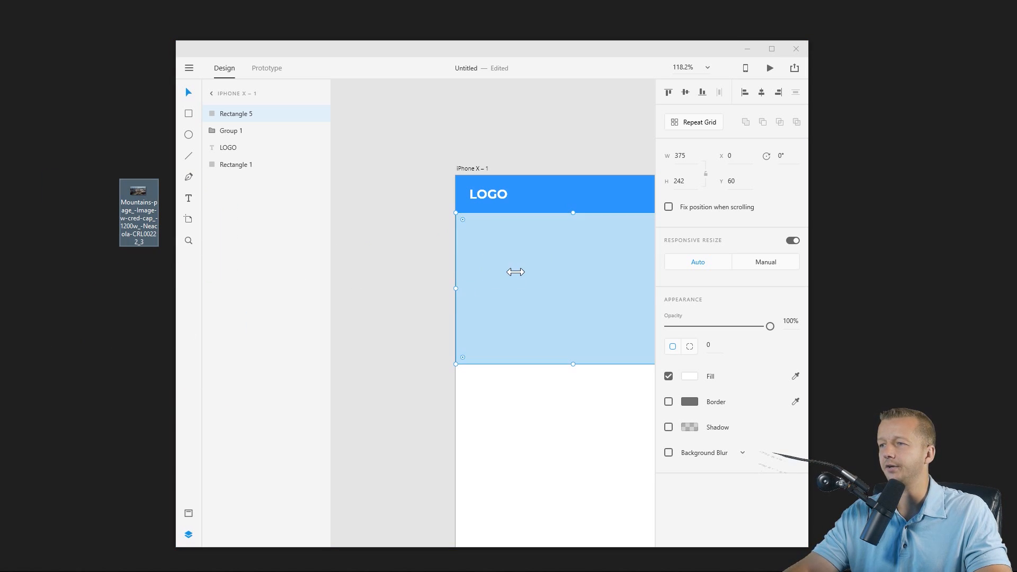
double_click(447, 45)
left_click(374, 91)
left_click(394, 247)
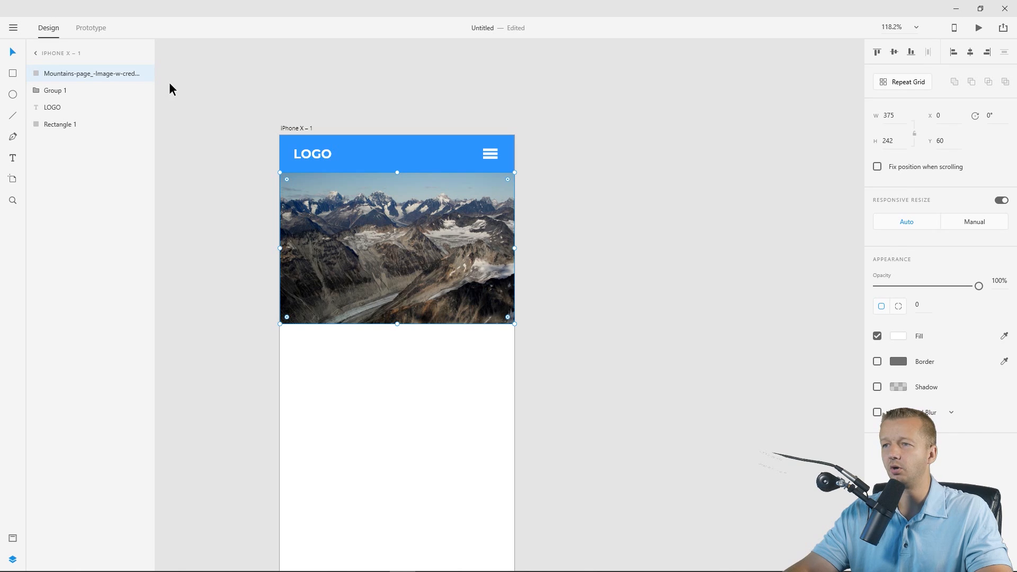
Duplicate the mountain image rectangle in place and fill the copy with #000000 at 47% opacity as a dark overlay
key("ctrl+d")
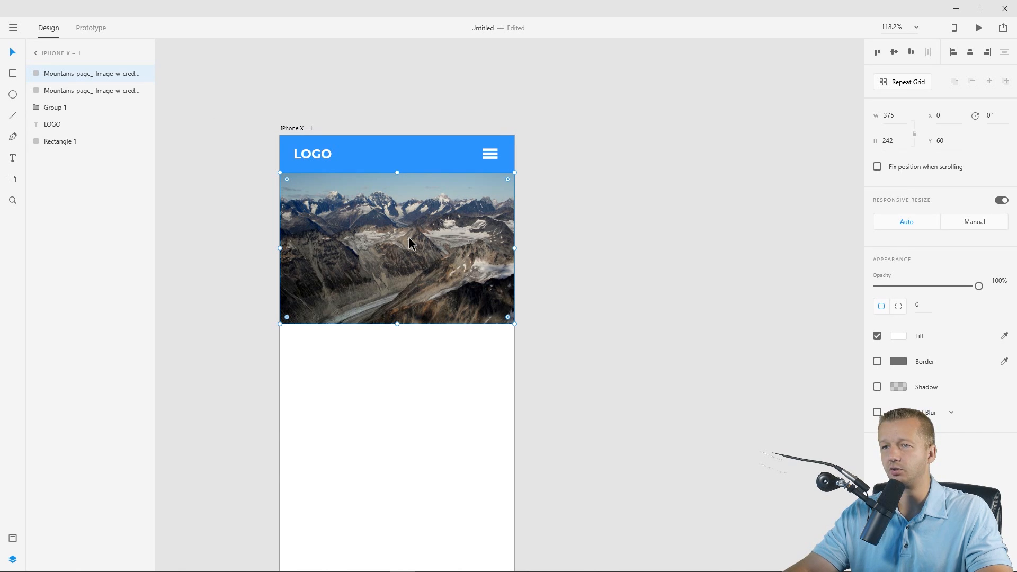
left_click(899, 336)
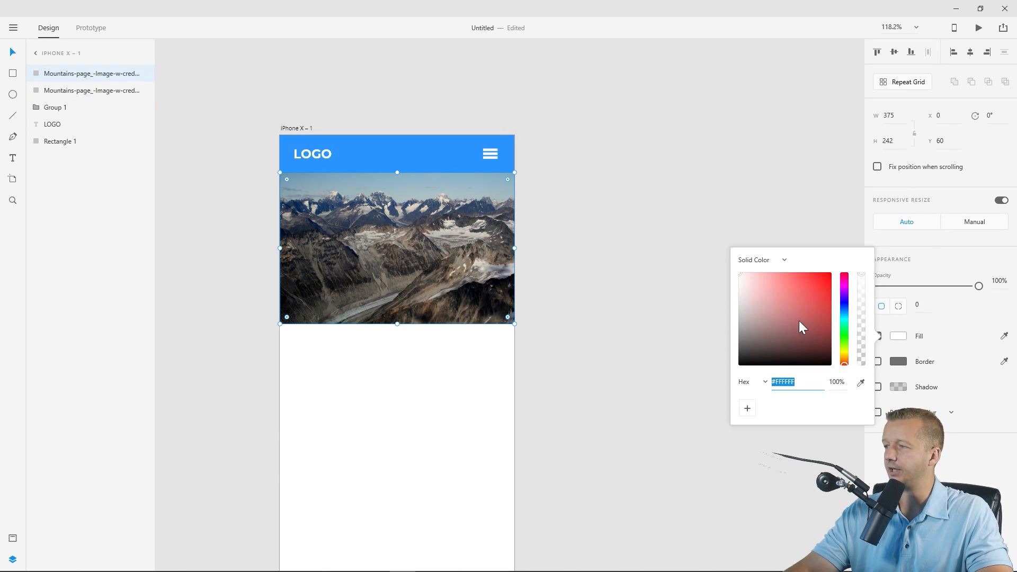
left_click_drag(799, 321, 716, 397)
left_click_drag(862, 274, 864, 321)
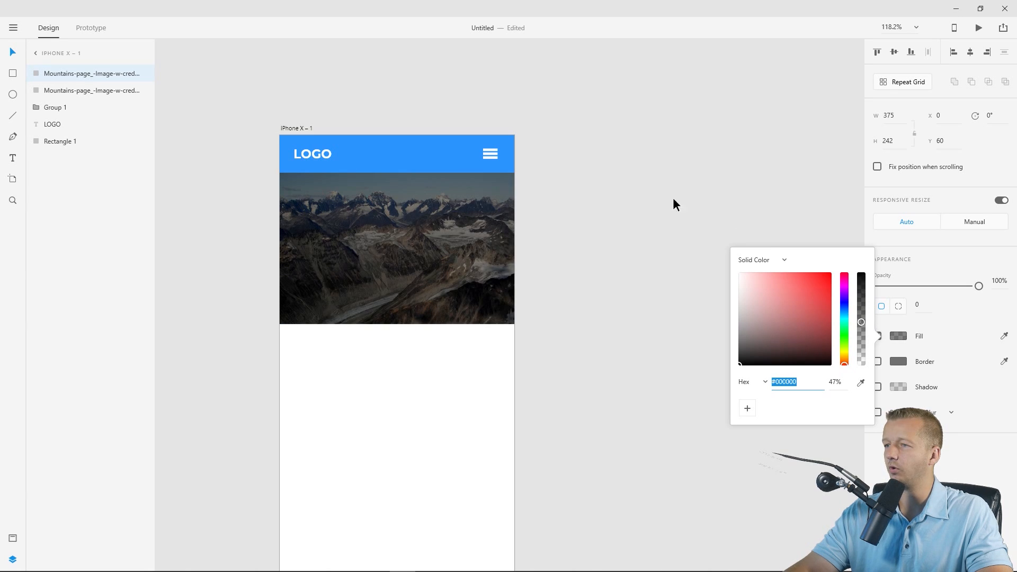
left_click(661, 186)
Add the text "MOUTAINS" in white on the upper part of the mountain image
left_click(12, 158)
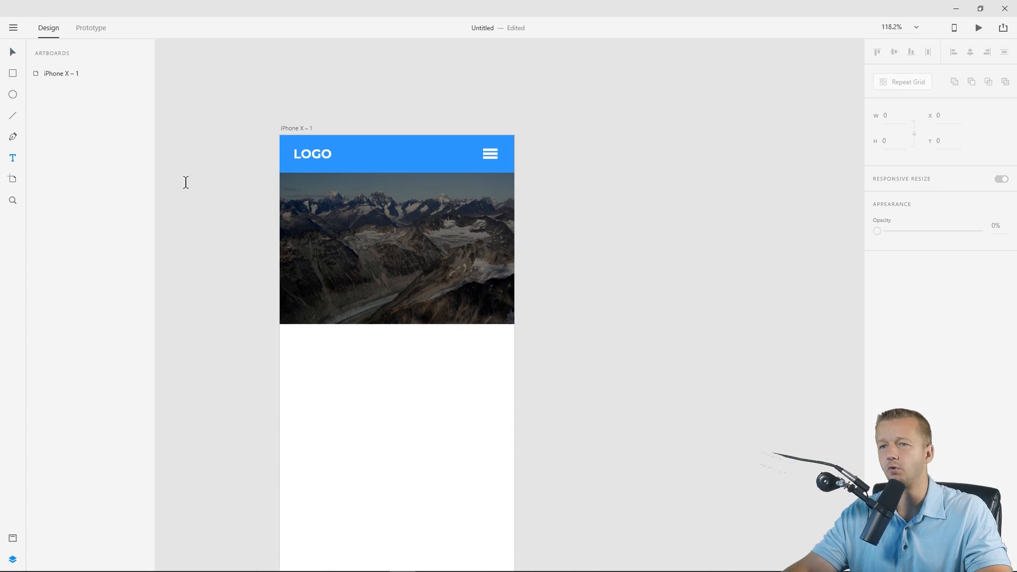
left_click(302, 216)
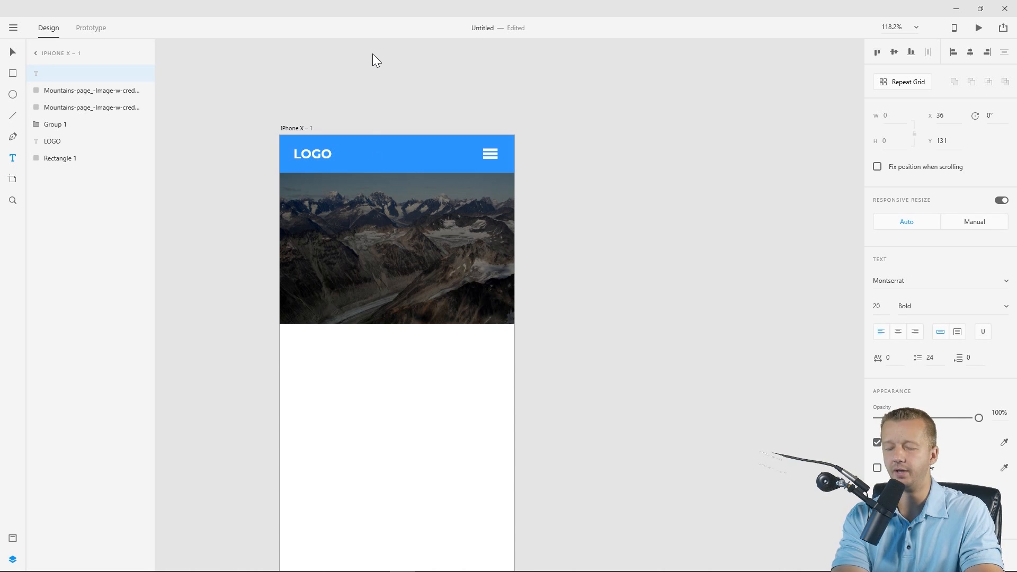
type("MOUTAINS")
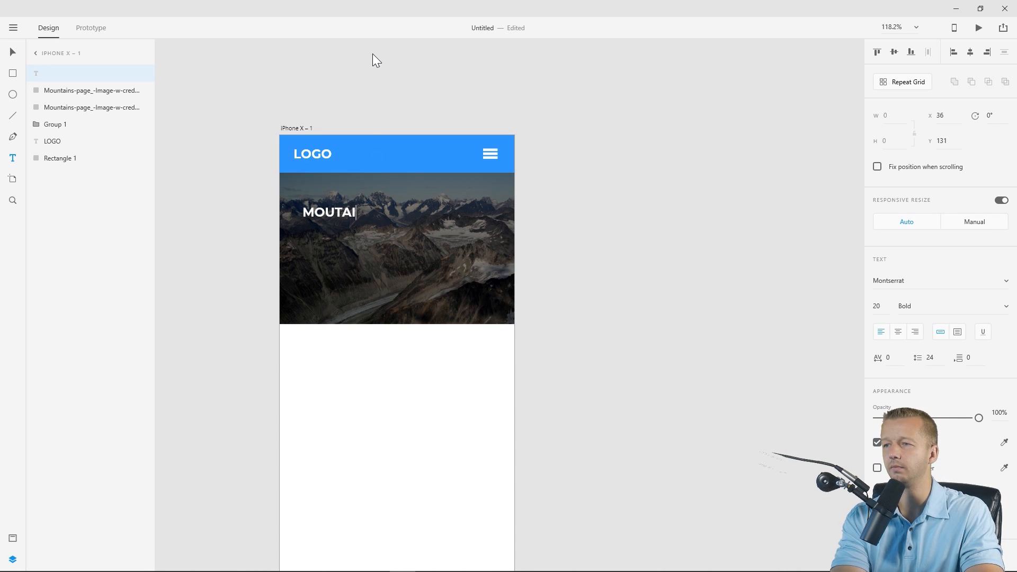
key("Escape")
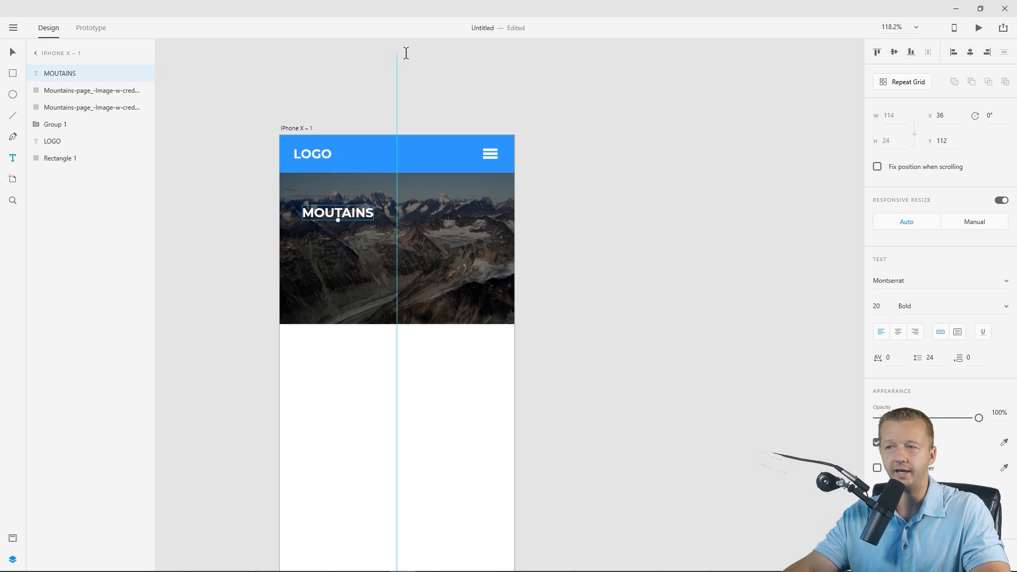
Duplicate the MOUTAINS text directly below at Y 140 and change the copy to "AND OTHER MAJESTIC STUFF"
left_click(10, 50)
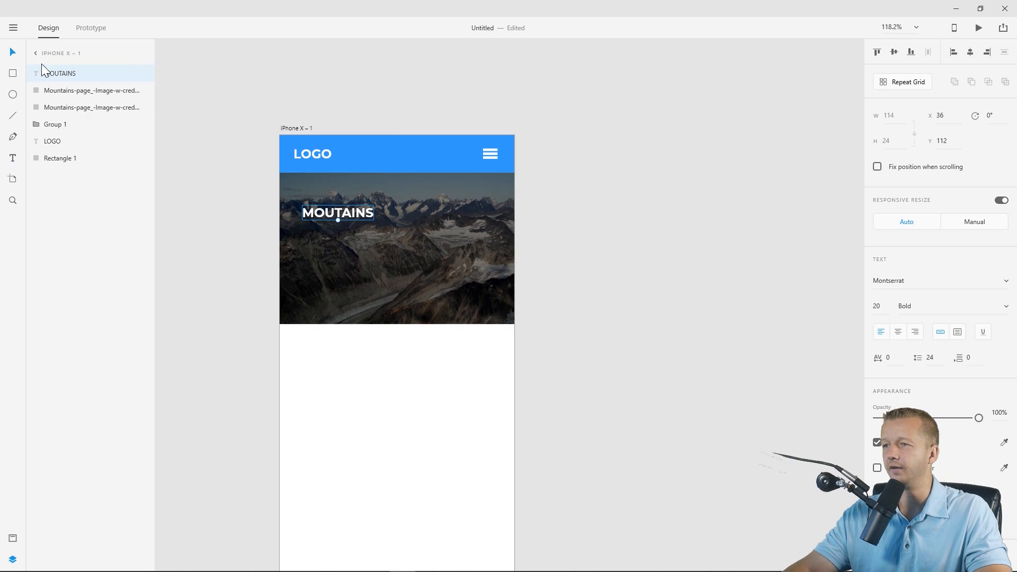
key("ctrl+d")
left_click_drag(332, 207, 332, 225)
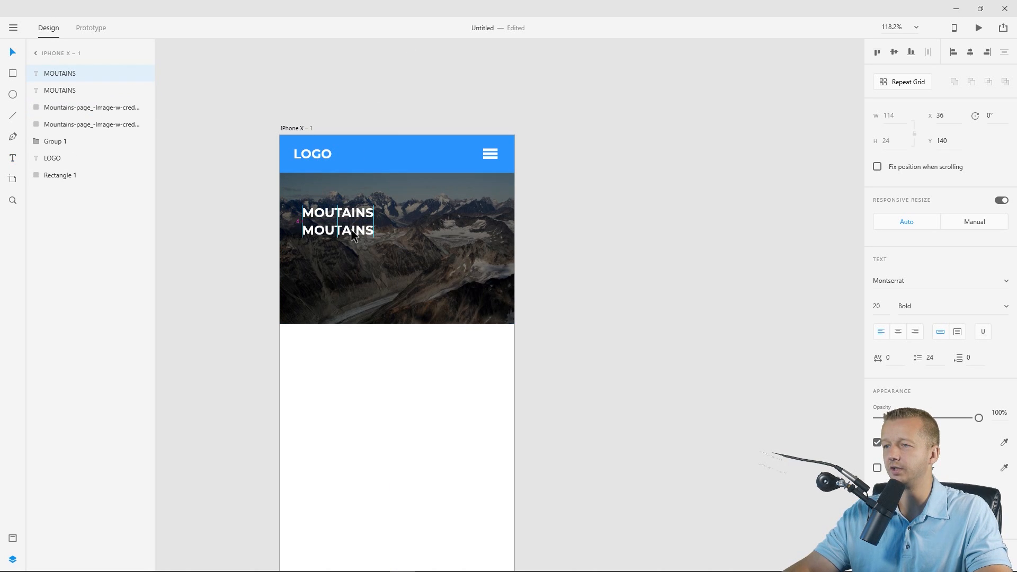
double_click(358, 231)
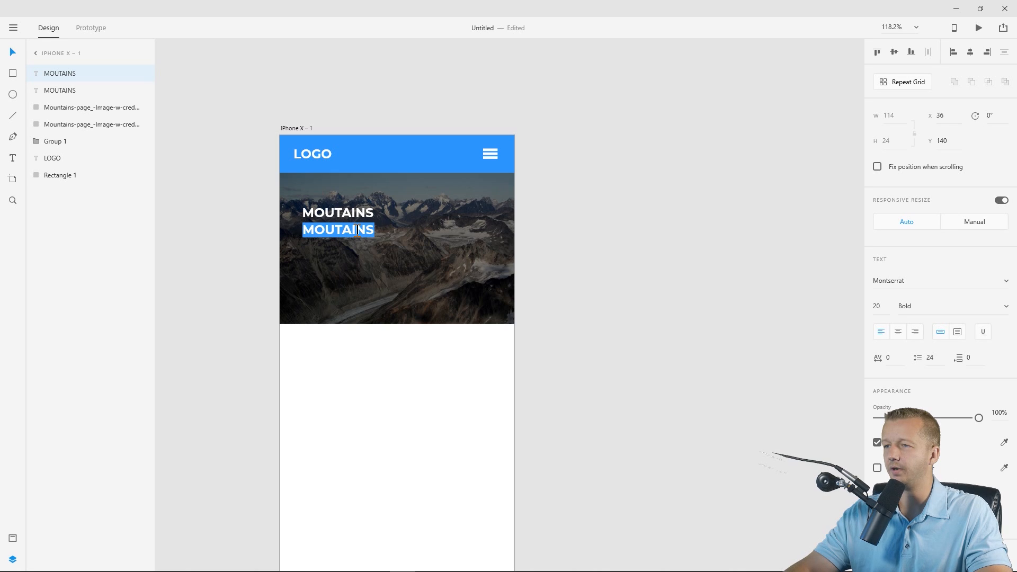
type("and ")
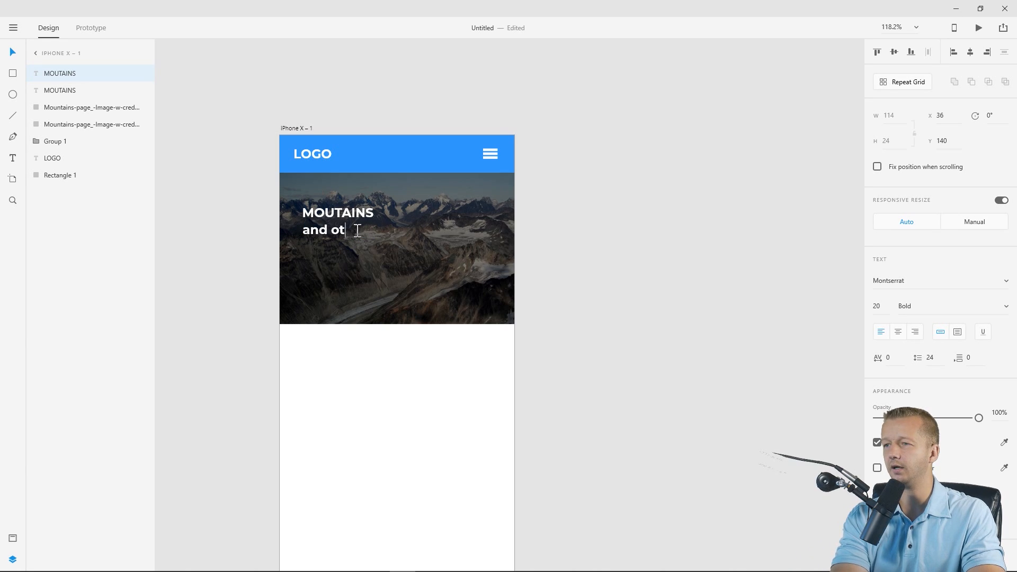
type("ot")
key("BackSpace")
key("ctrl+a")
type("AND O")
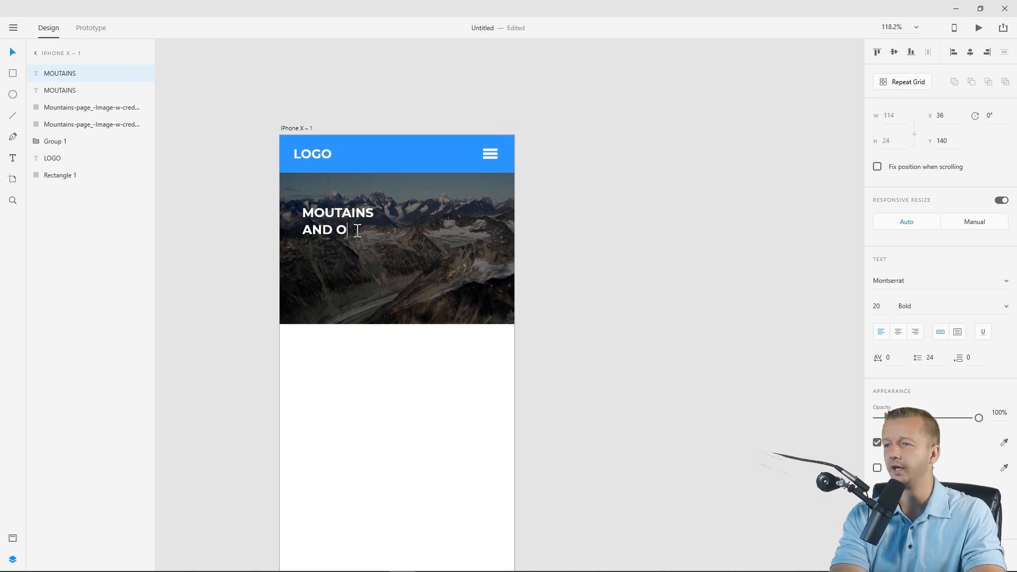
type("THER MAJESTIC S")
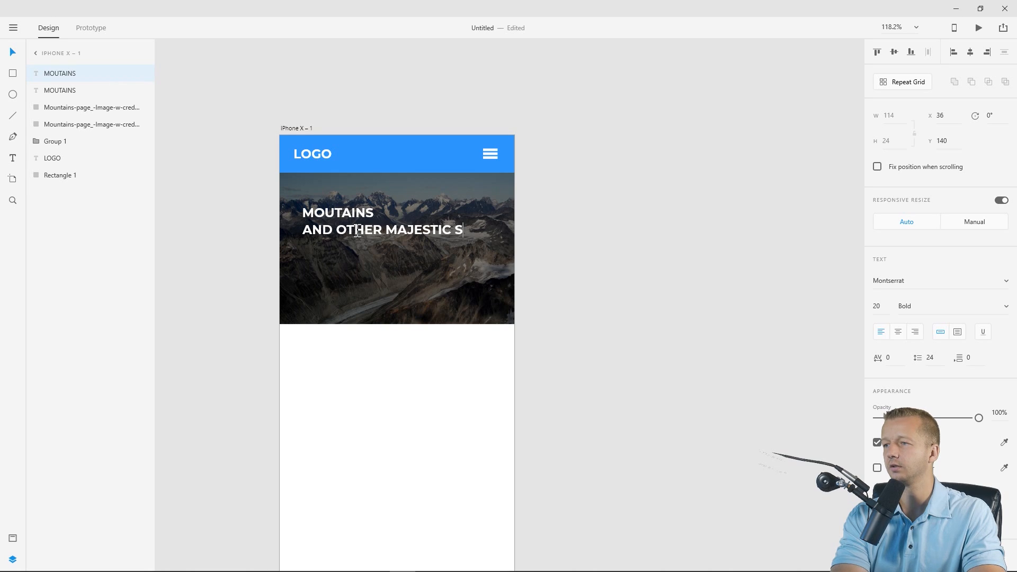
type("TUFF")
key("Escape")
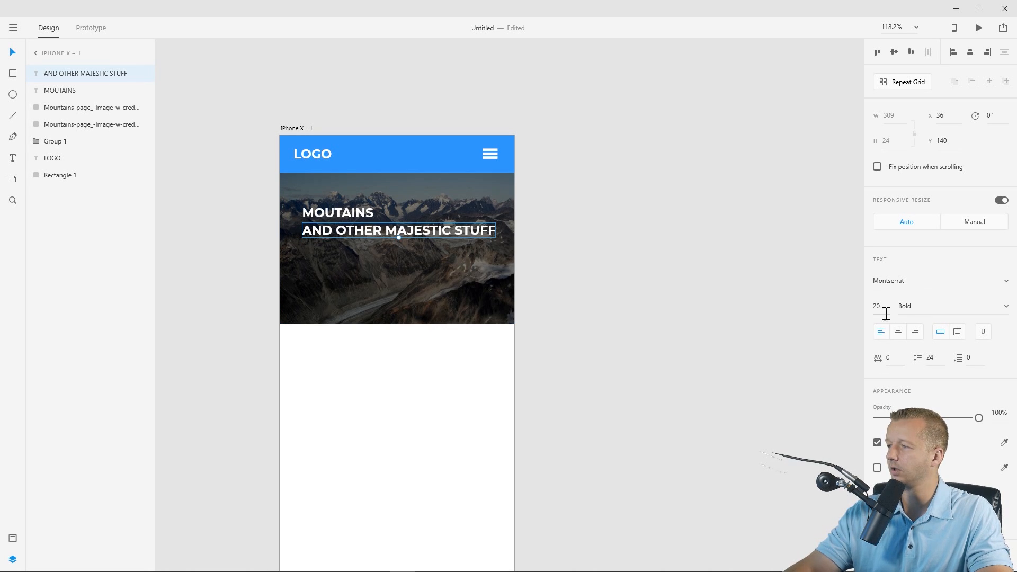
Set the AND OTHER MAJESTIC STUFF text to Regular weight and reduce its font size
left_click(1006, 308)
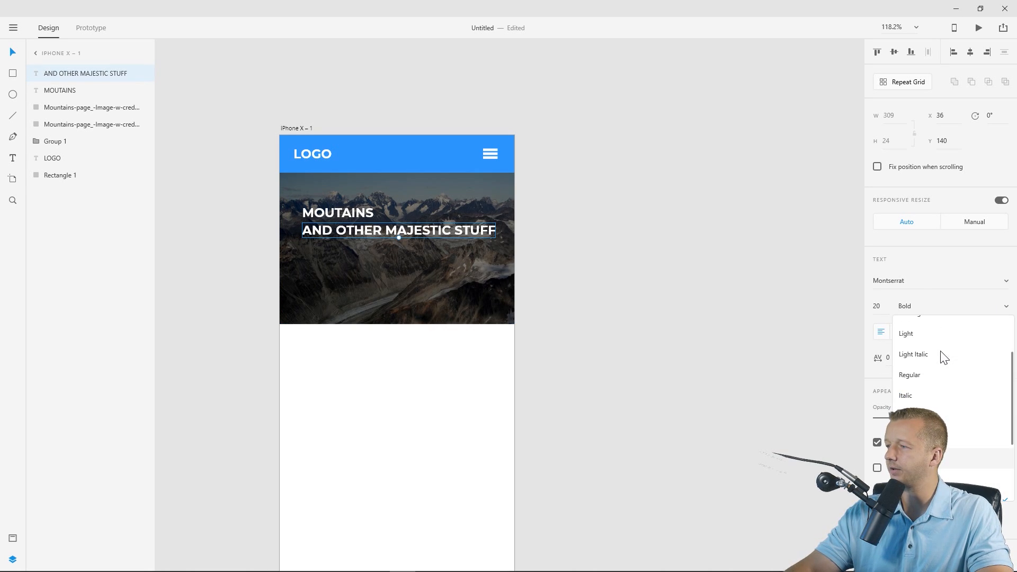
left_click(925, 377)
mouse_move(884, 306)
left_mouse_down()
mouse_move(883, 332)
mouse_move(889, 307)
left_mouse_up()
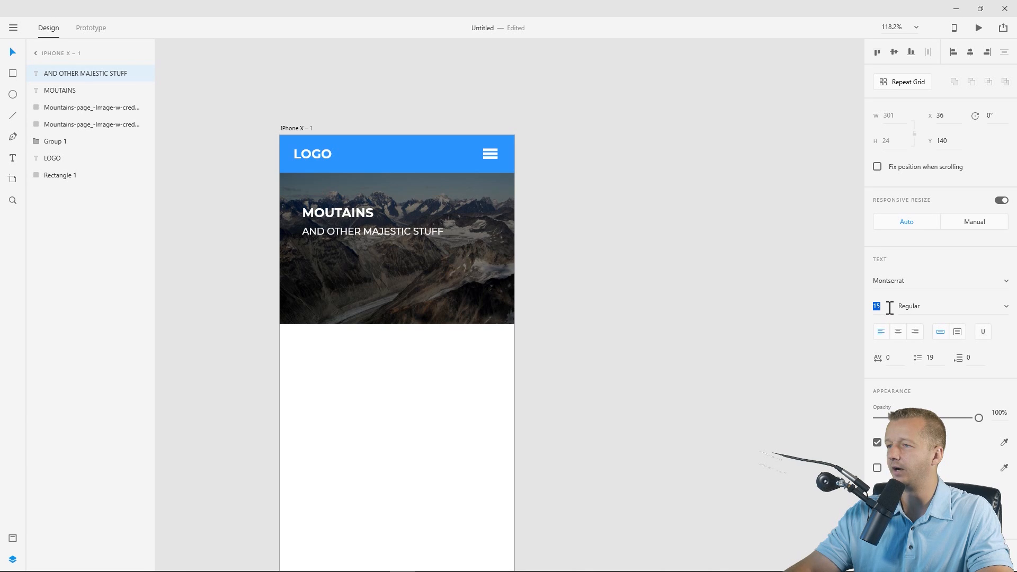
Set the MOUTAINS heading's font size to 30
left_click(360, 216)
type("30")
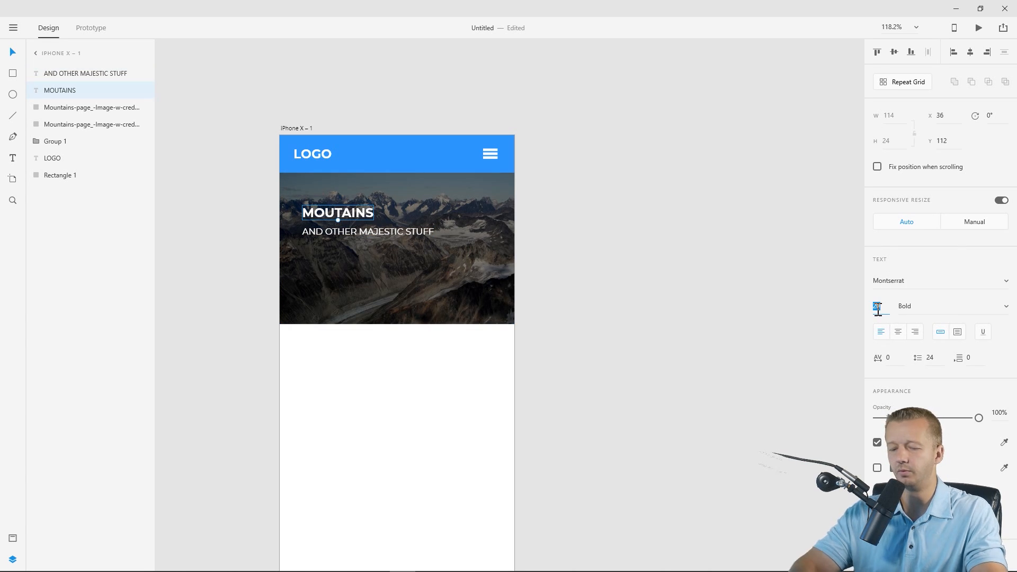
key("Return")
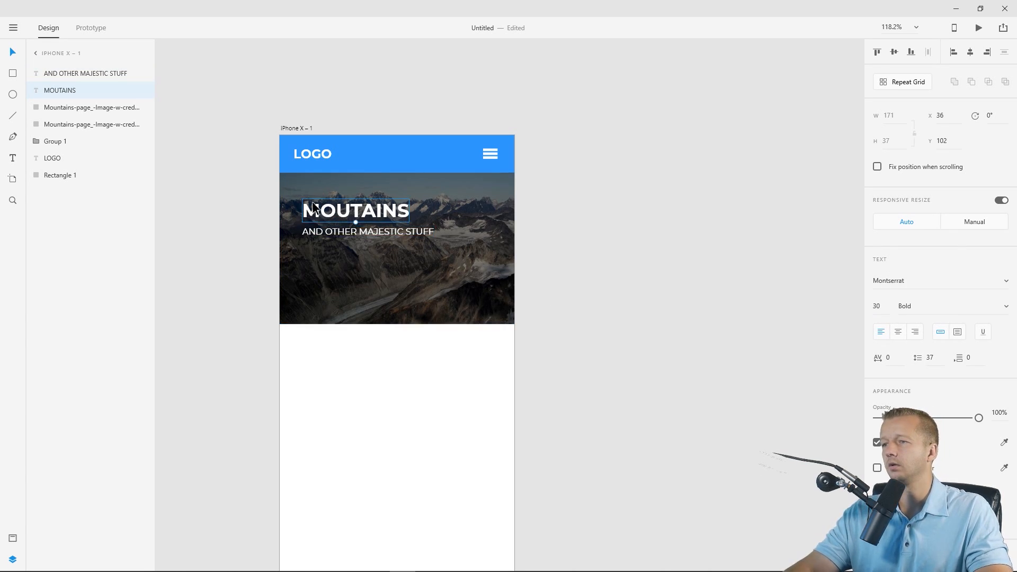
Move the heading and subtitle together down the image so they align with the LOGO's left edge at X 22
left_click(326, 235, "shift")
left_click_drag(326, 236, 281, 249)
key("Escape")
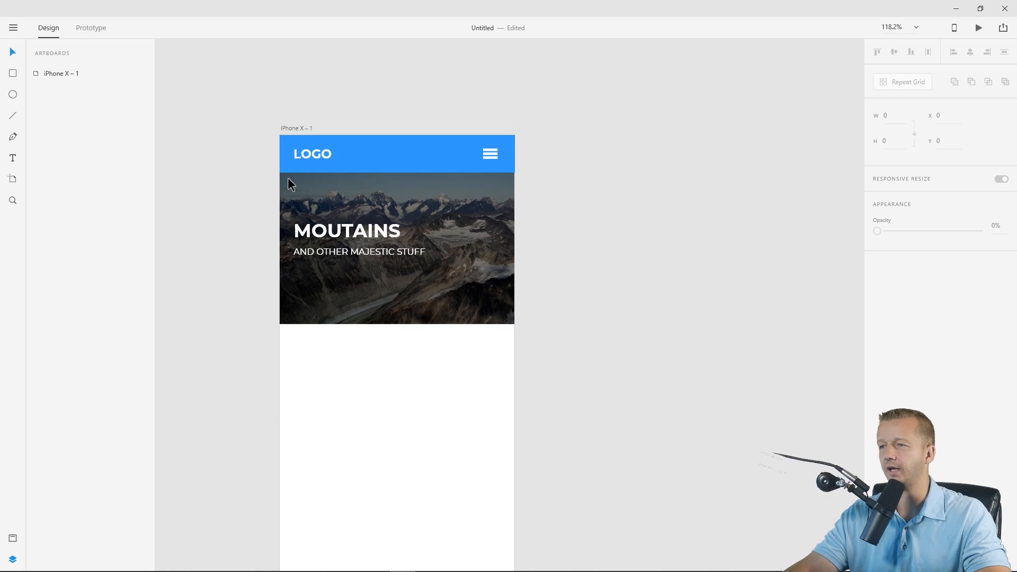
Tighten the gap between the two text lines by moving the subtitle up slightly and the MOUTAINS heading down to Y 136
left_click_drag(352, 253, 349, 234)
left_click(347, 234)
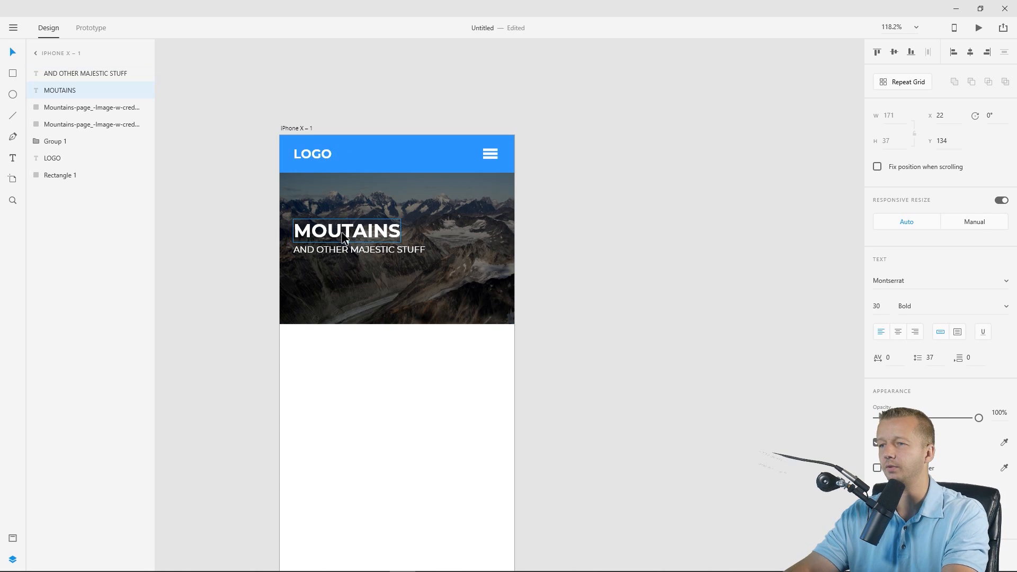
key("Down")
key("Down")
left_click(218, 202)
left_click(307, 232)
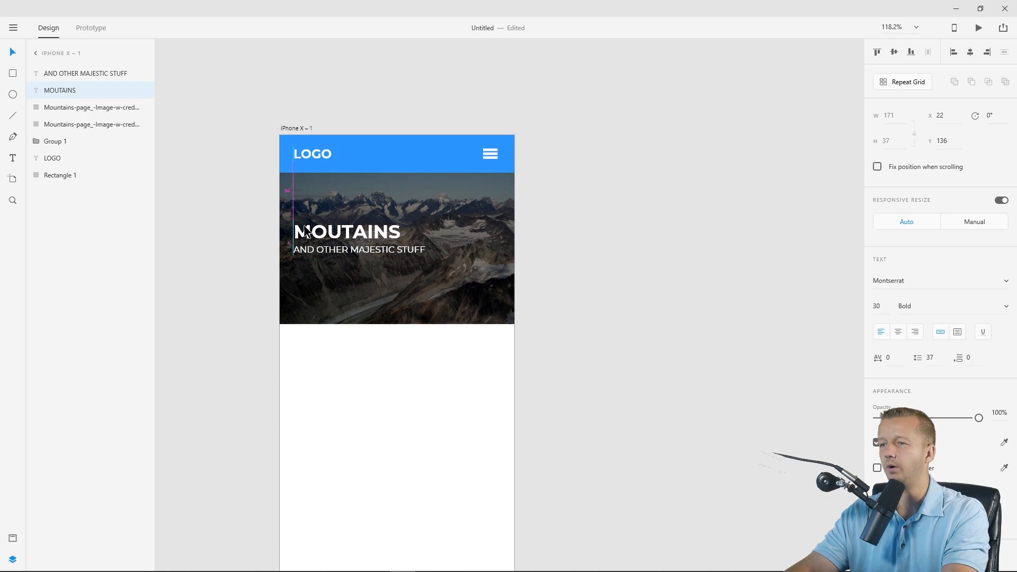
left_click(248, 184)
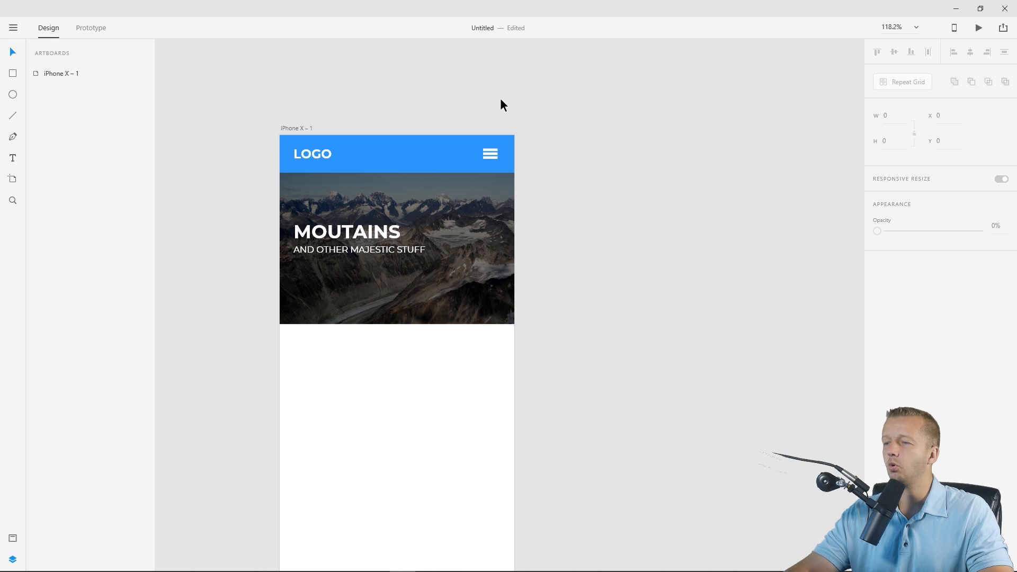
Duplicate the iPhone X – 1 artboard beside the original
scroll(501, 103, "down", 2)
left_click_drag(588, 147, 497, 152)
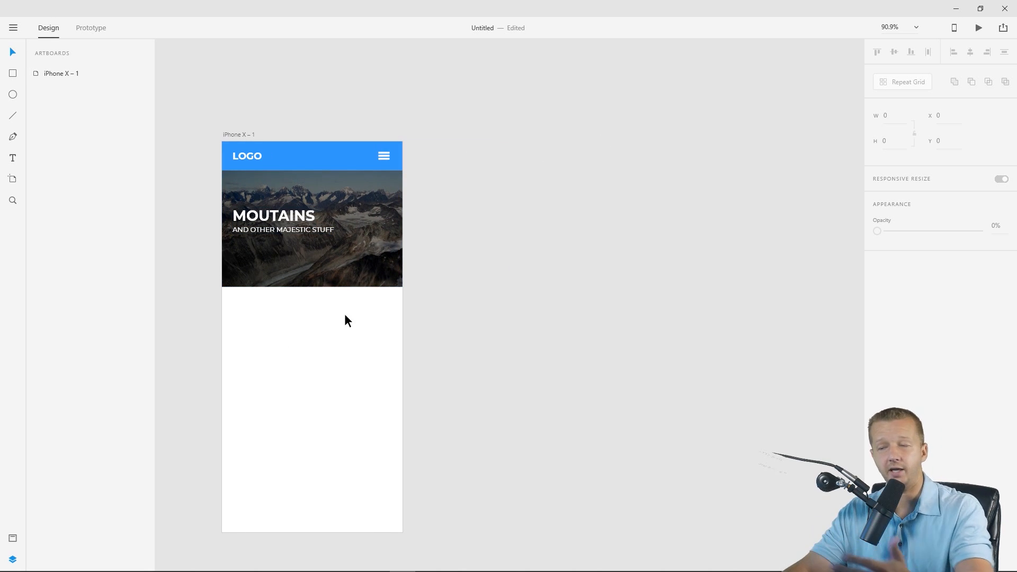
left_click(237, 136)
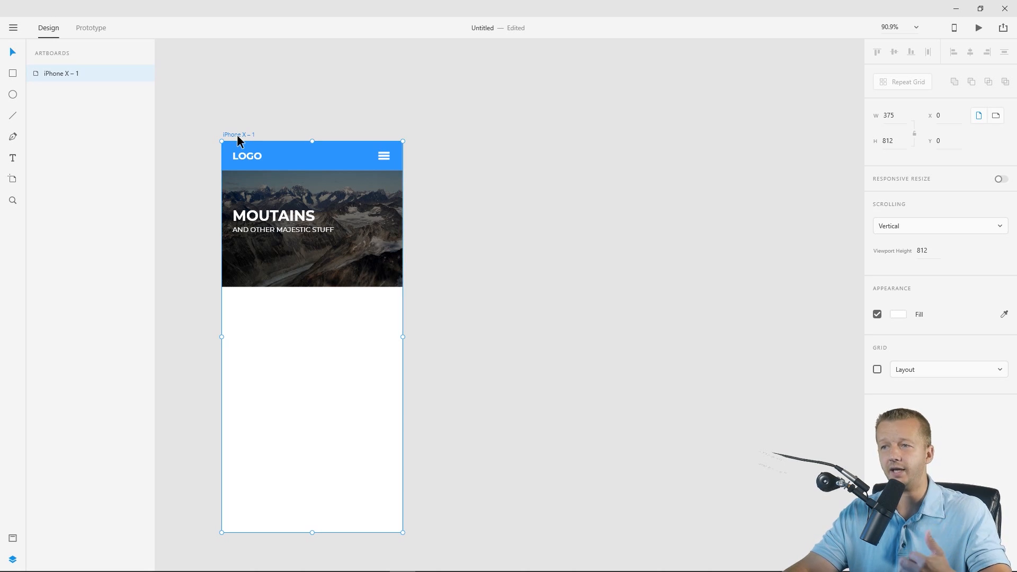
key("ctrl+d")
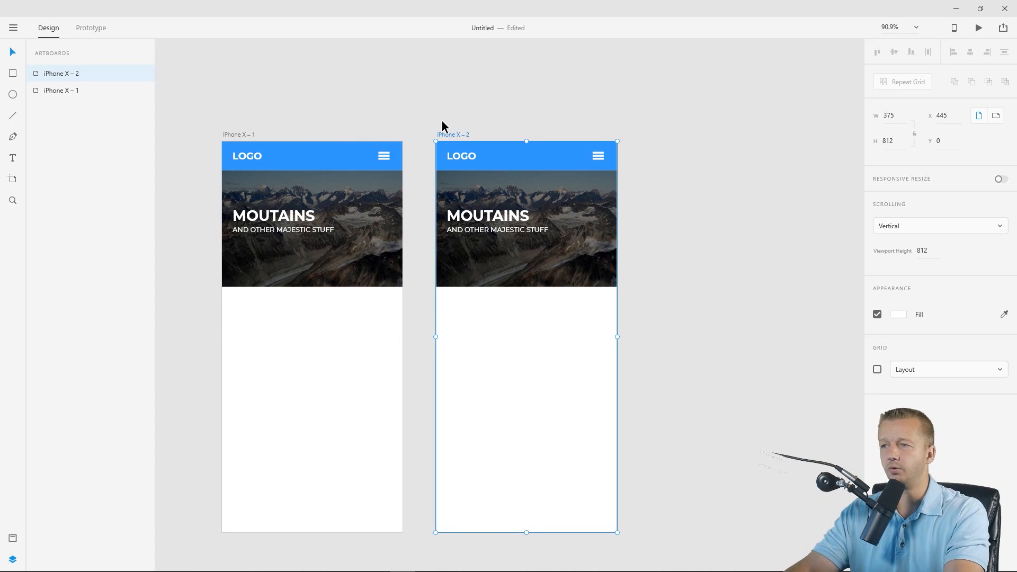
Replace the duplicated iPhone X artboard with a new iPad Pro 10.5in artboard beside the original
key("Delete")
left_click(12, 180)
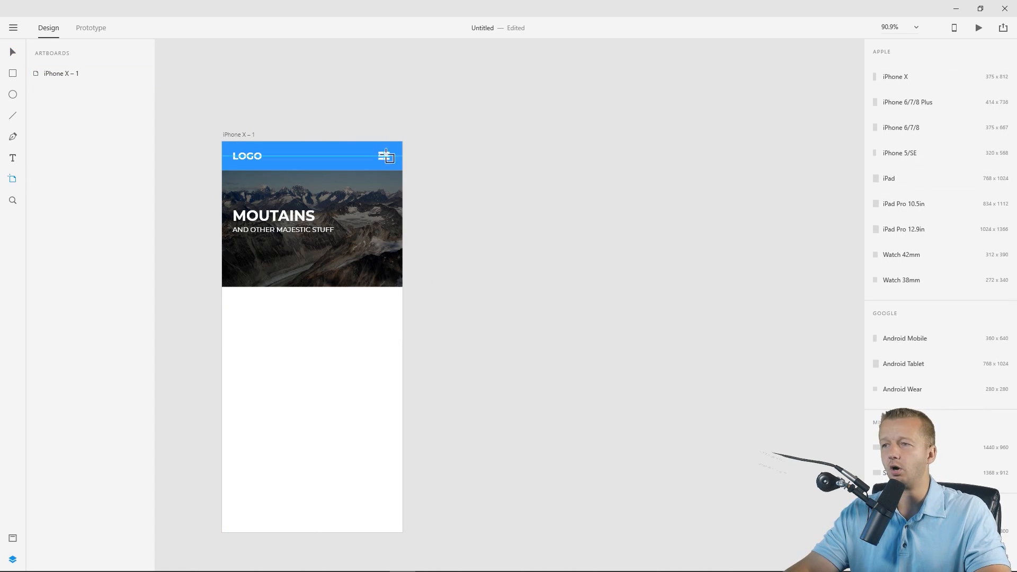
left_click(908, 203)
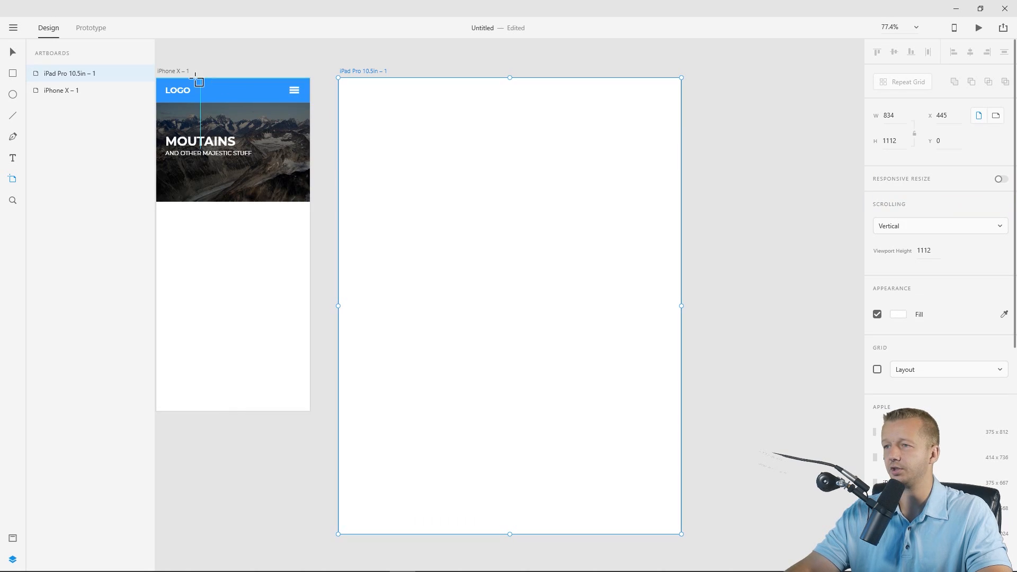
scroll(258, 80, "down", 2)
scroll(257, 80, "down", 3)
left_click_drag(260, 84, 275, 186)
scroll(281, 165, "up", 3)
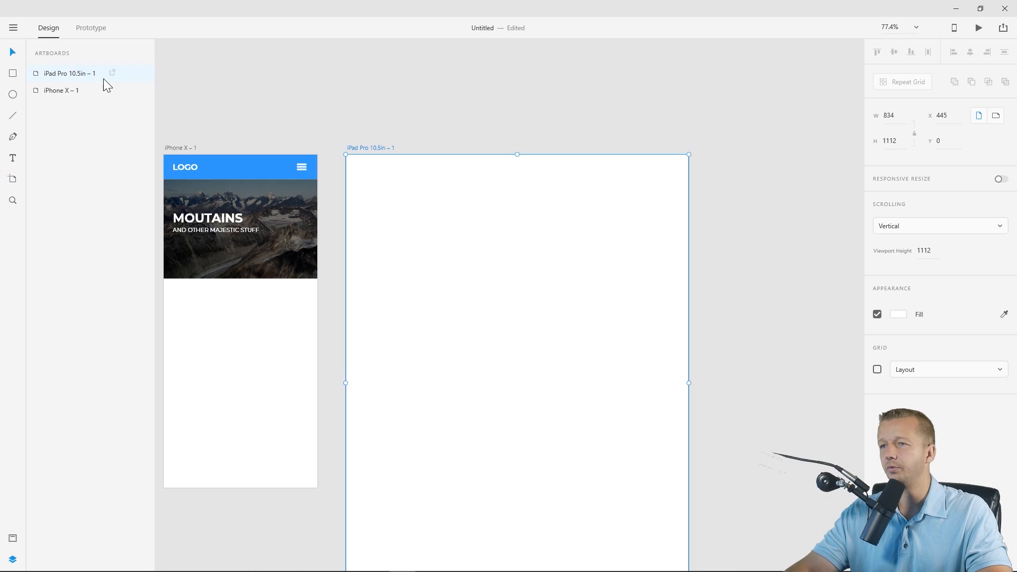
key("v")
Group the blue bar, LOGO text and menu icon of the iPhone X header
left_click_drag(190, 133, 319, 287)
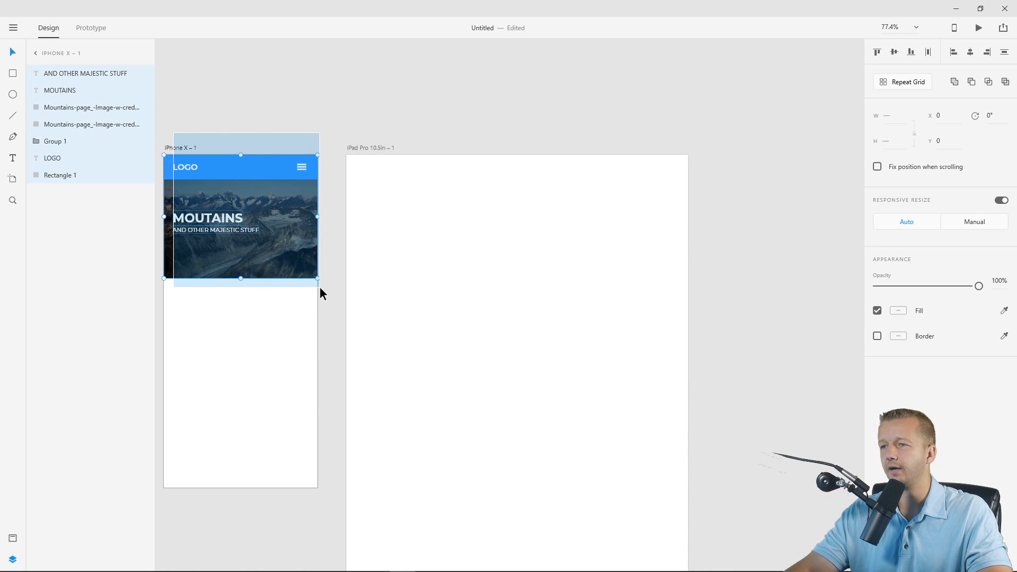
left_click(309, 334)
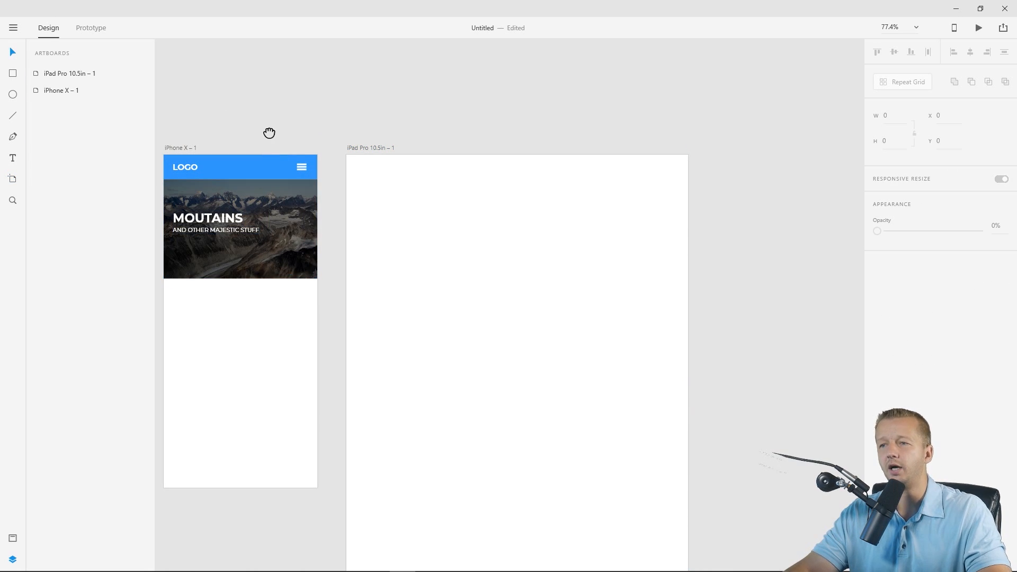
left_click_drag(268, 131, 313, 111)
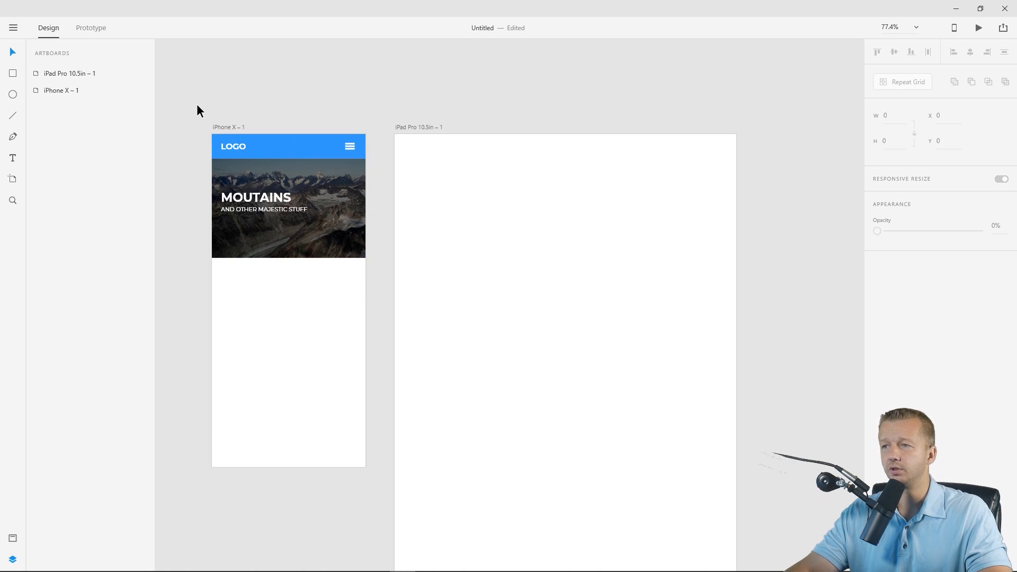
left_click_drag(196, 103, 361, 152)
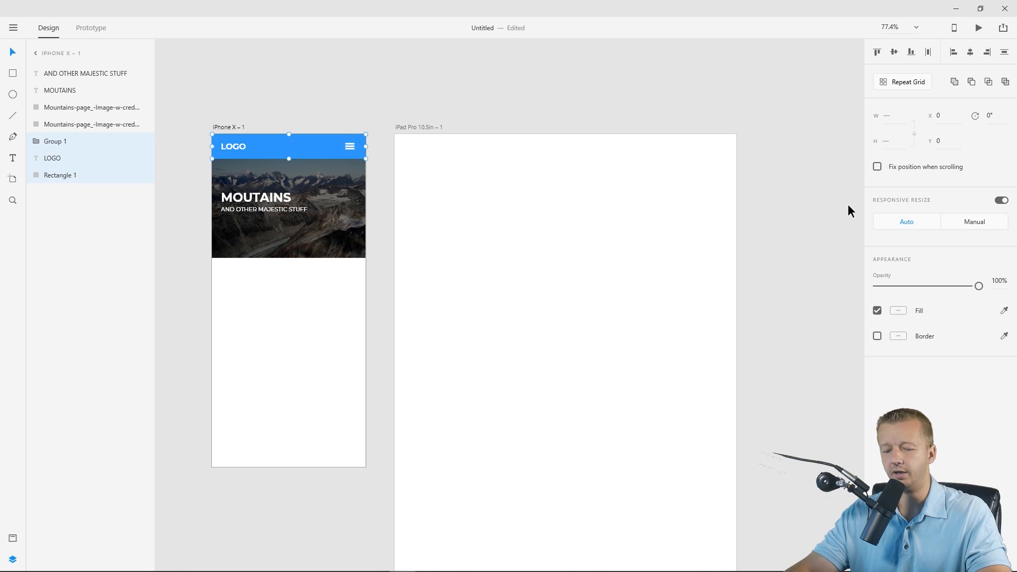
key("ctrl+g")
Group the mountain image, its dark overlay and the two text lines on the iPhone X artboard
left_click_drag(200, 178, 363, 245)
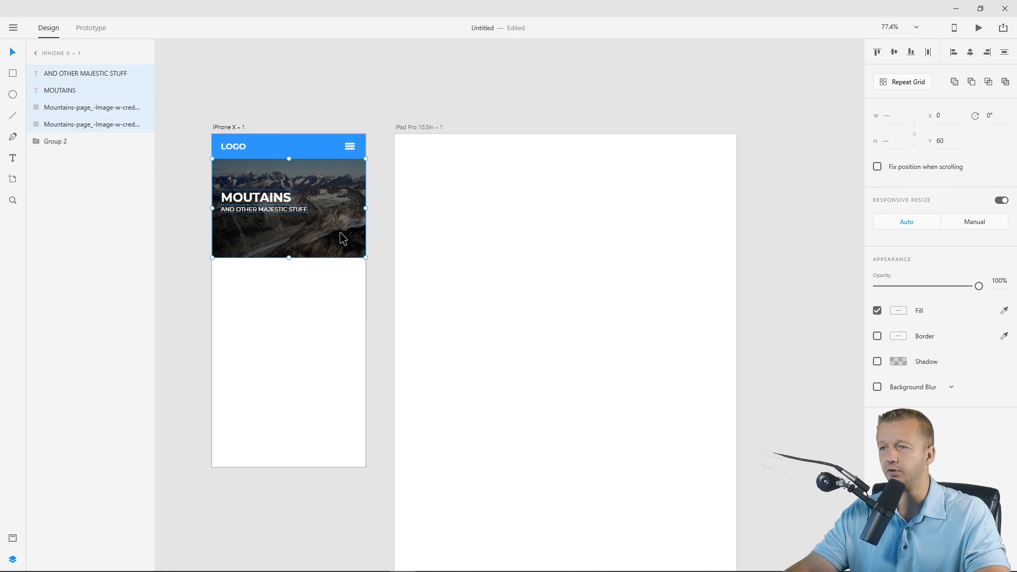
key("ctrl+g")
left_click(204, 83)
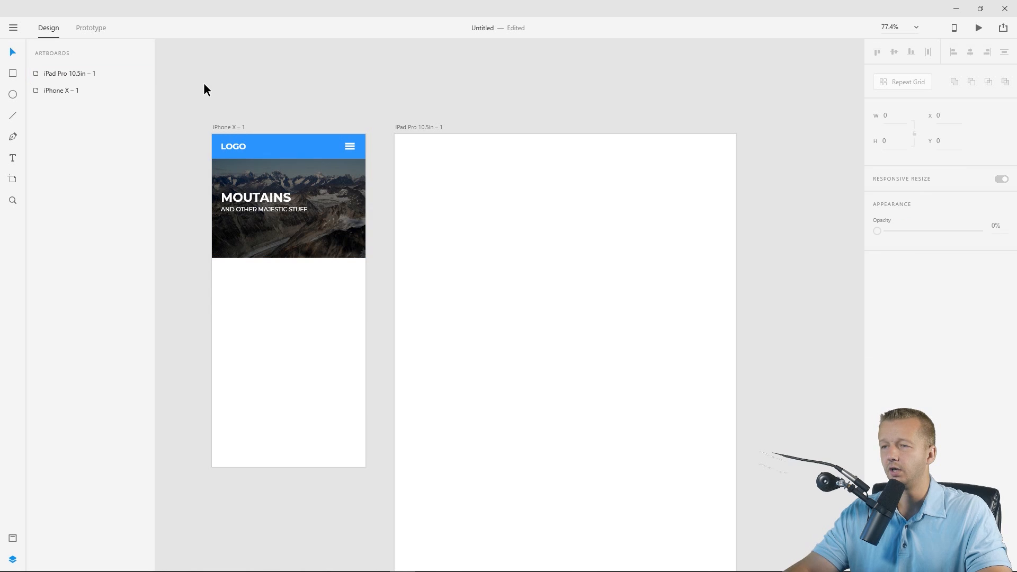
Duplicate the header and hero groups onto the upper-left corner of the iPad Pro 10.5in artboard
left_click_drag(207, 116, 380, 240)
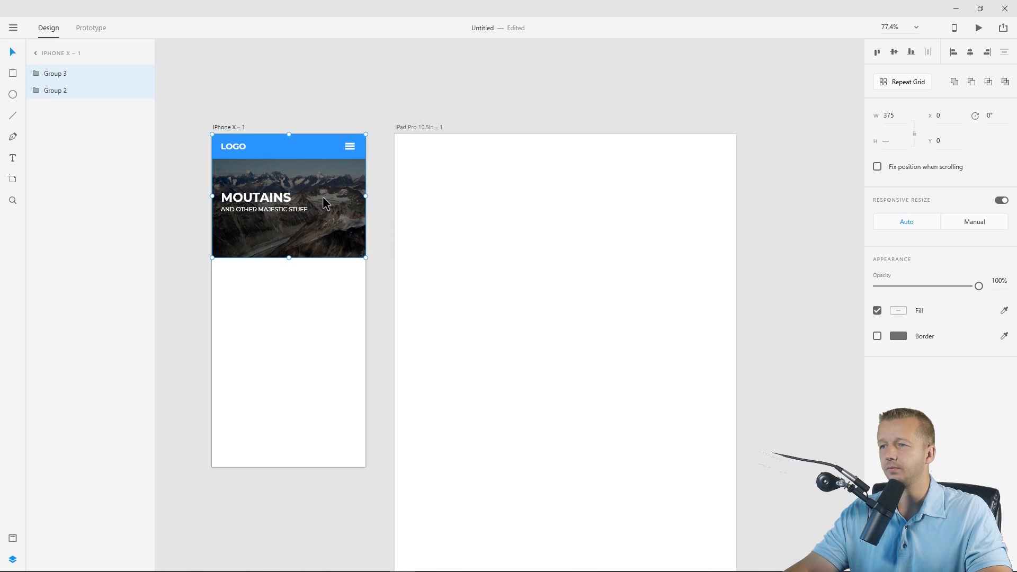
left_click_drag(317, 186, 474, 185)
left_click(574, 160)
left_click(540, 240)
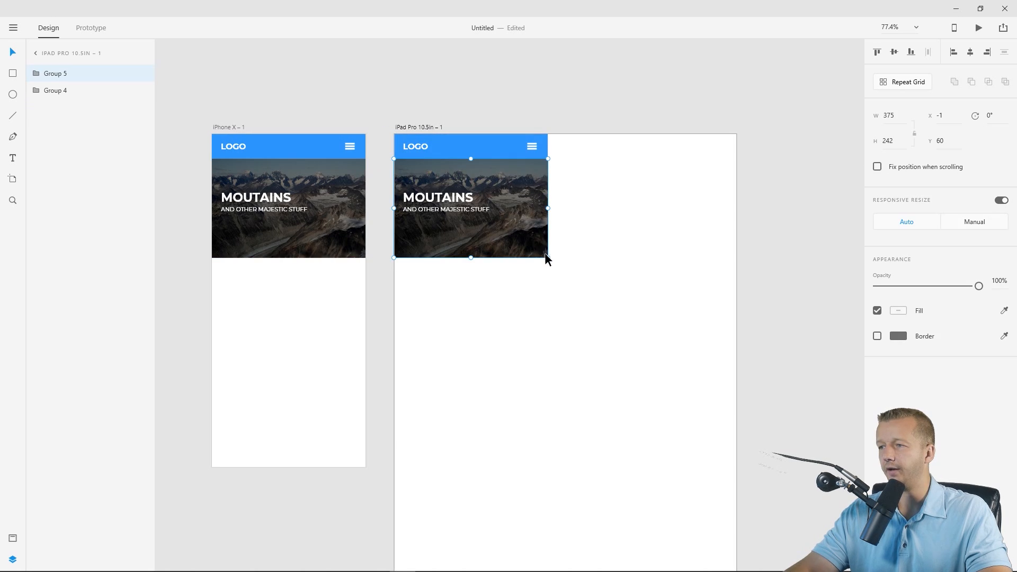
left_click_drag(568, 129, 523, 194)
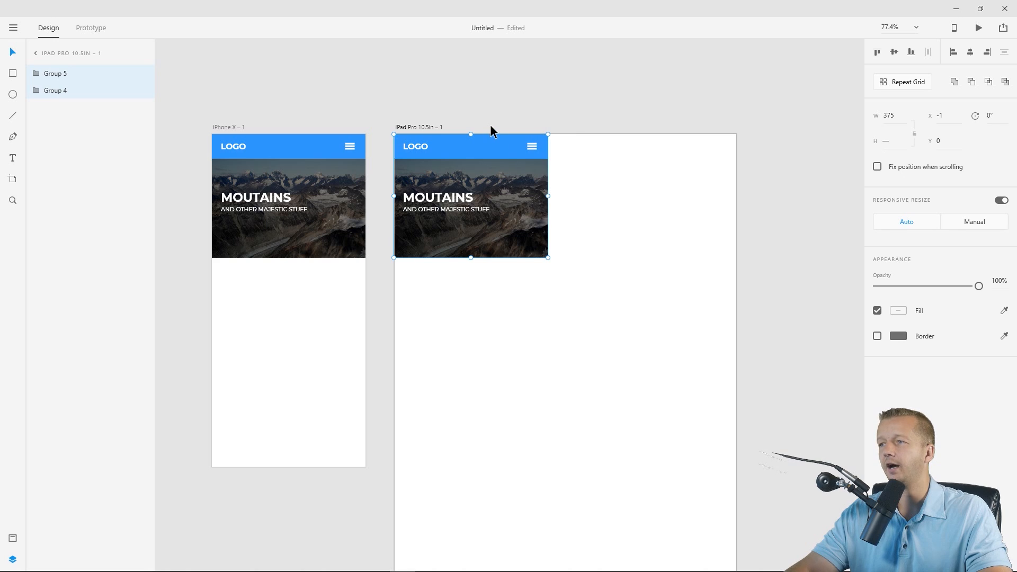
left_click(491, 125)
Ungroup the copied header on the iPad artboard and select its blue bar
left_click(497, 150)
right_click(496, 151)
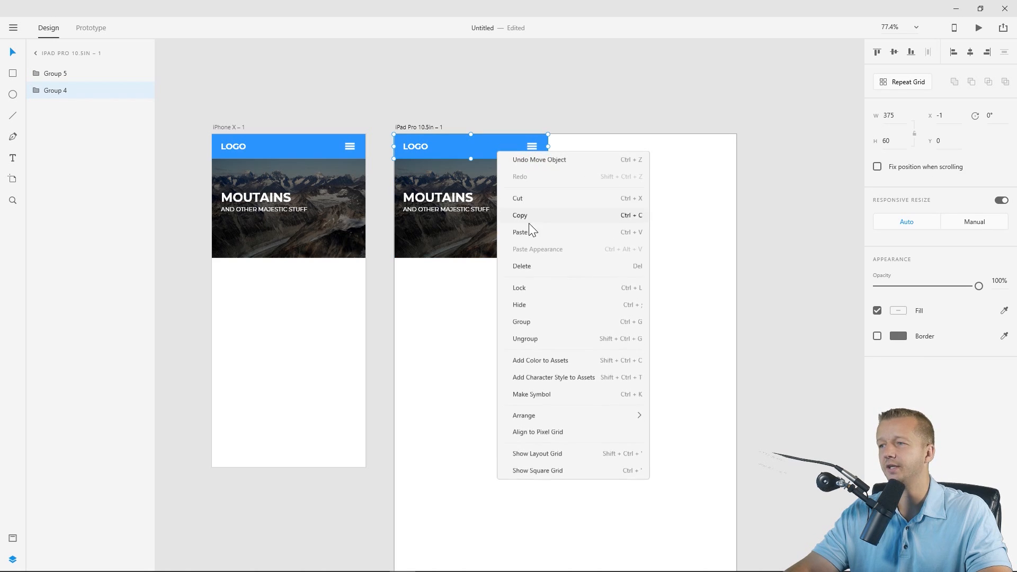
left_click(532, 339)
left_click(581, 152)
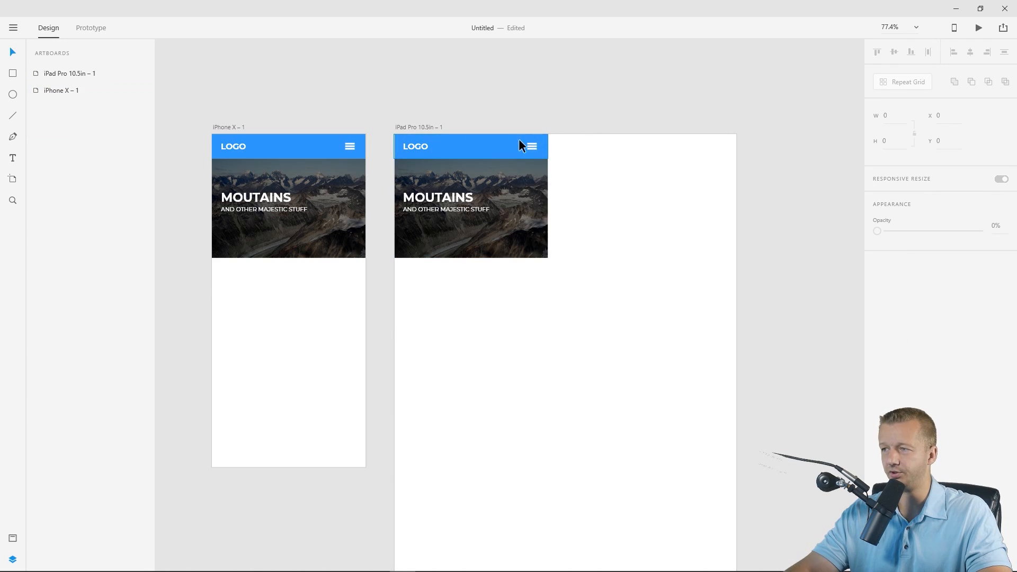
mouse_move(405, 127)
left_mouse_down()
mouse_move(493, 145)
mouse_move(407, 126)
left_mouse_up()
left_click(495, 147)
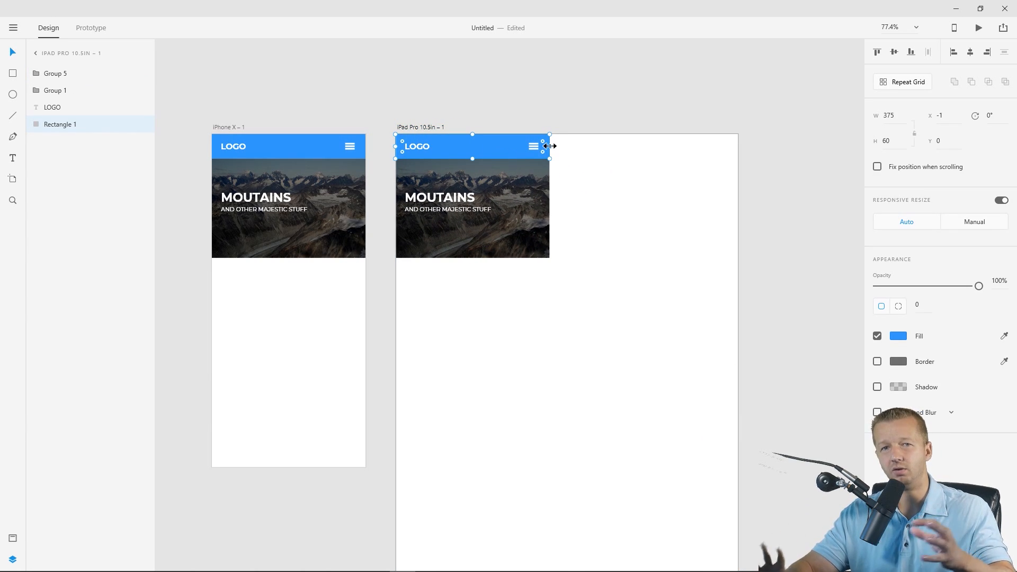
left_click(589, 157)
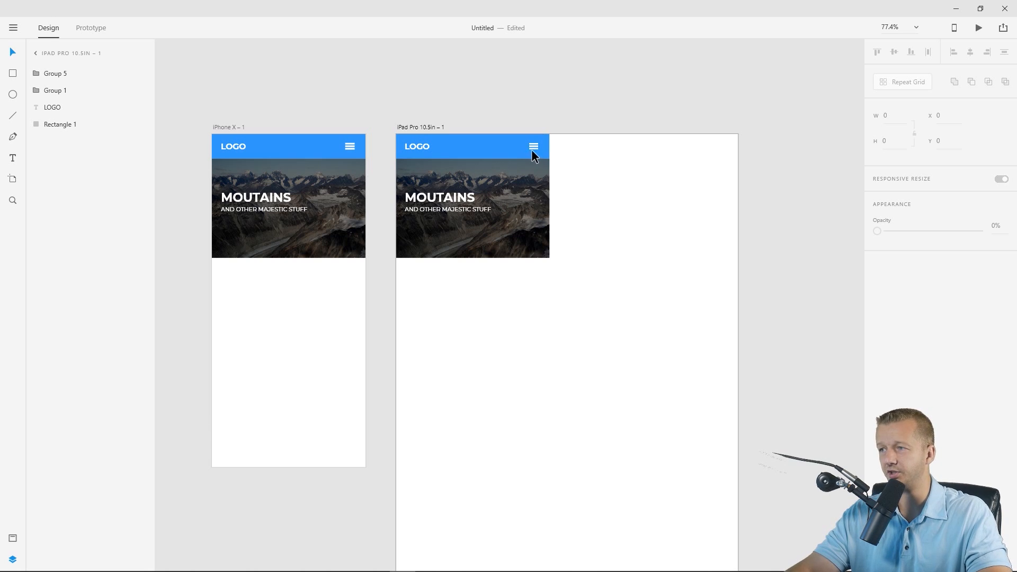
Delete the copied header and hero elements from the iPad artboard
left_click(570, 119)
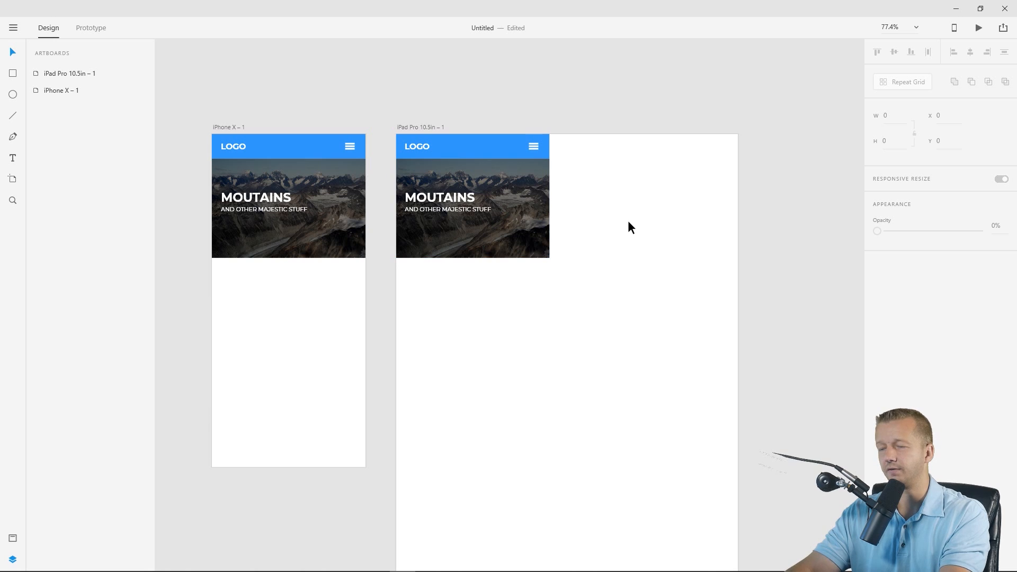
left_click_drag(597, 109, 412, 271)
key("Delete")
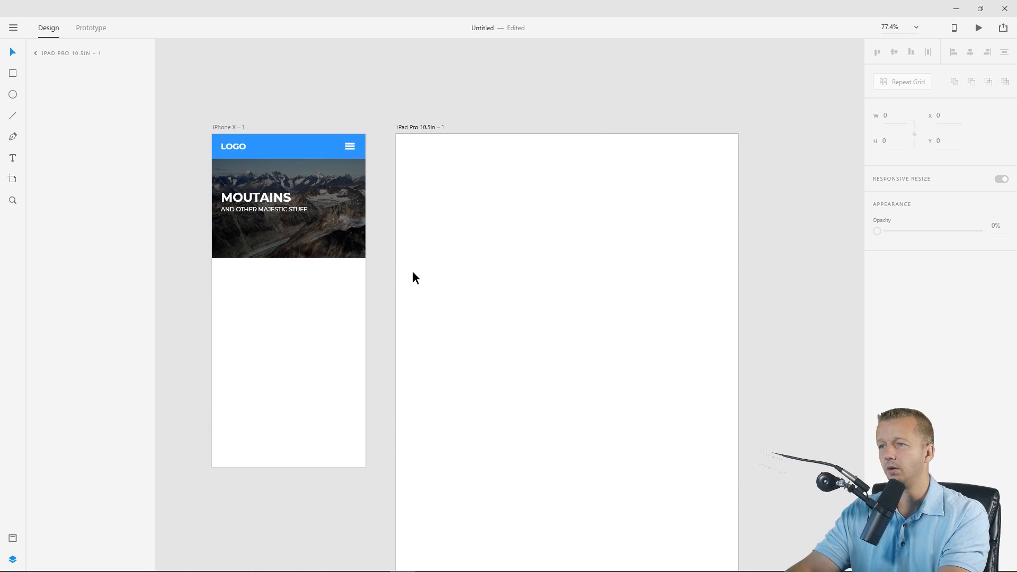
left_click(239, 97)
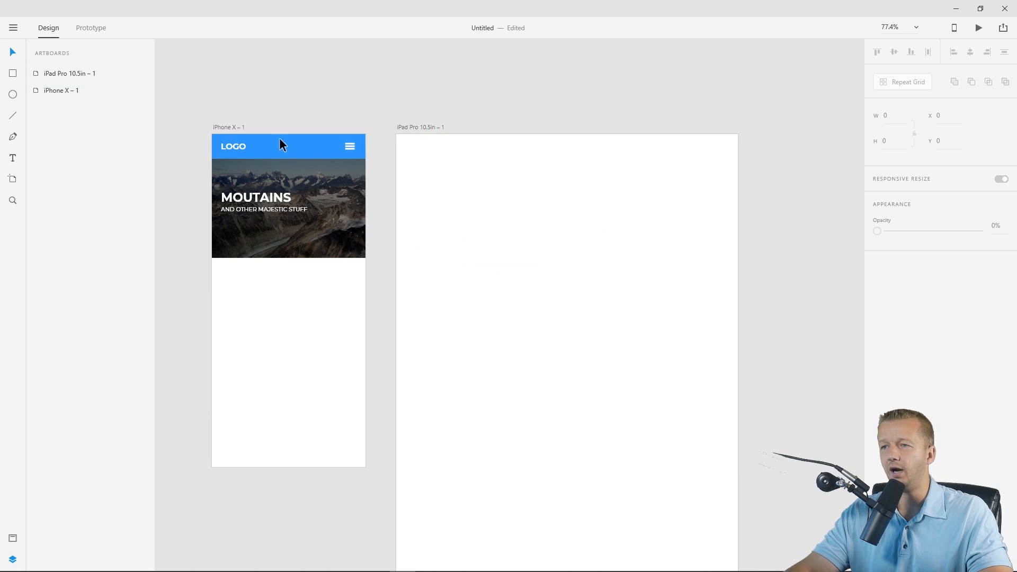
Switch the iPhone hero group's Responsive Resize to Manual, keeping the feature enabled
left_click(307, 192)
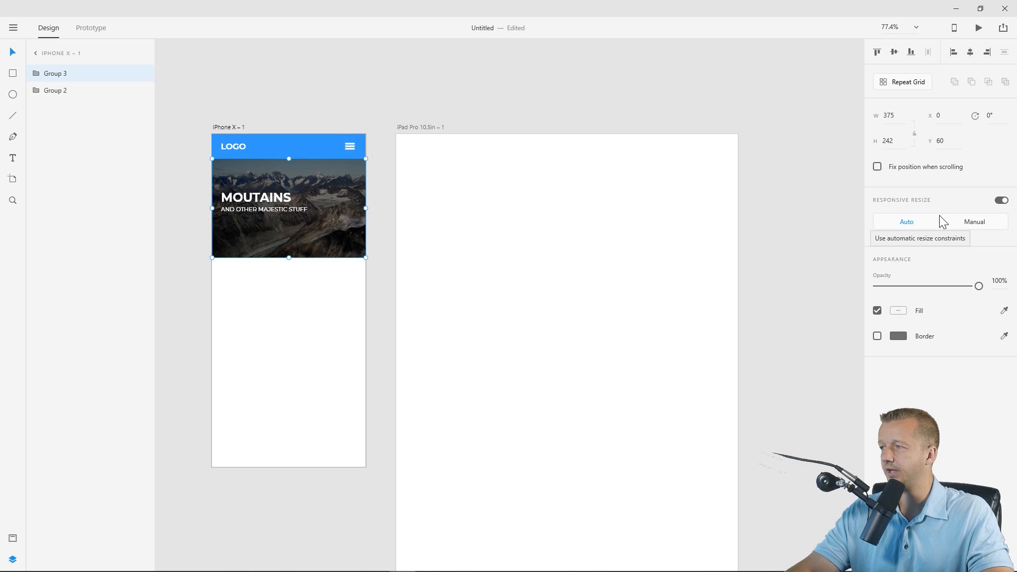
left_click(1000, 200)
left_click(1001, 200)
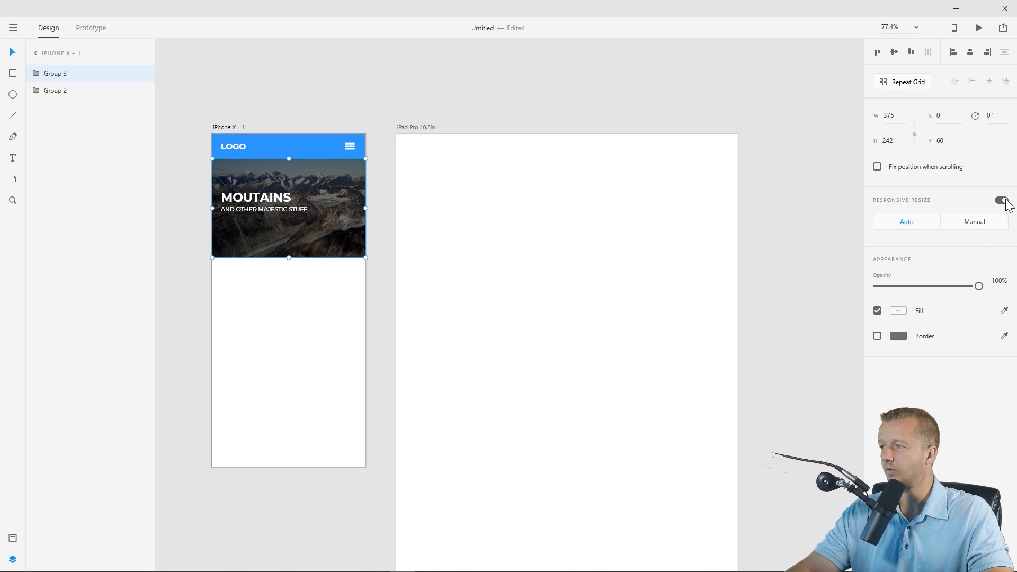
left_click(971, 232)
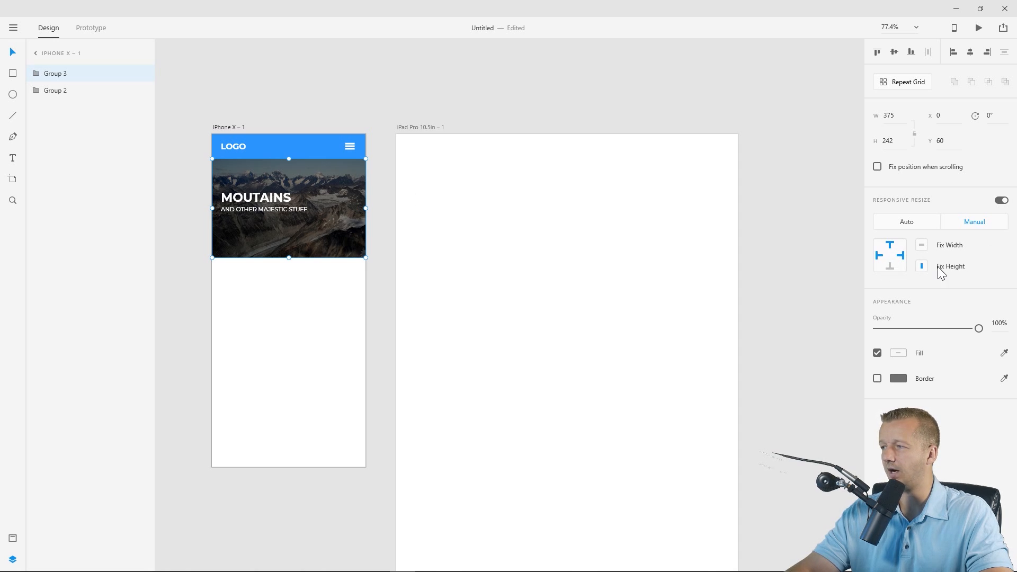
left_click(324, 93)
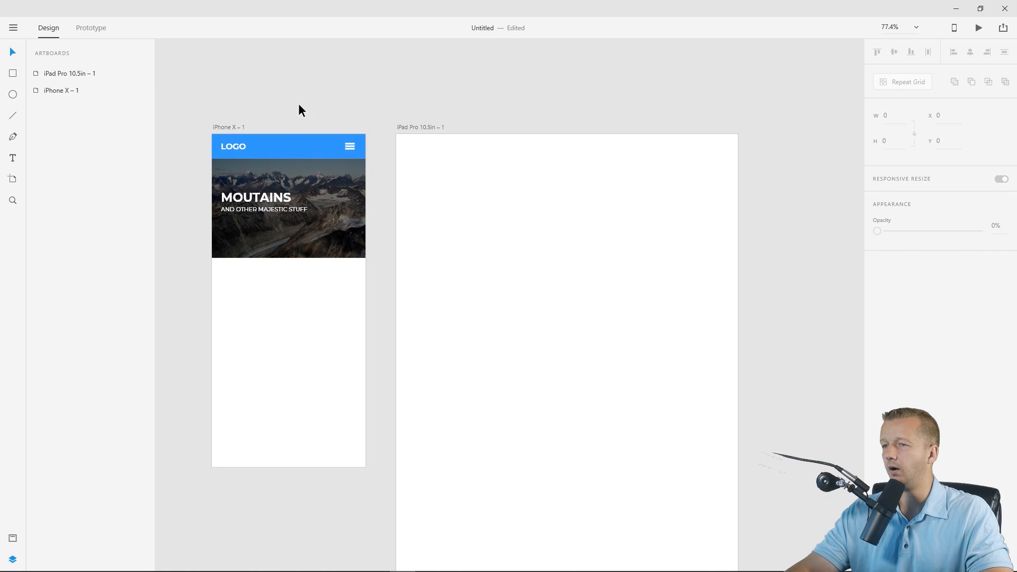
Inside the hero group, set the MOUTAINS heading and subtitle to Manual Responsive Resize with Fix Width and Fix Height off
left_click(318, 178)
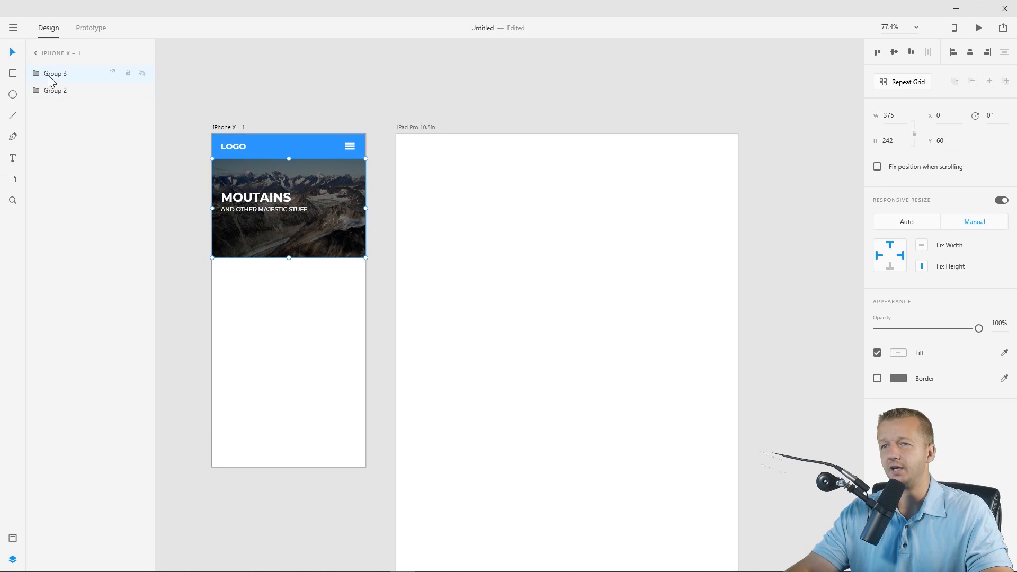
left_click(36, 74)
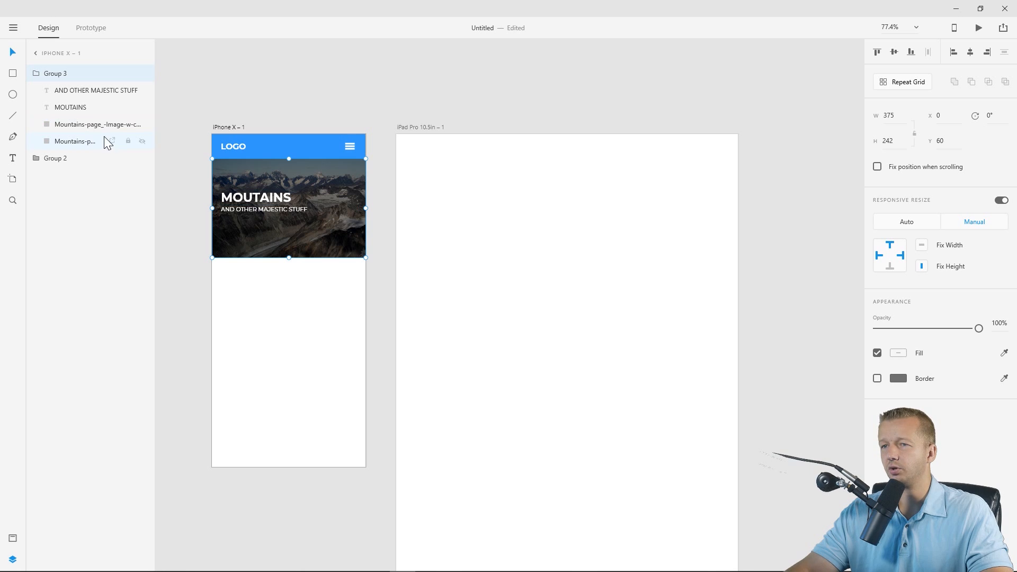
left_click_drag(101, 140, 110, 129)
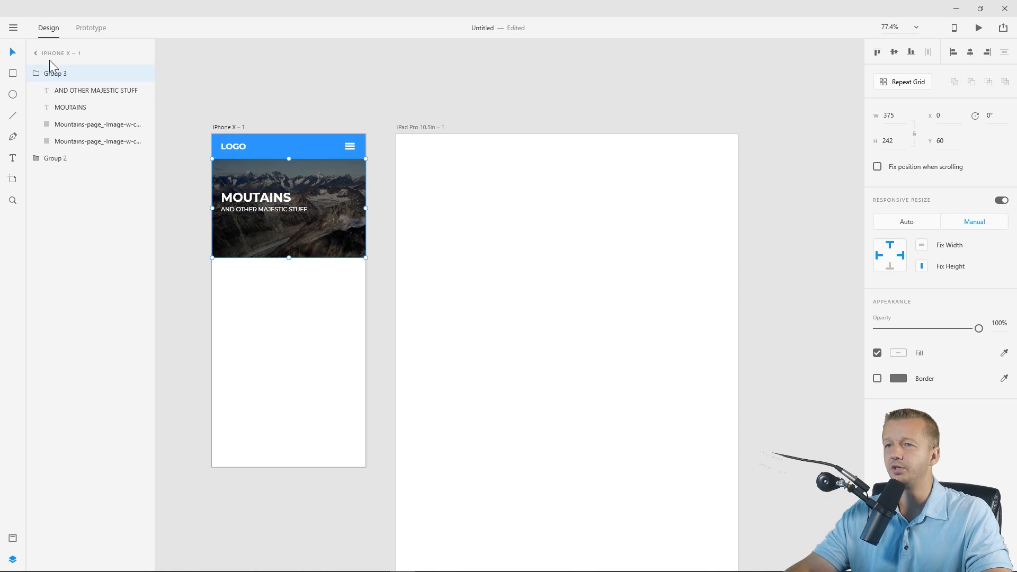
double_click(272, 203)
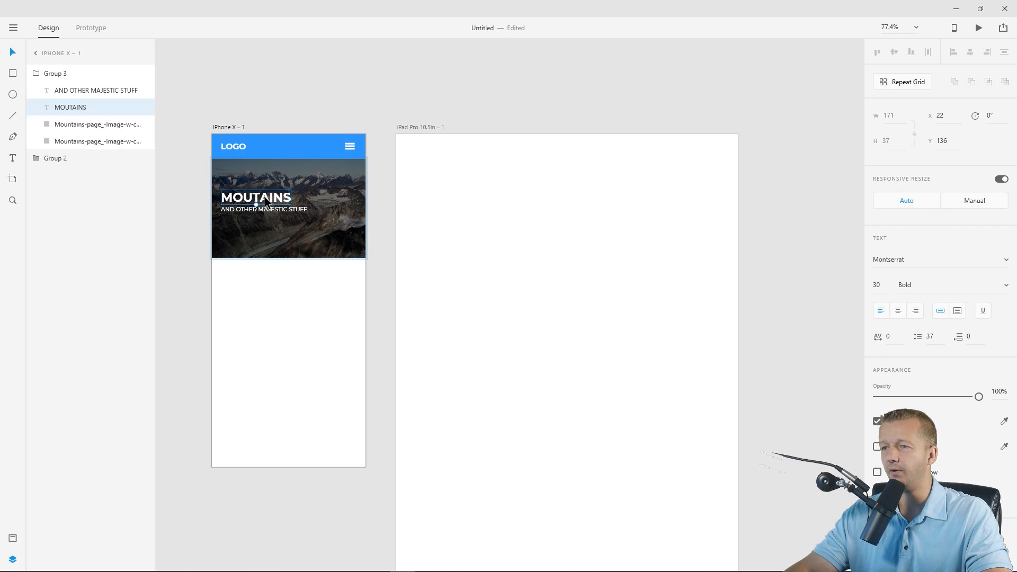
left_click(281, 212)
left_click(276, 202)
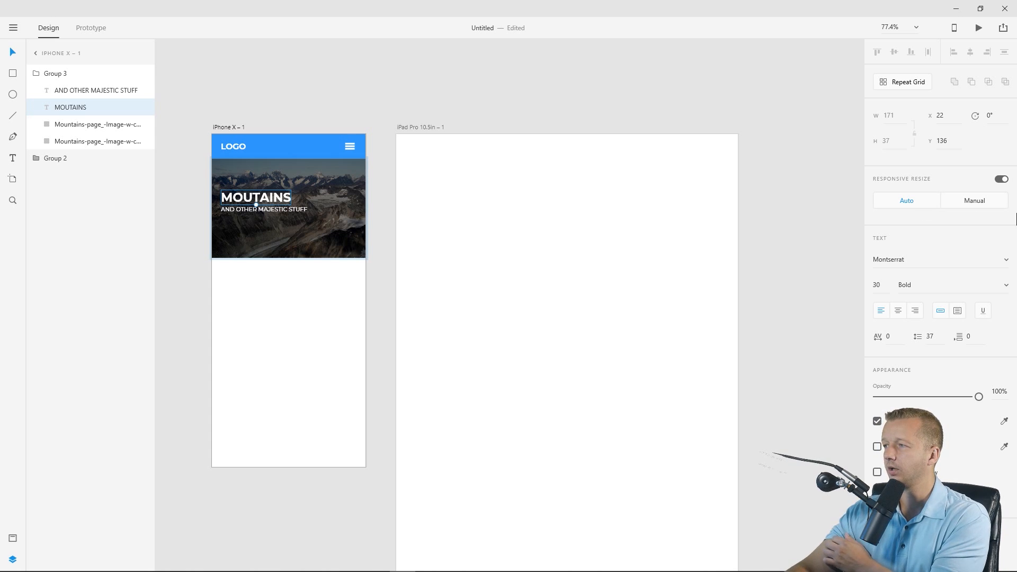
left_click(985, 206)
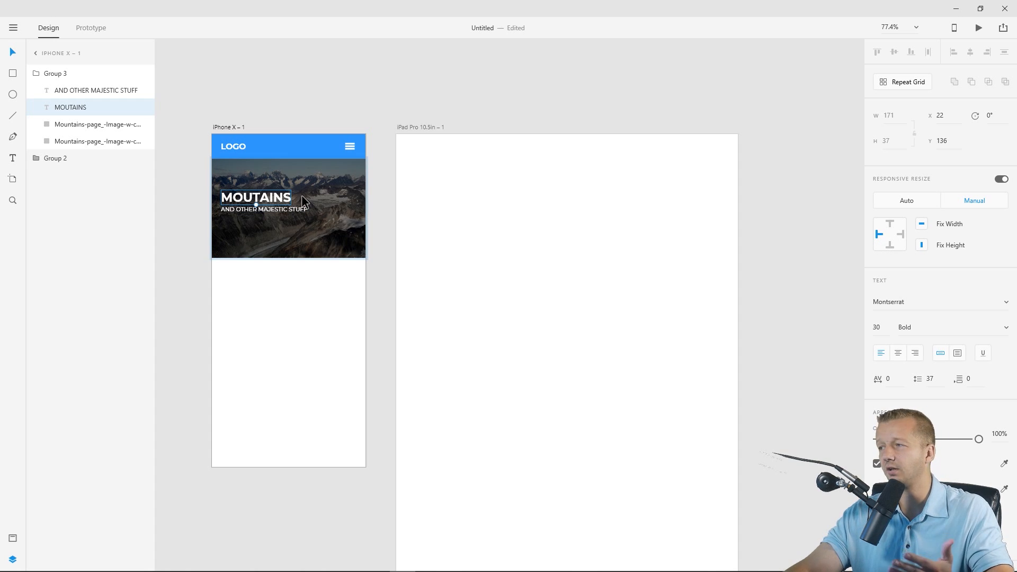
left_click(923, 245)
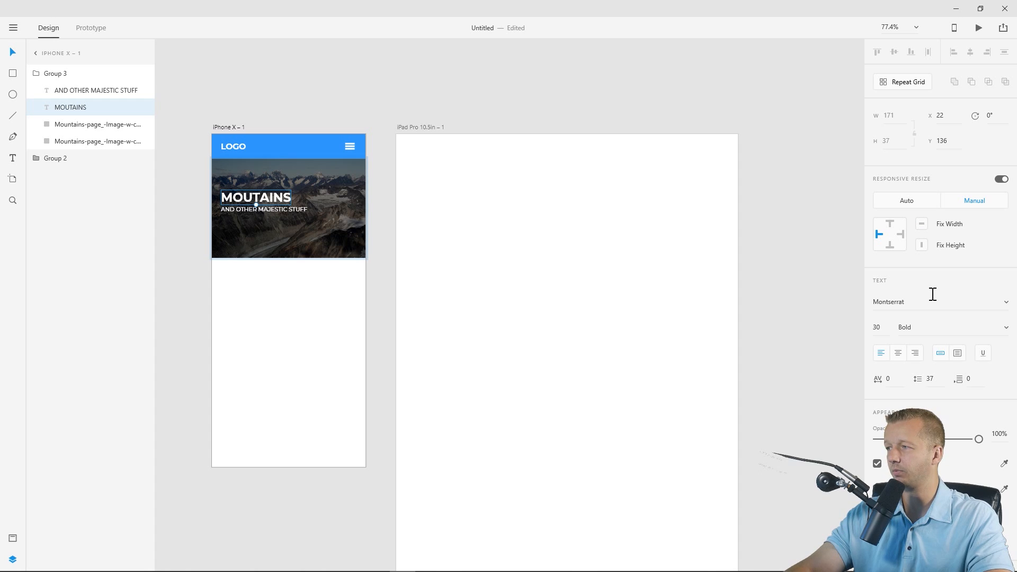
left_click(263, 219)
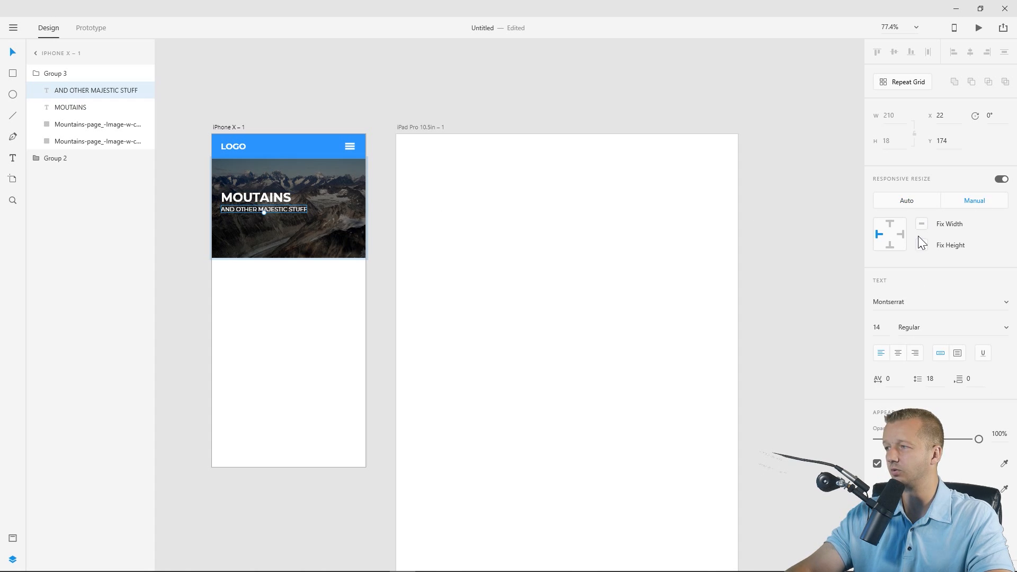
Set Responsive Resize to Manual for both Mountains image layers in the hero group
left_click(345, 201)
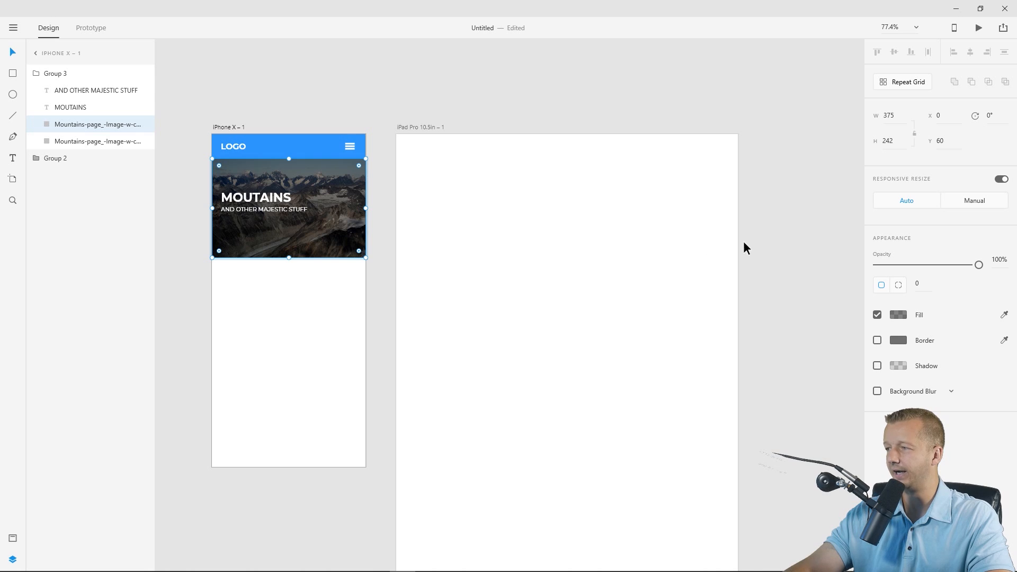
left_click(969, 200)
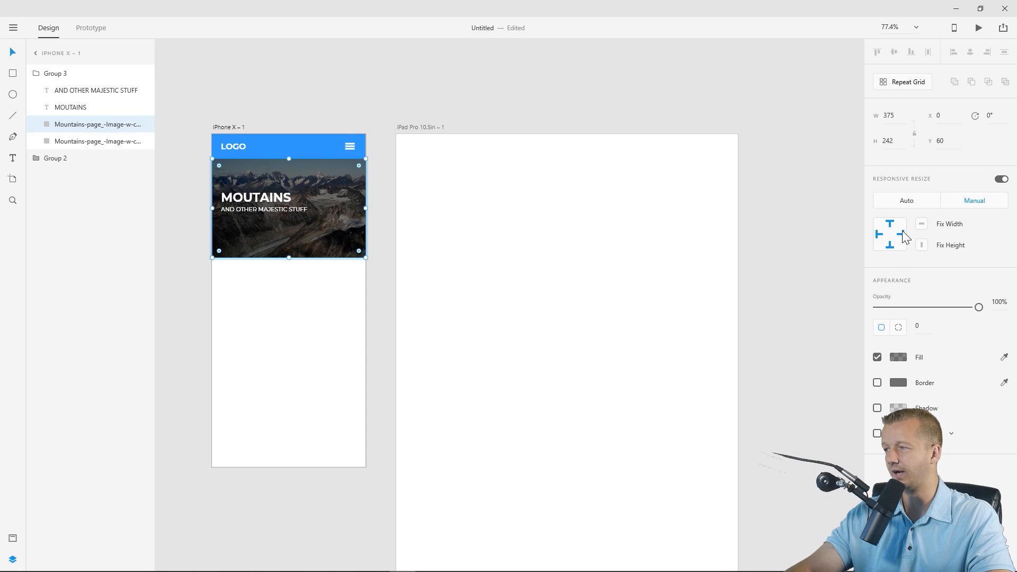
left_click(81, 141)
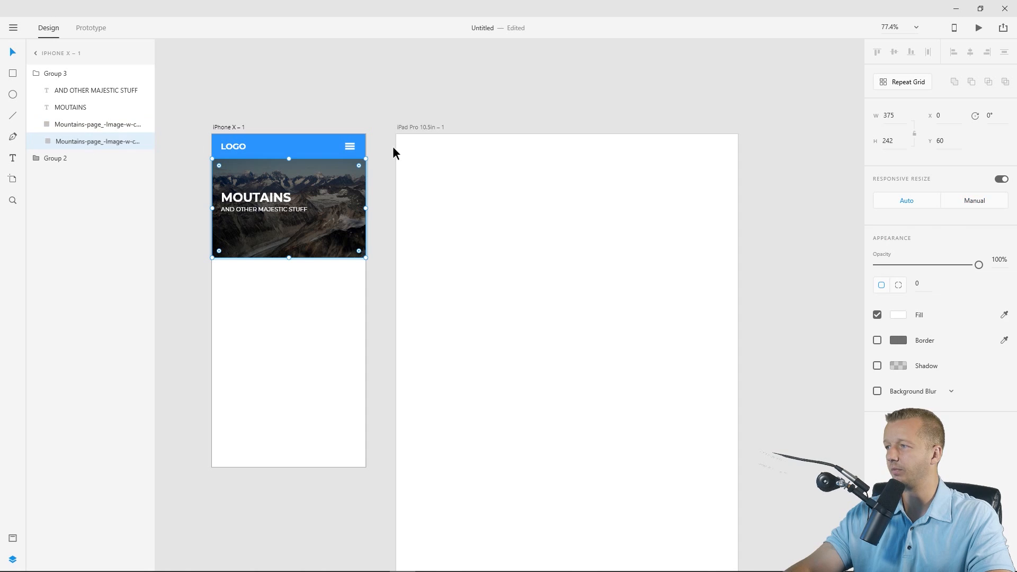
left_click(979, 205)
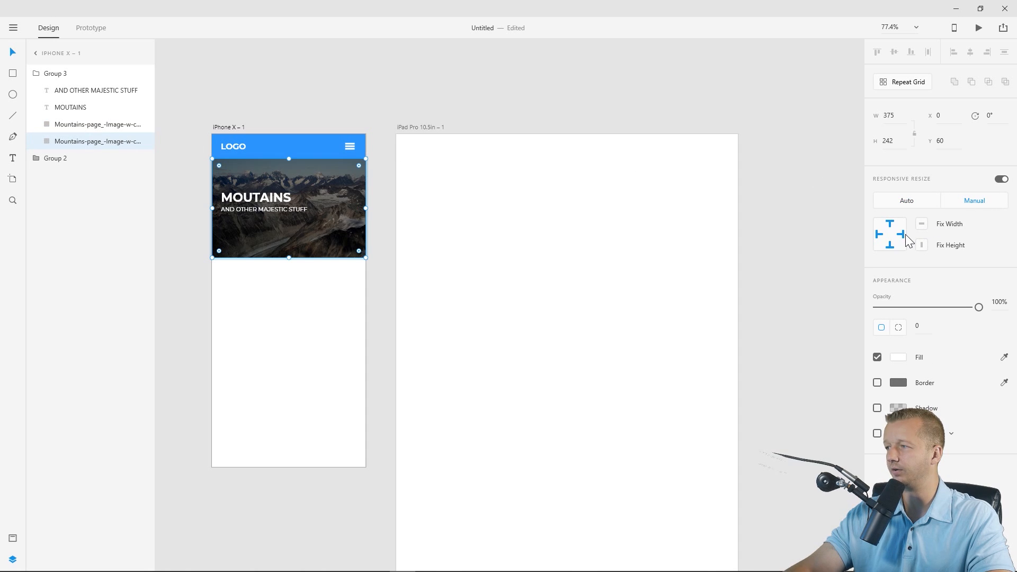
Inside the iPhone header group, set the blue background rectangle's Responsive Resize to Manual with Fix Height on
left_click(222, 95)
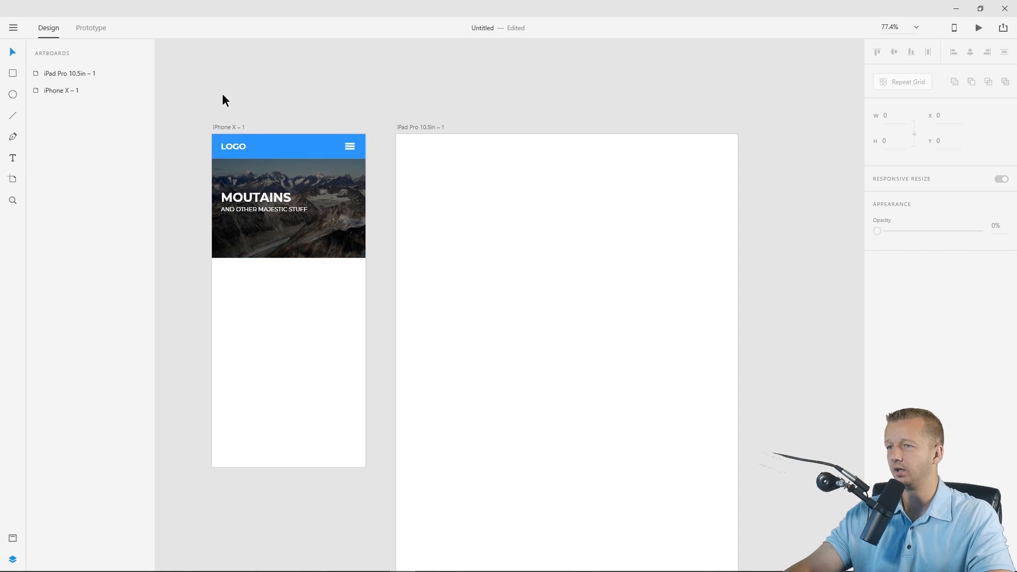
left_click(286, 147)
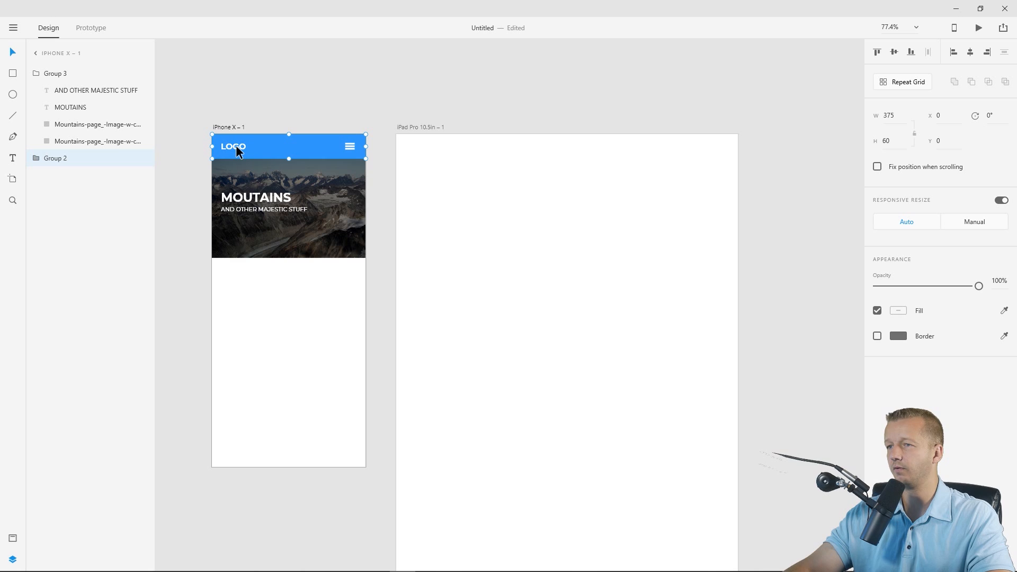
double_click(281, 151)
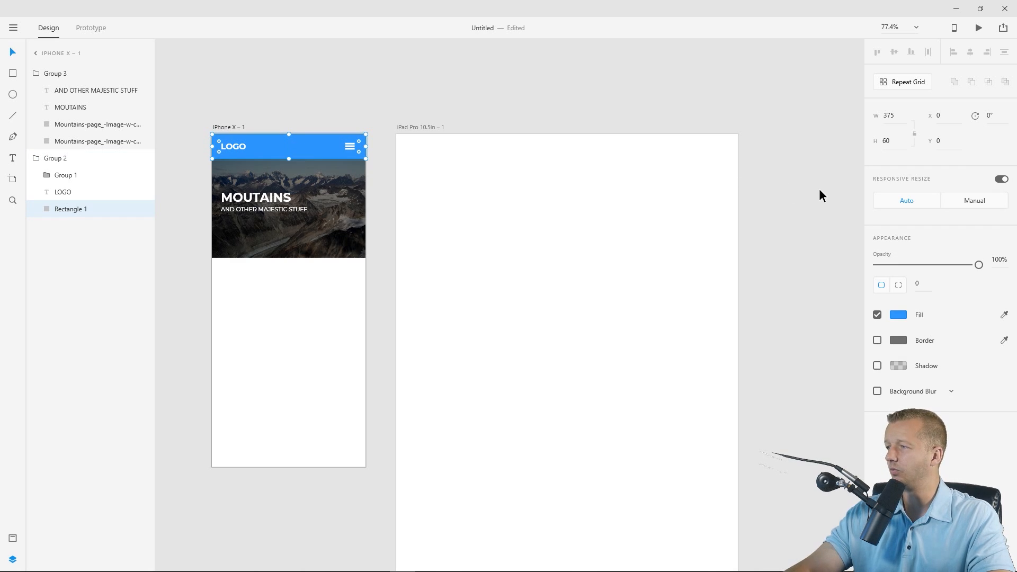
left_click(977, 201)
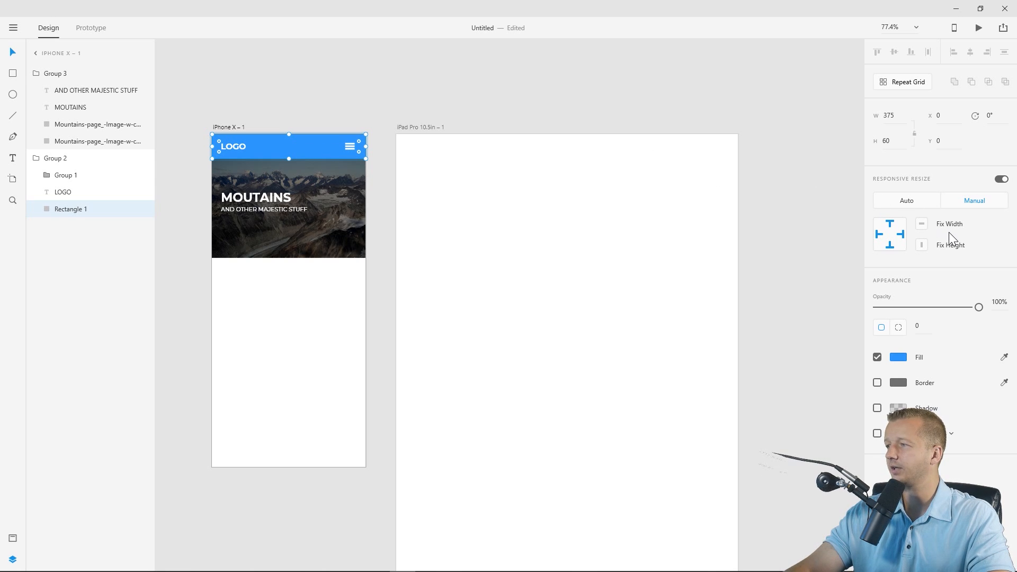
left_click(924, 241)
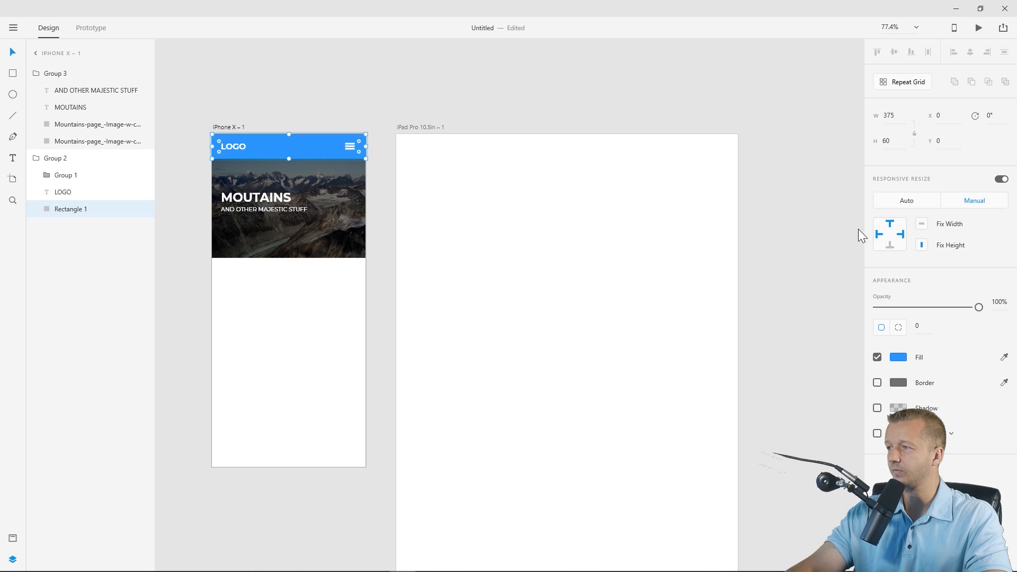
Switch Responsive Resize to Manual for the LOGO text and the menu icon in the iPhone header
left_click(239, 146)
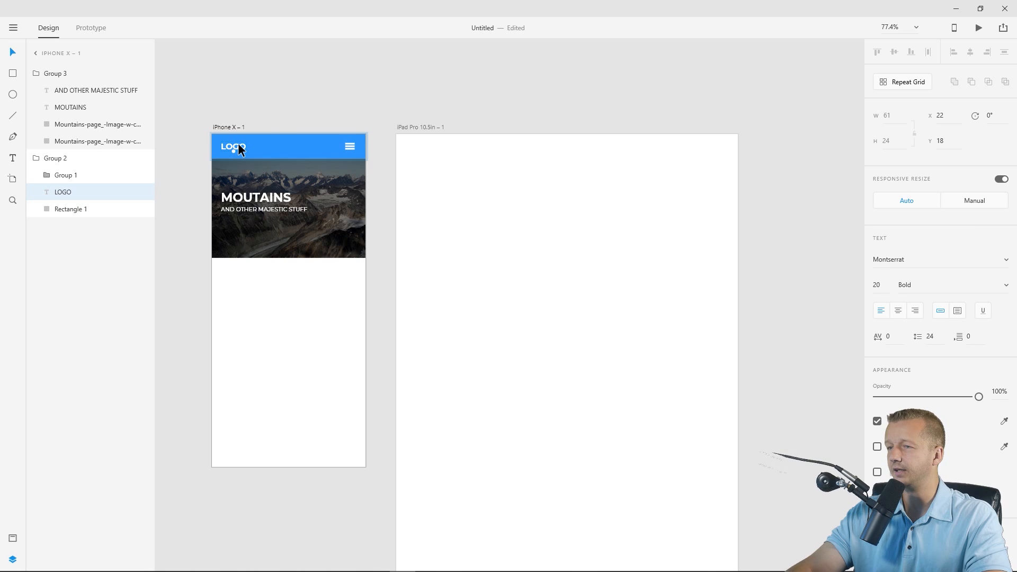
left_click(973, 200)
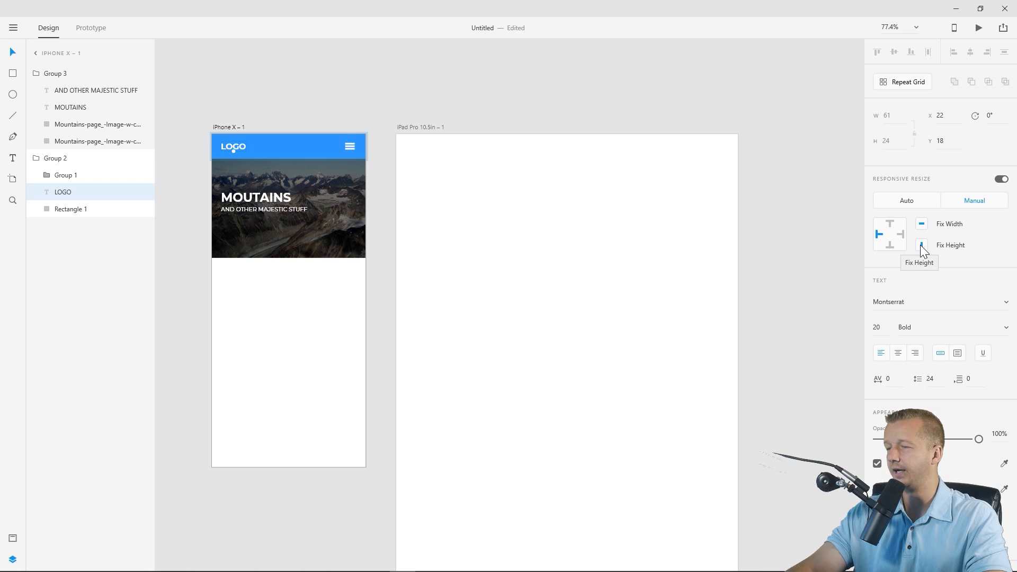
left_click(349, 147)
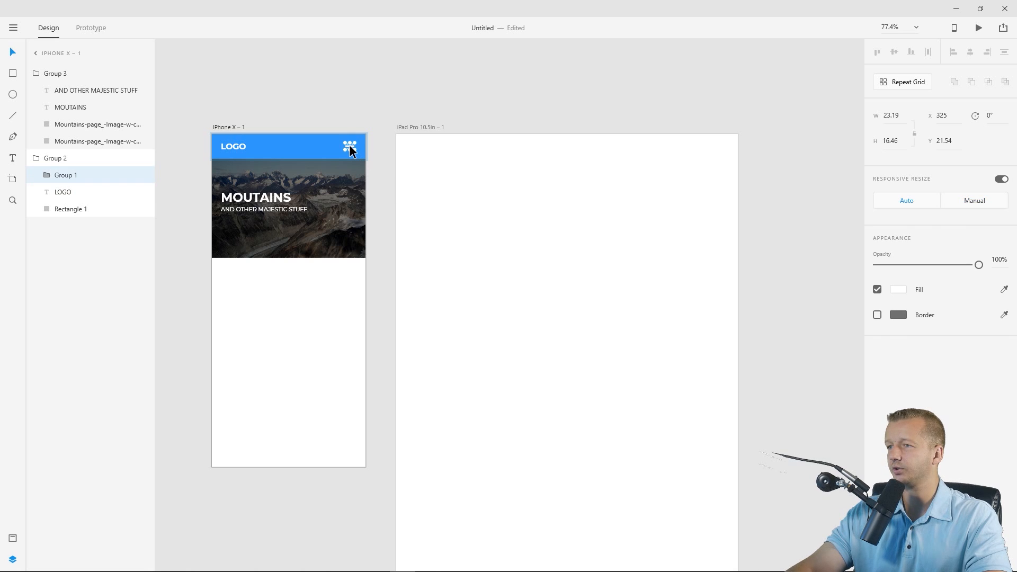
left_click(966, 206)
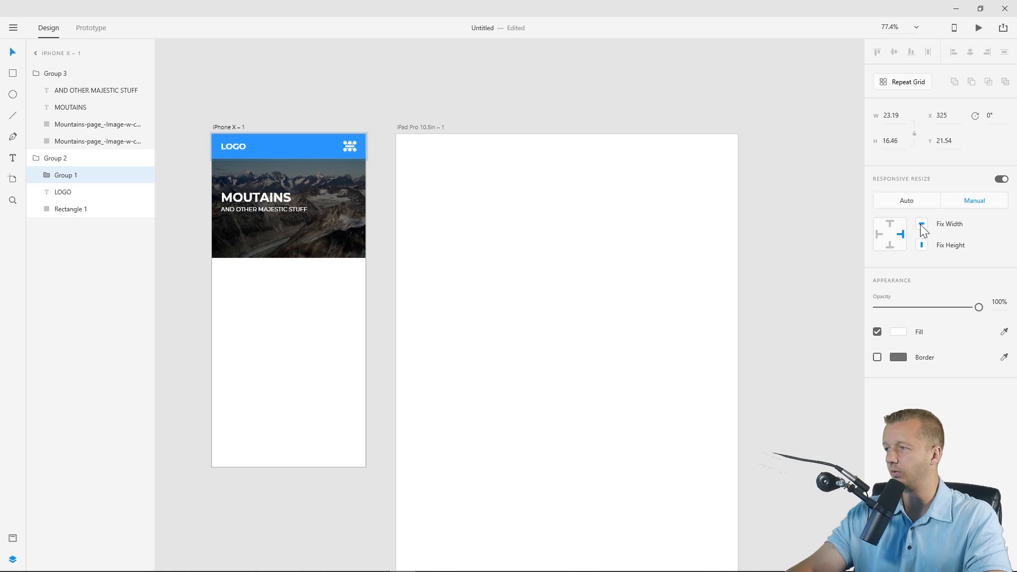
left_click(281, 94)
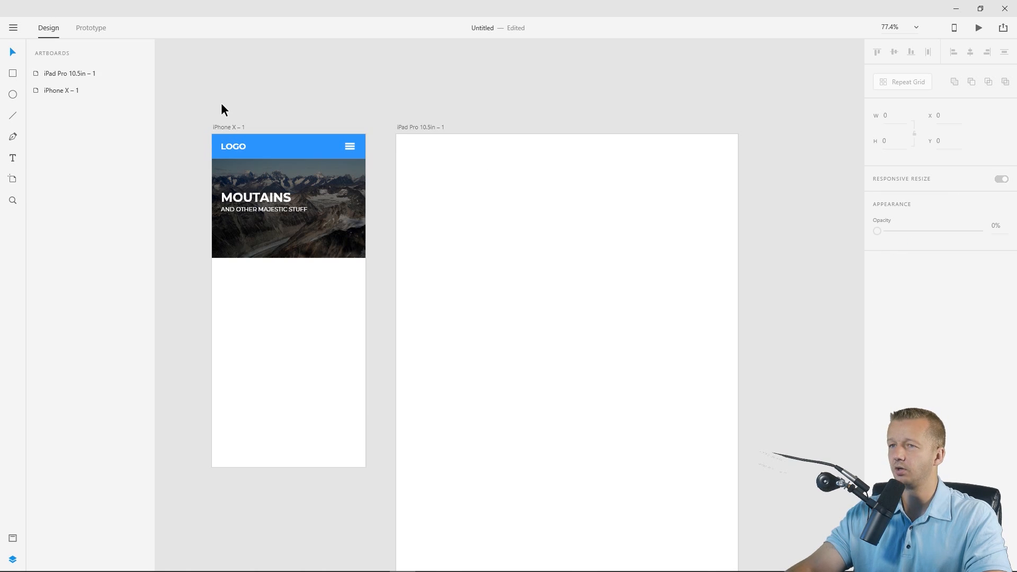
Try copying the iPhone header and hero groups to the iPad artboard and stretching them to its width, and delete the copies
left_click(246, 143)
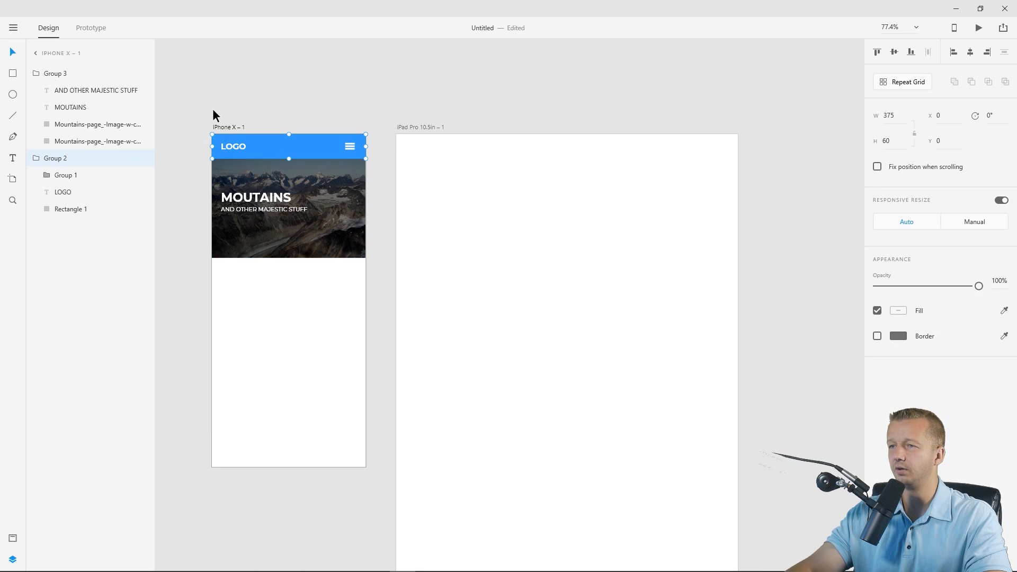
left_click_drag(201, 113, 364, 245)
left_click_drag(313, 186, 497, 186)
left_click(509, 84)
left_click(536, 191)
left_click_drag(588, 86, 393, 210)
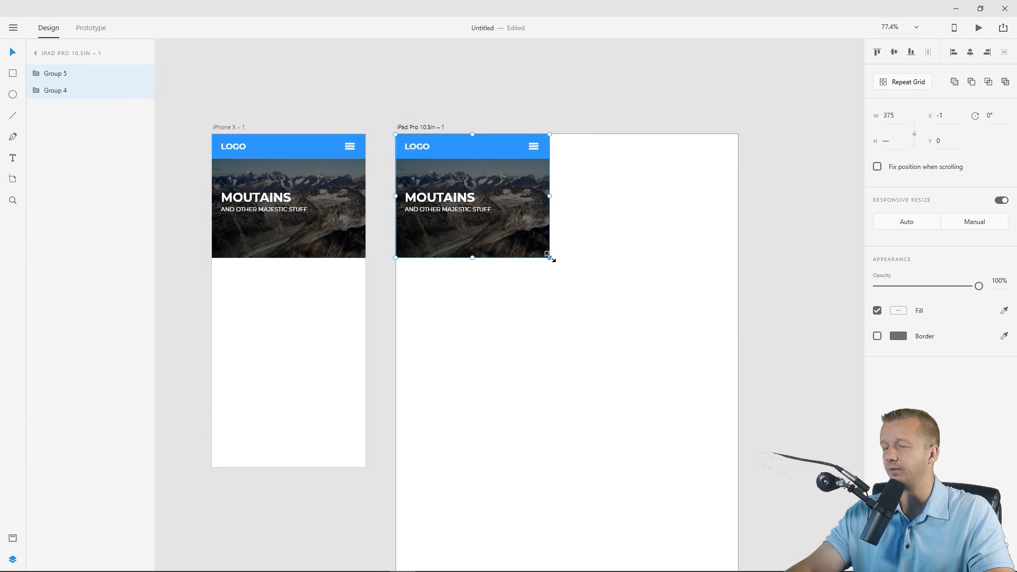
left_click_drag(550, 258, 738, 335)
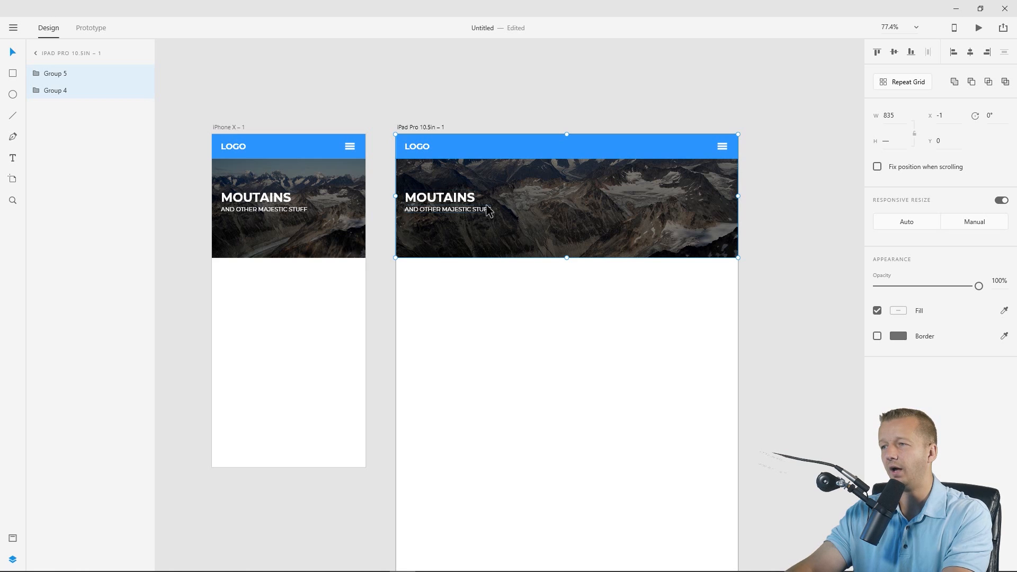
key("Delete")
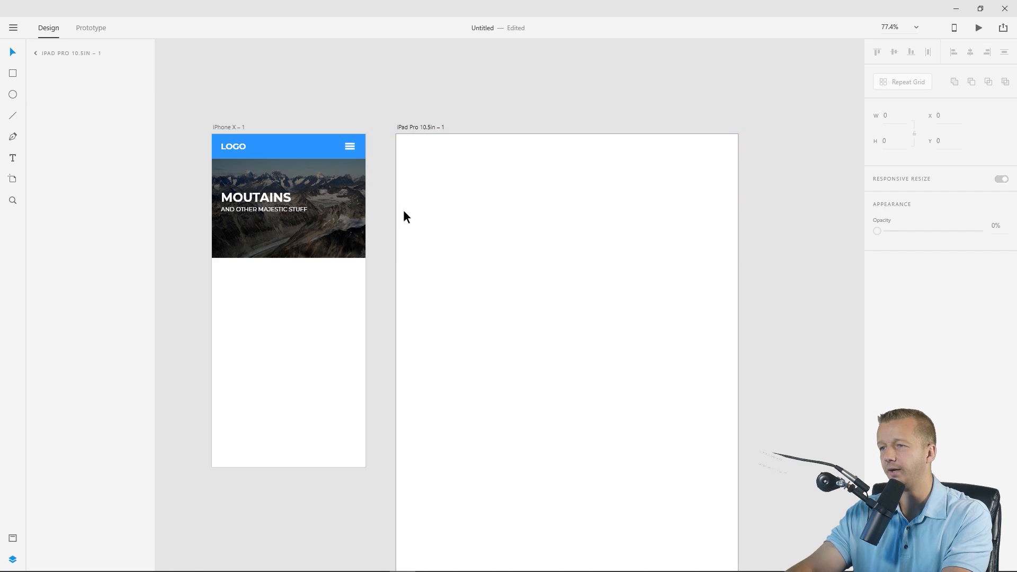
Check the iPhone hero group's Responsive Resize settings and switch the header group's Responsive Resize to Manual
left_click(333, 196)
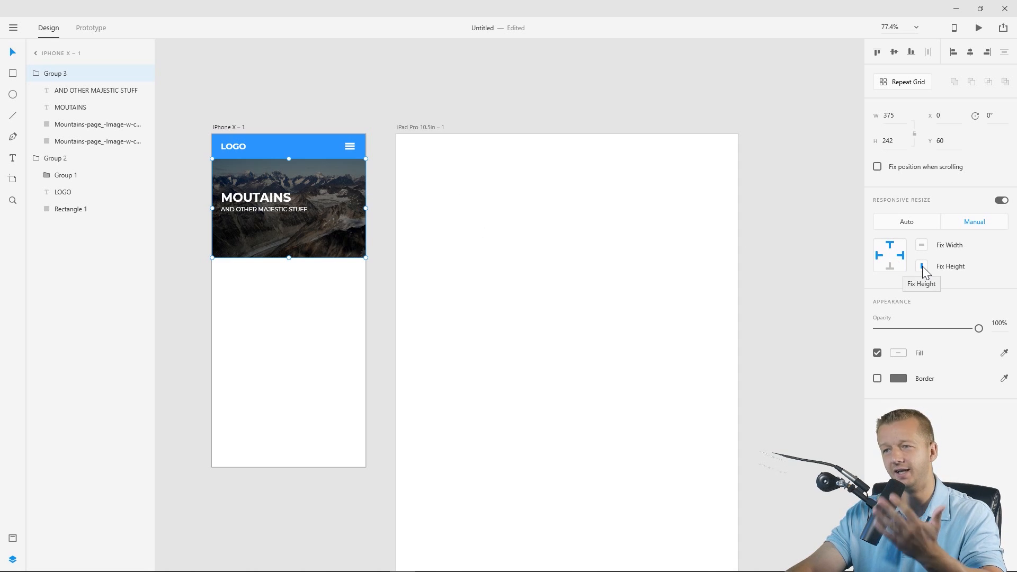
left_click_drag(199, 99, 209, 121)
left_click(301, 198)
left_click(311, 146)
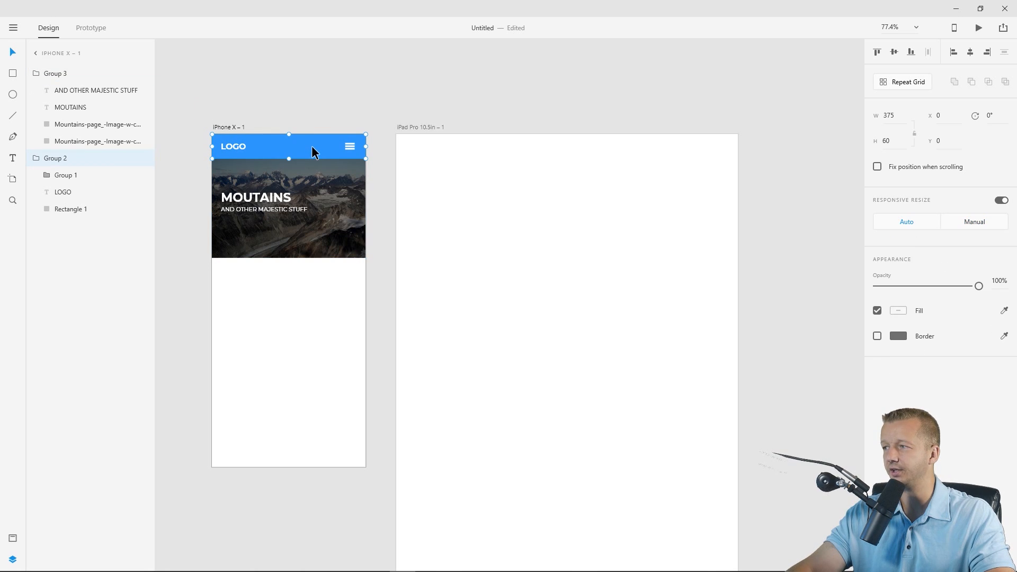
left_click(988, 224)
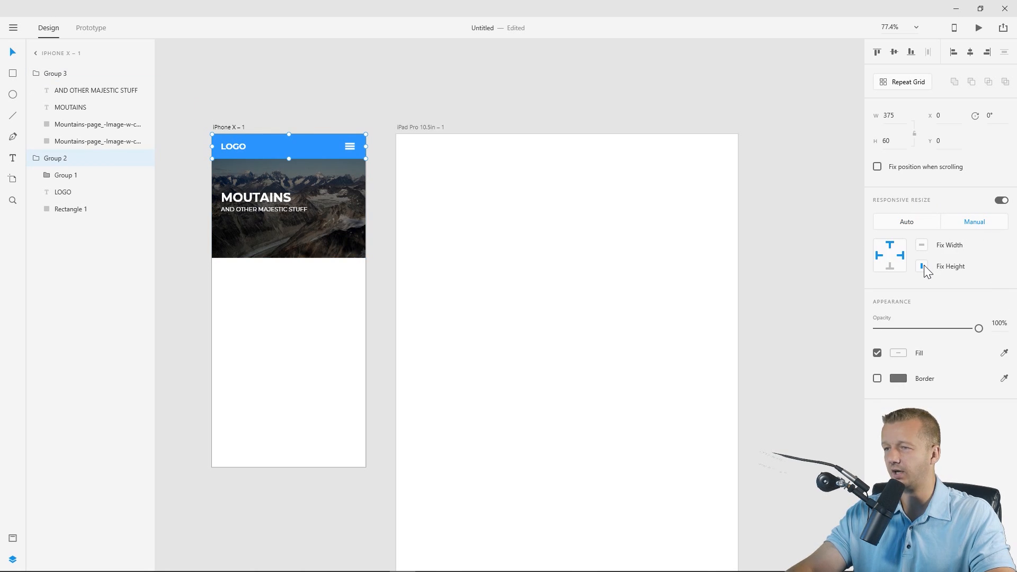
Copy the iPhone header and hero groups to the iPad artboard's upper edge and enlarge them to a width of about 835
left_click_drag(203, 94, 356, 254)
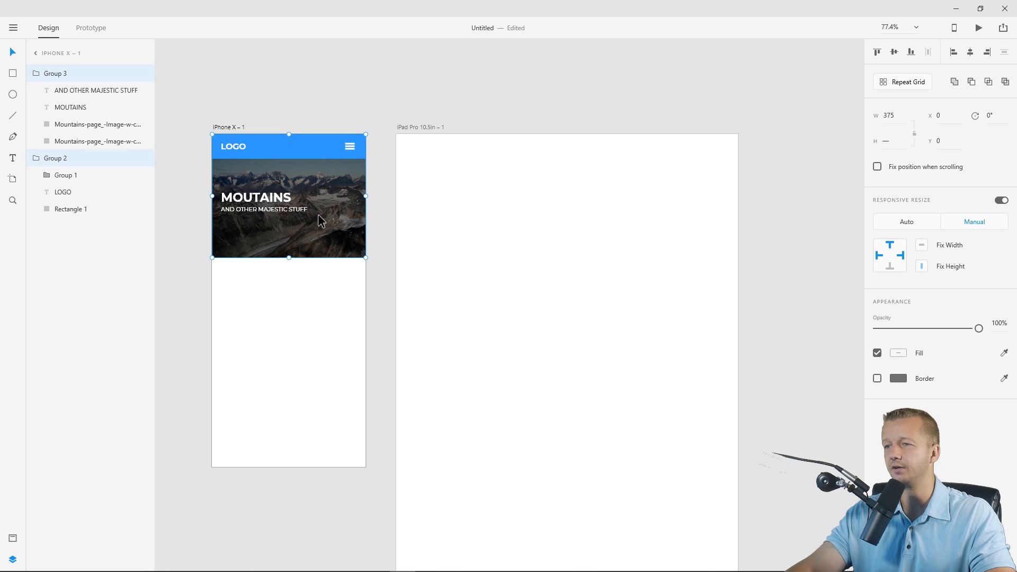
left_click_drag(318, 214, 505, 205)
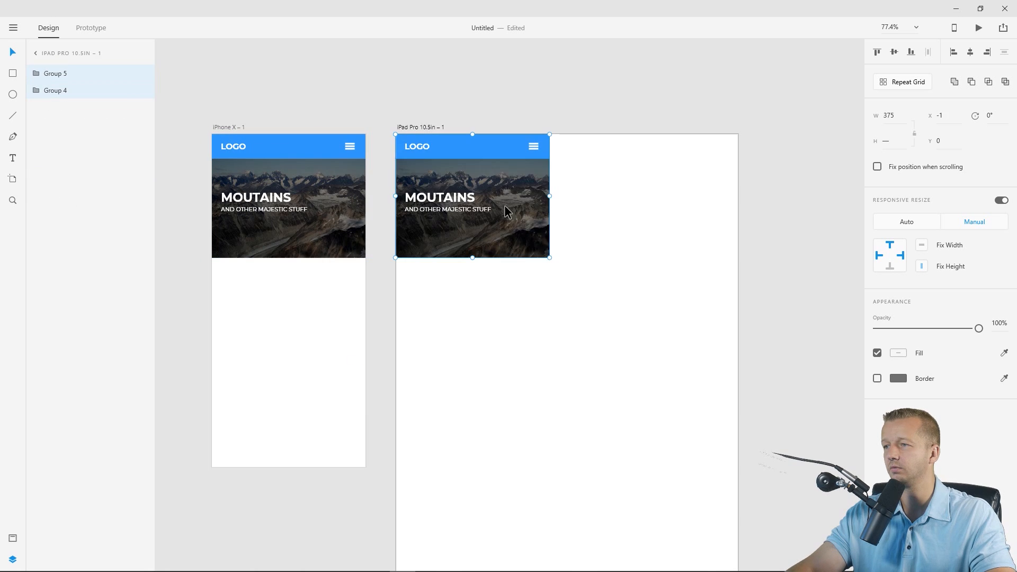
left_click_drag(551, 259, 737, 346)
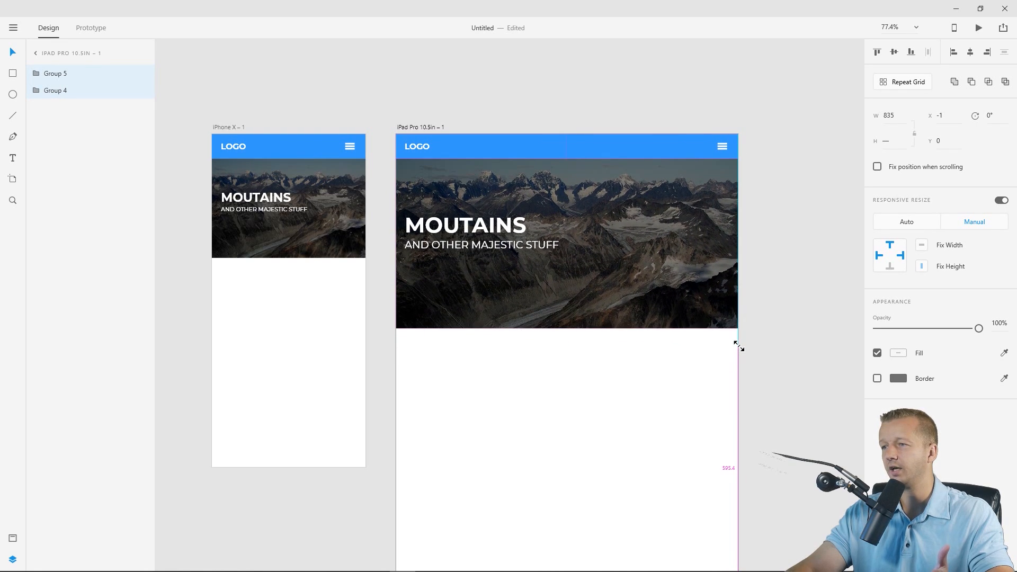
left_click(521, 83)
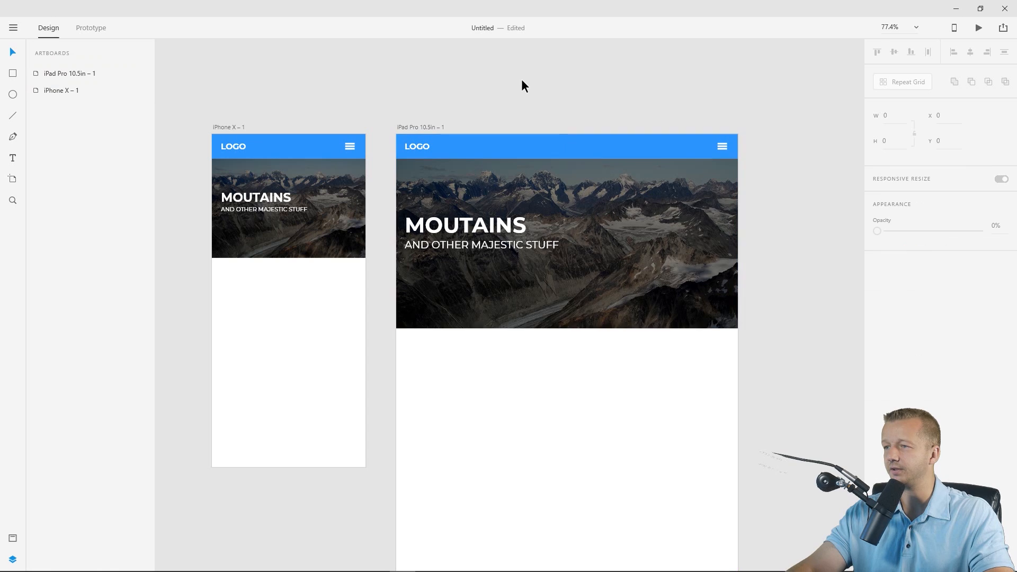
Move the MOUTAINS heading and its subtitle together slightly to the right inside the iPad hero
left_click(465, 237)
double_click(460, 221)
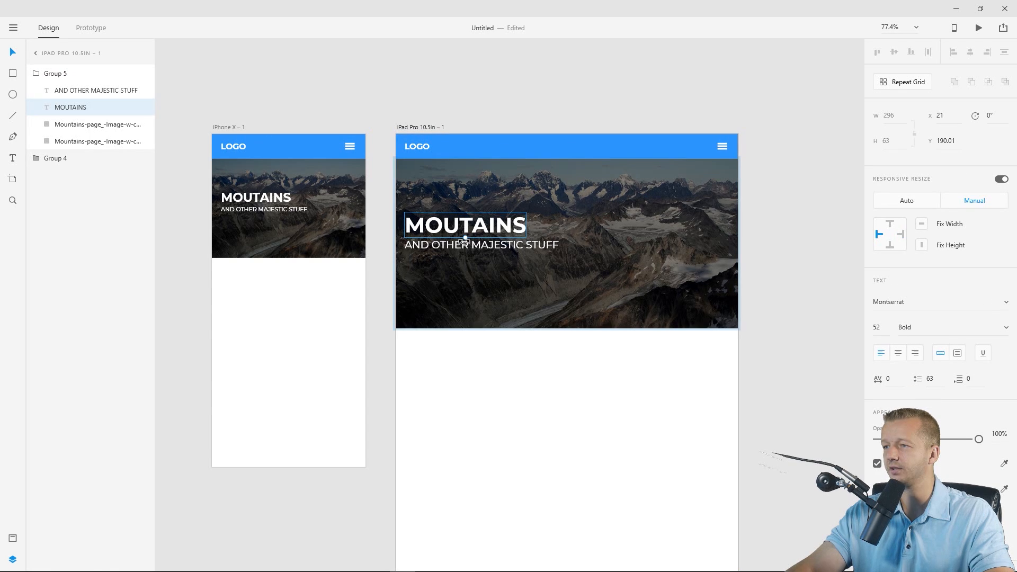
left_click(439, 248, "shift")
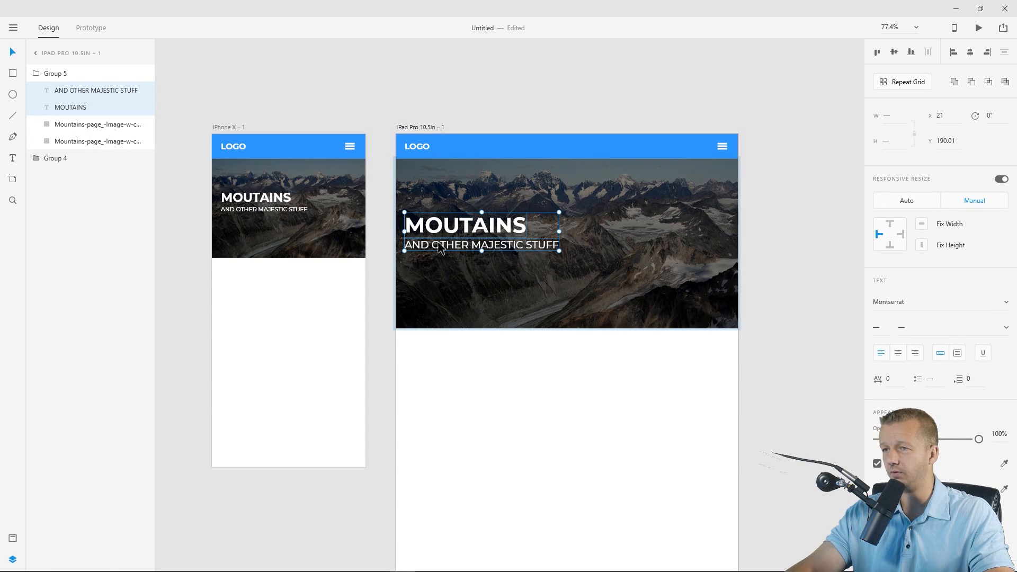
left_click_drag(439, 248, 461, 248)
left_click(521, 91)
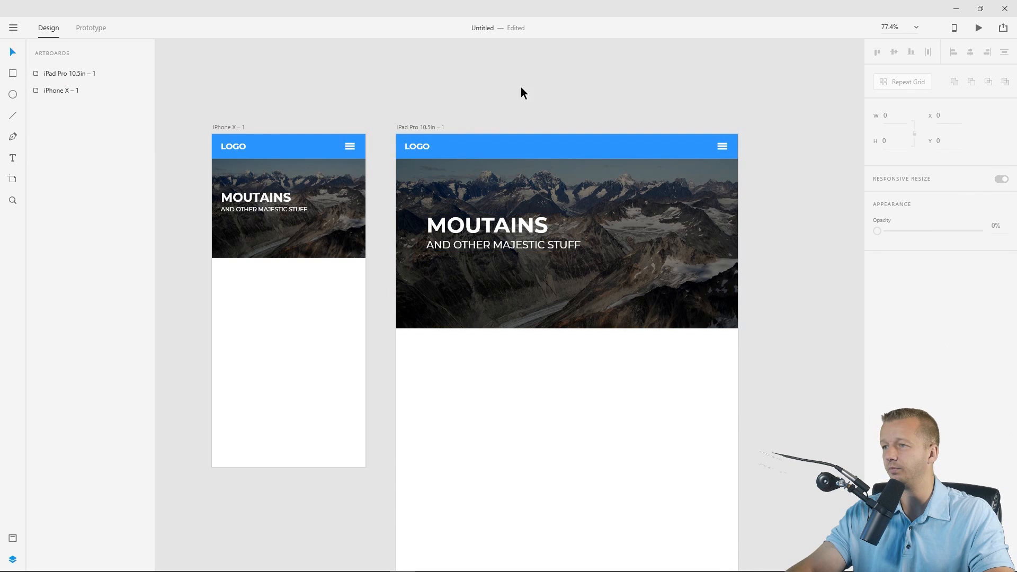
Preview the iPhone design in a separate window, widen that window to check its behaviour, and close it
scroll(647, 114, "down", 2)
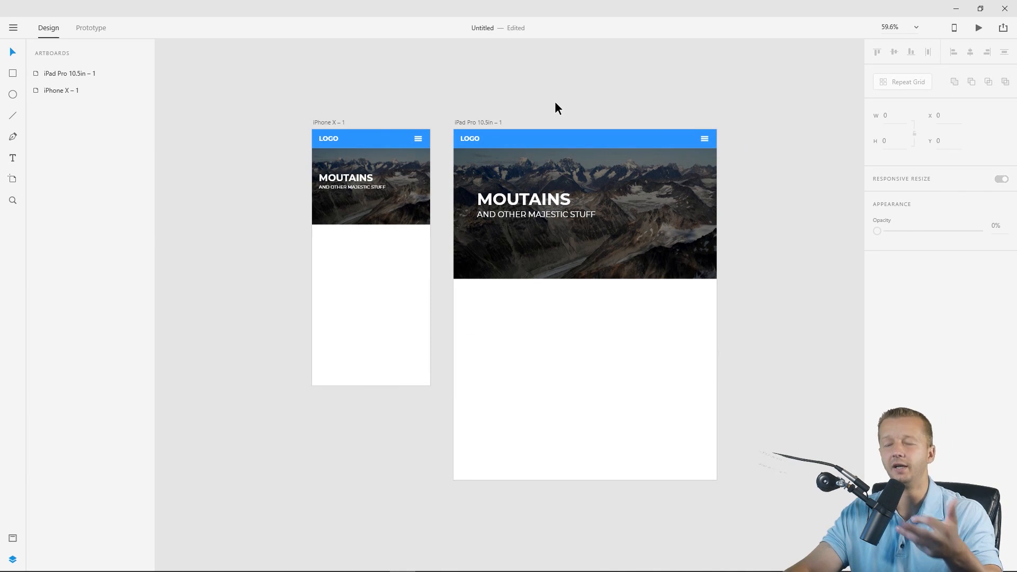
left_click(979, 28)
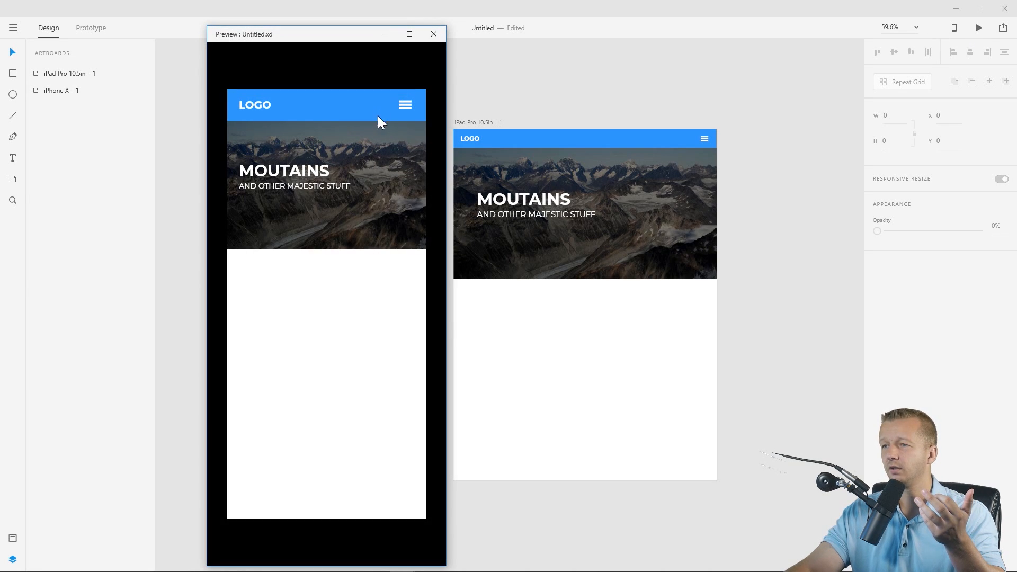
left_click_drag(446, 130, 484, 119)
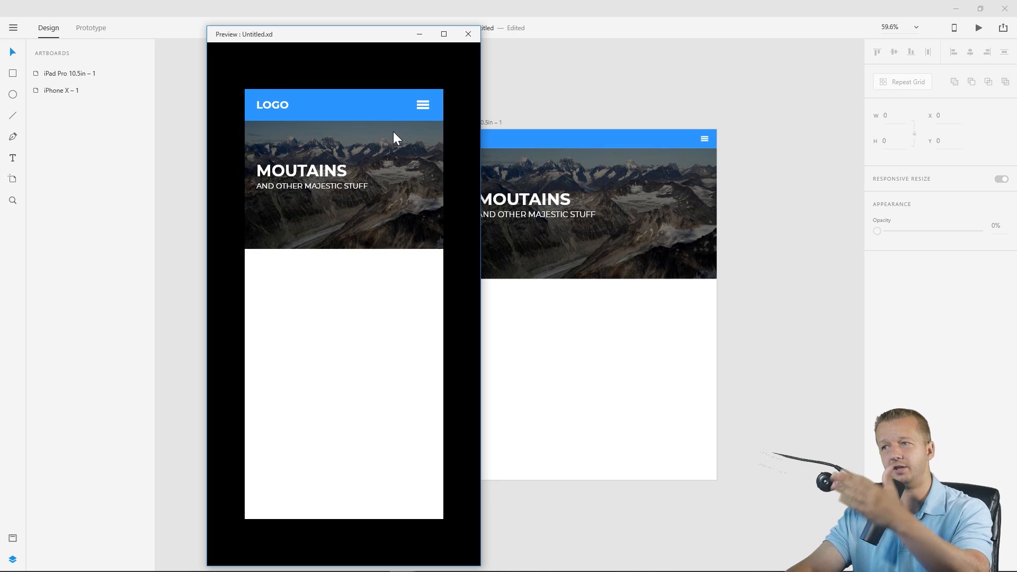
left_click(467, 33)
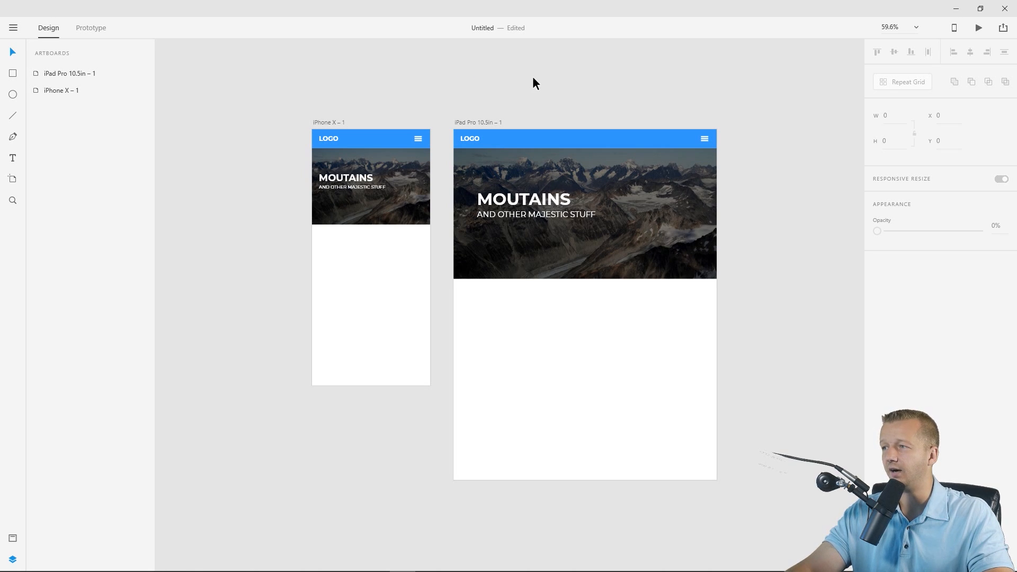
Add a Web 1920 artboard beside the iPad artboard and return to the Select tool
left_click_drag(606, 80, 304, 100)
left_click(13, 179)
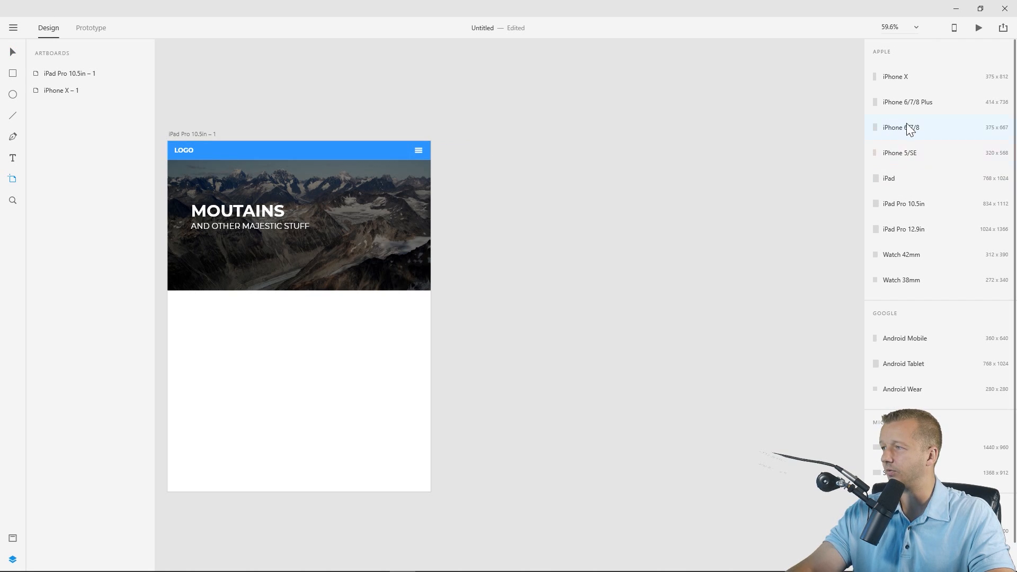
scroll(908, 118, "down", 1)
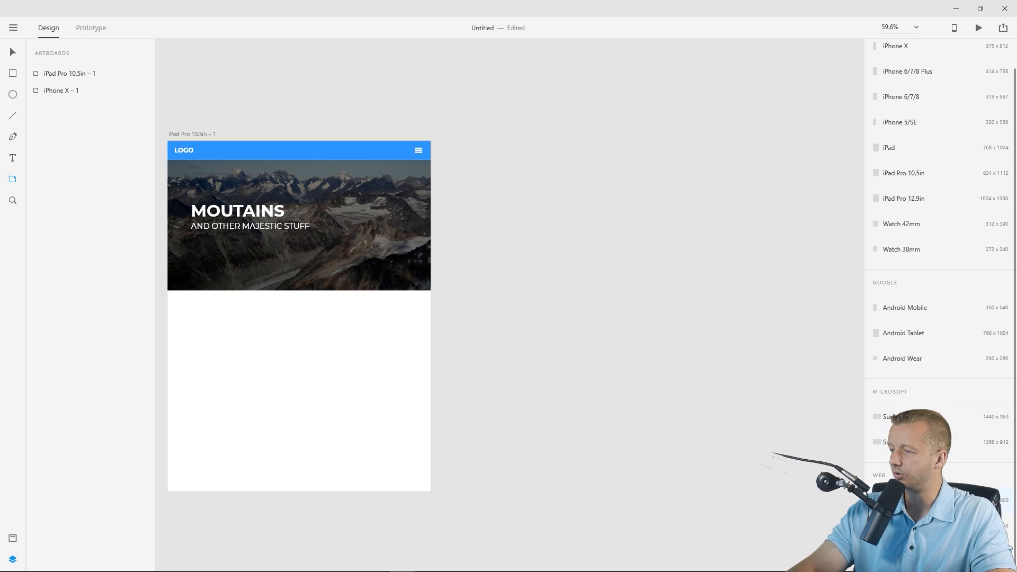
left_click(908, 551)
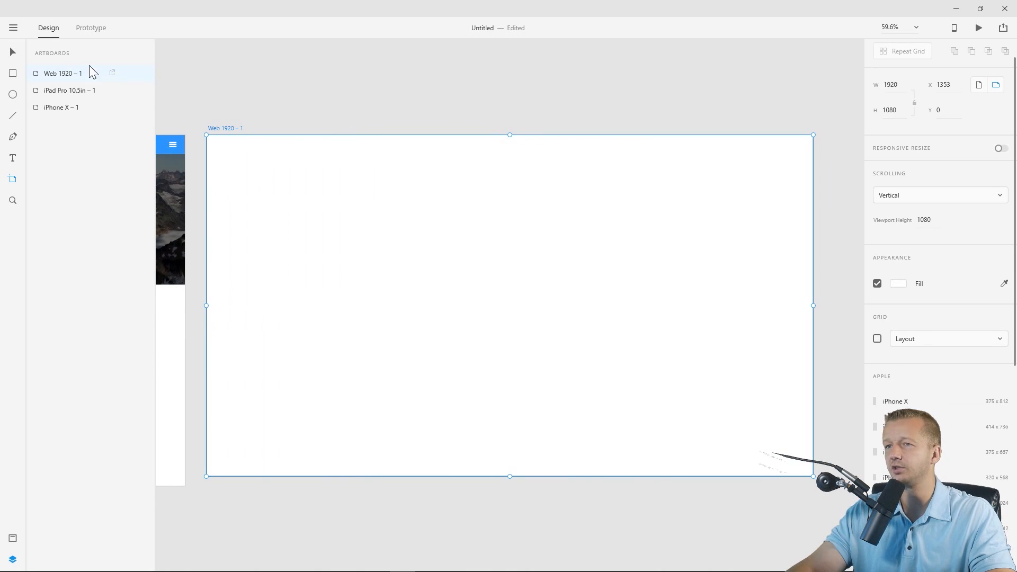
left_click(14, 53)
Copy the iPad header and hero groups to the Web 1920 artboard's upper edge and stretch them across its full width
scroll(249, 97, "down", 3)
left_click_drag(284, 86, 445, 97)
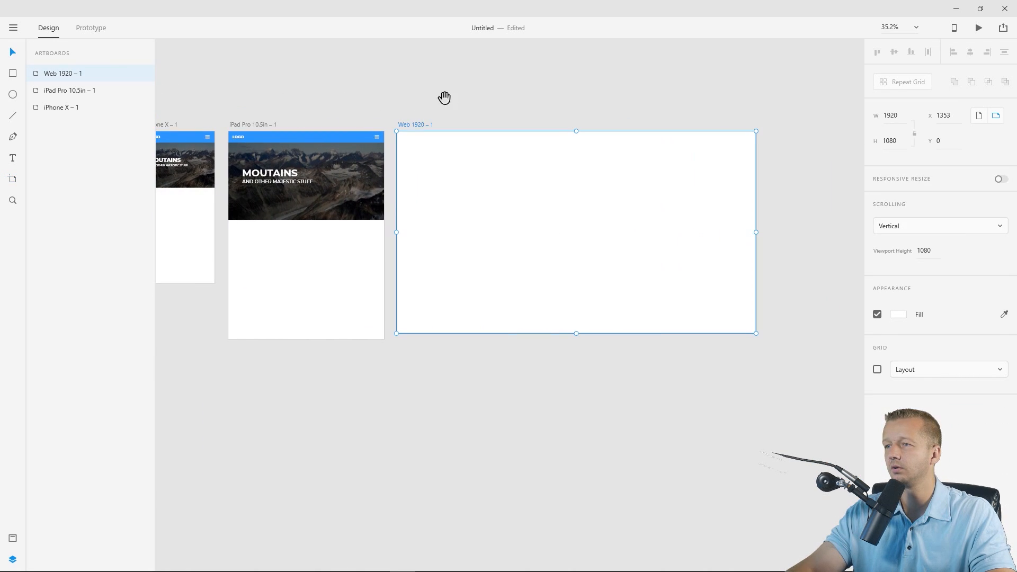
left_click_drag(231, 109, 384, 213)
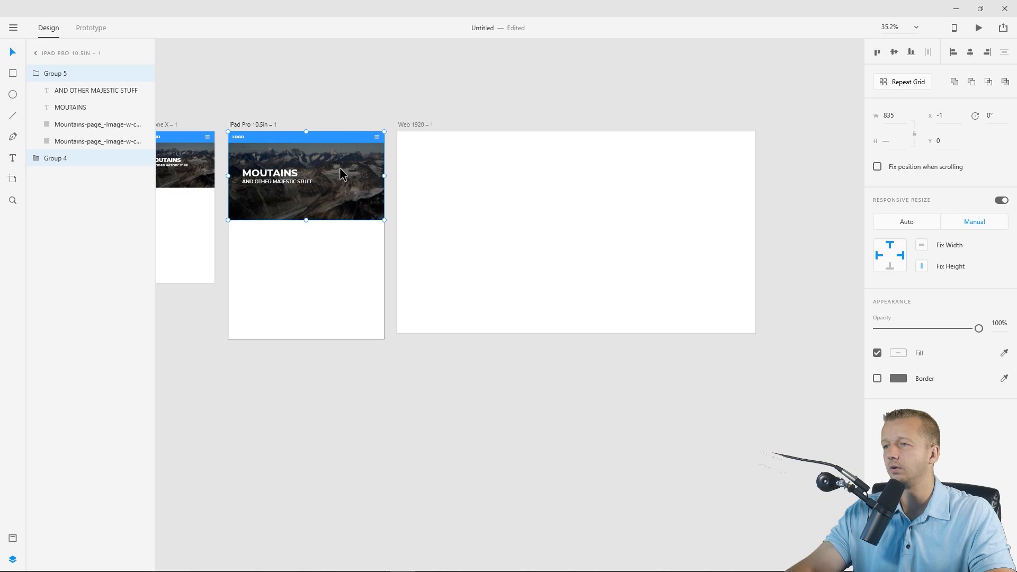
left_click_drag(339, 168, 500, 152)
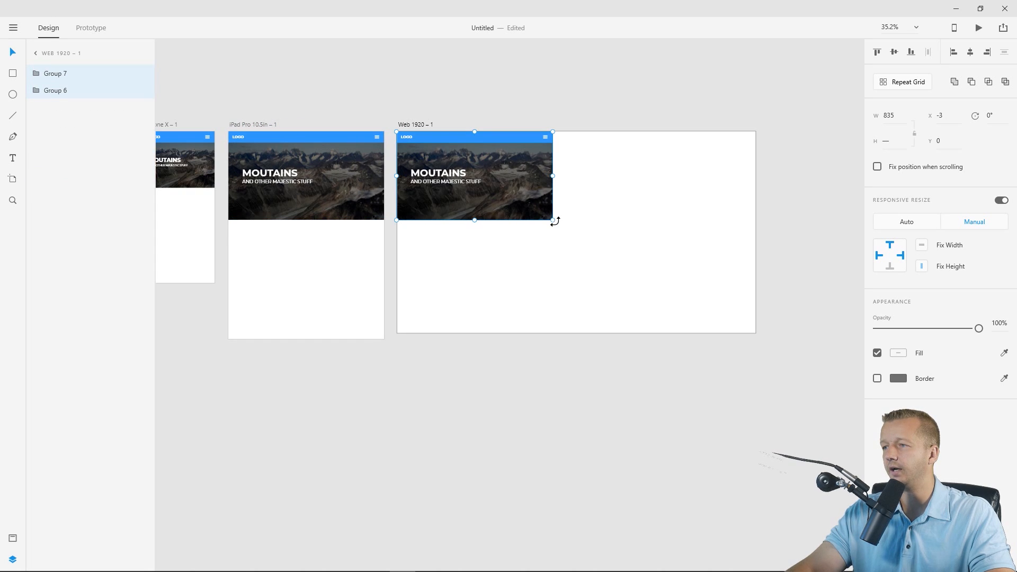
left_click_drag(554, 220, 758, 213)
left_click(653, 98)
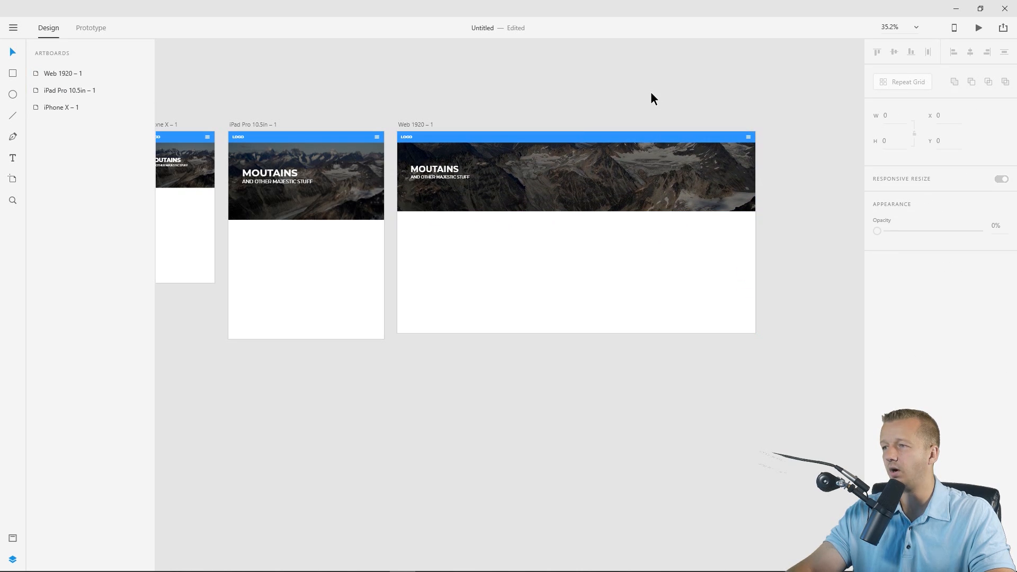
Delete the Web 1920 and iPad Pro 10.5in artboards, keeping only the iPhone X artboard
left_click_drag(334, 84, 407, 98)
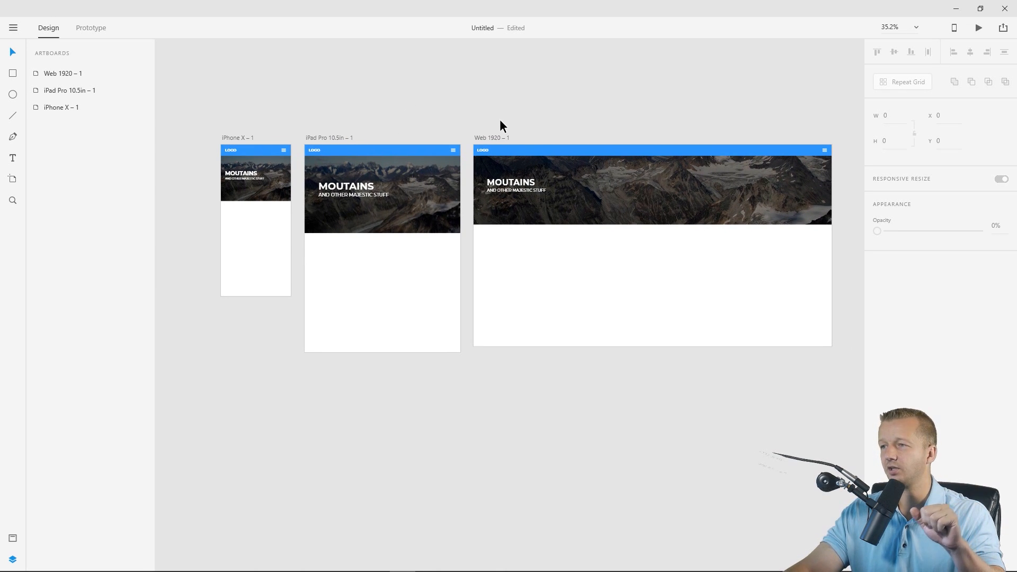
left_click(497, 138)
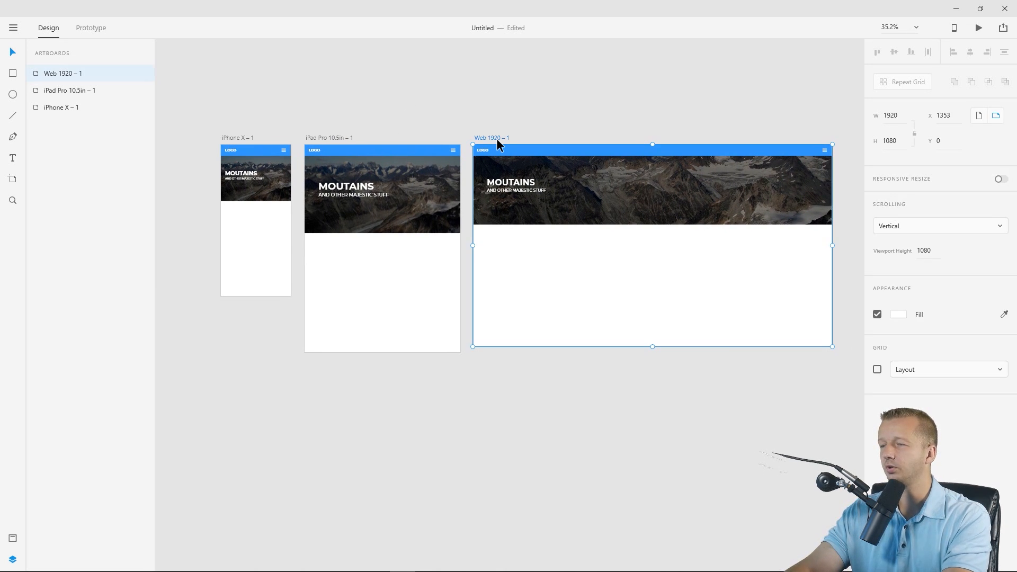
key("Delete")
left_click(339, 139)
key("Delete")
scroll(252, 123, "up", 2)
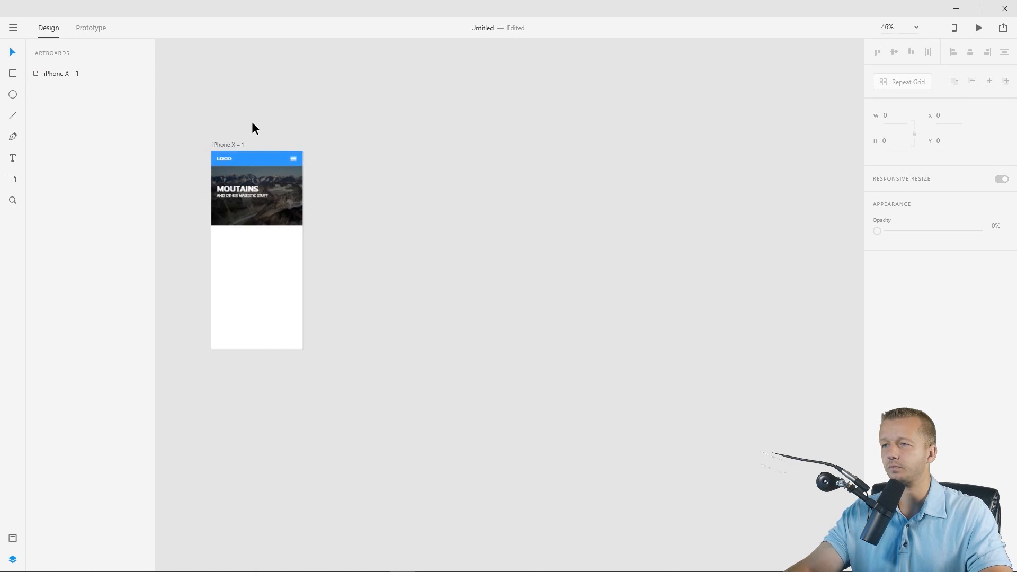
scroll(252, 129, "up", 2)
left_click_drag(334, 134, 450, 87)
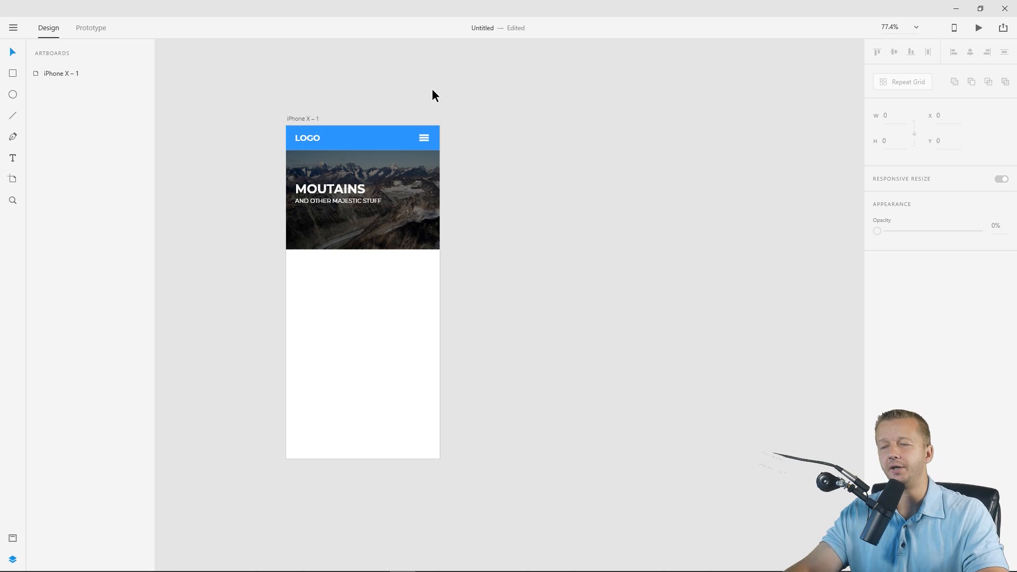
View the Prototype mode and return to Design mode
left_click(308, 119)
left_click(317, 106)
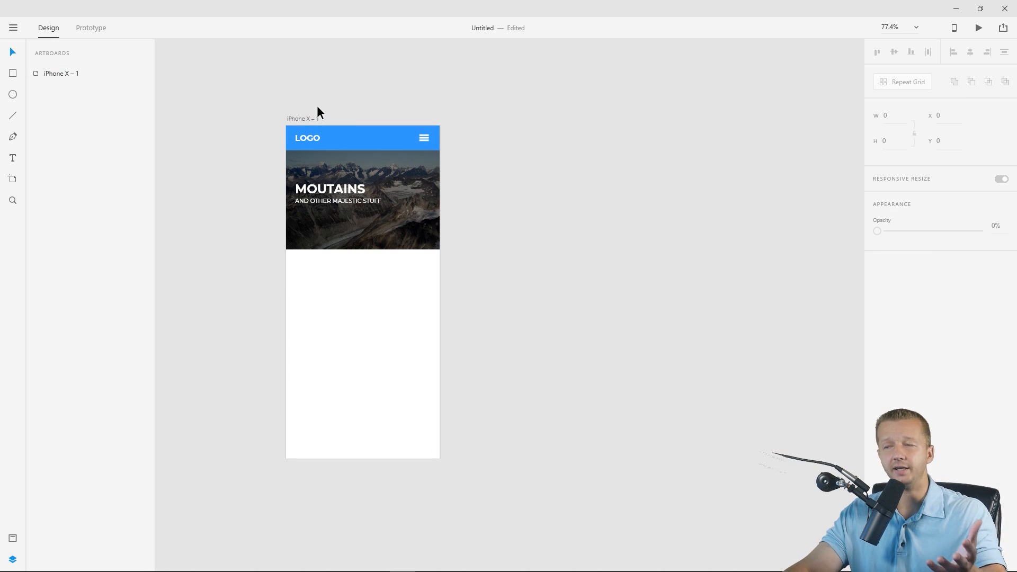
left_click(97, 31)
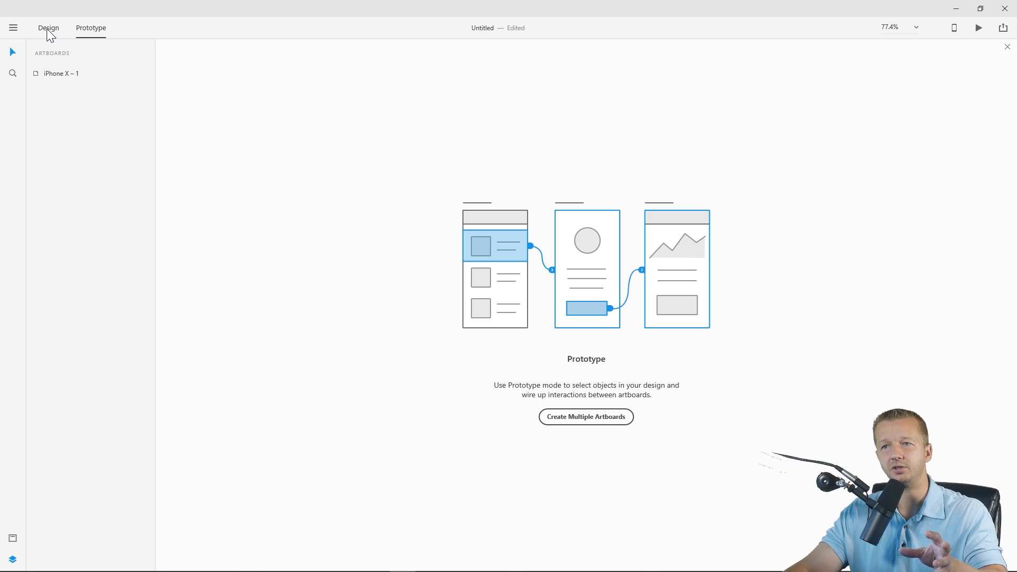
left_click(48, 28)
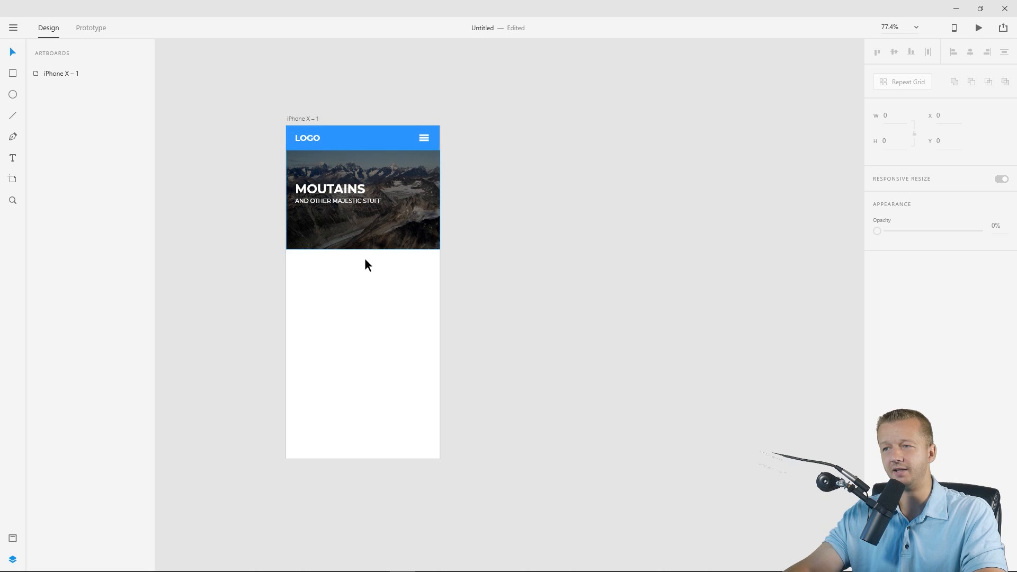
left_click(371, 319)
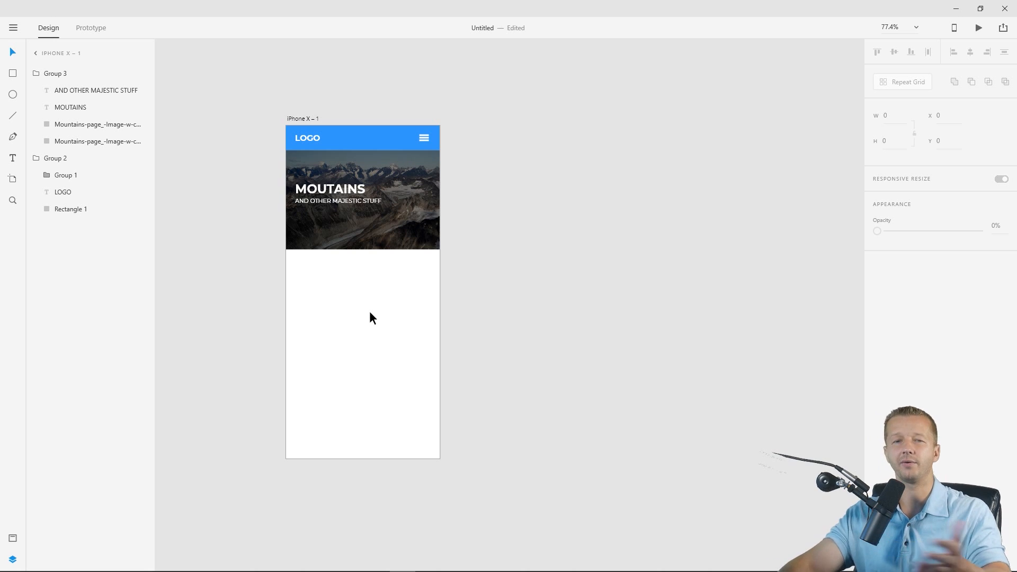
left_click(428, 139)
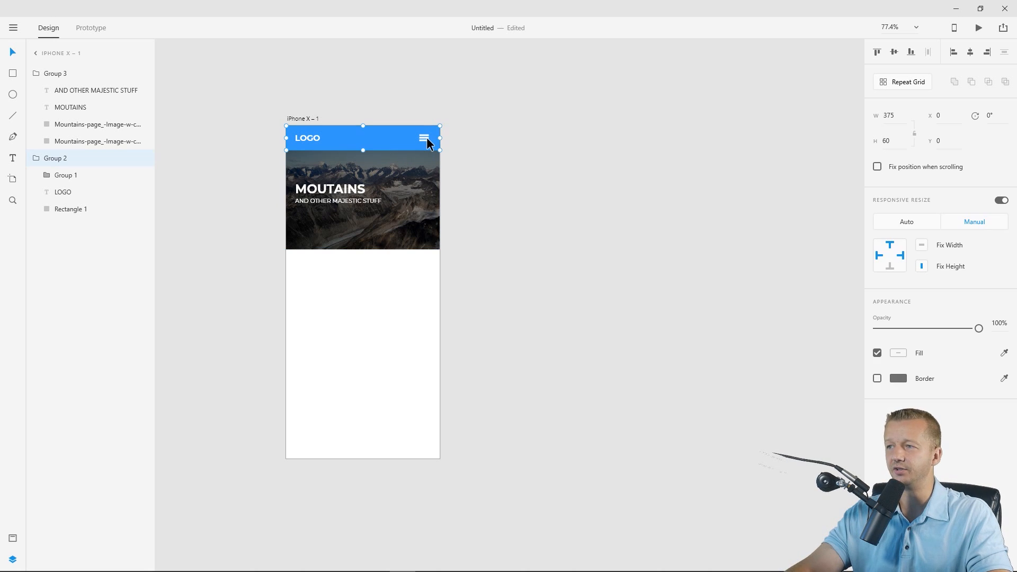
left_click(422, 96)
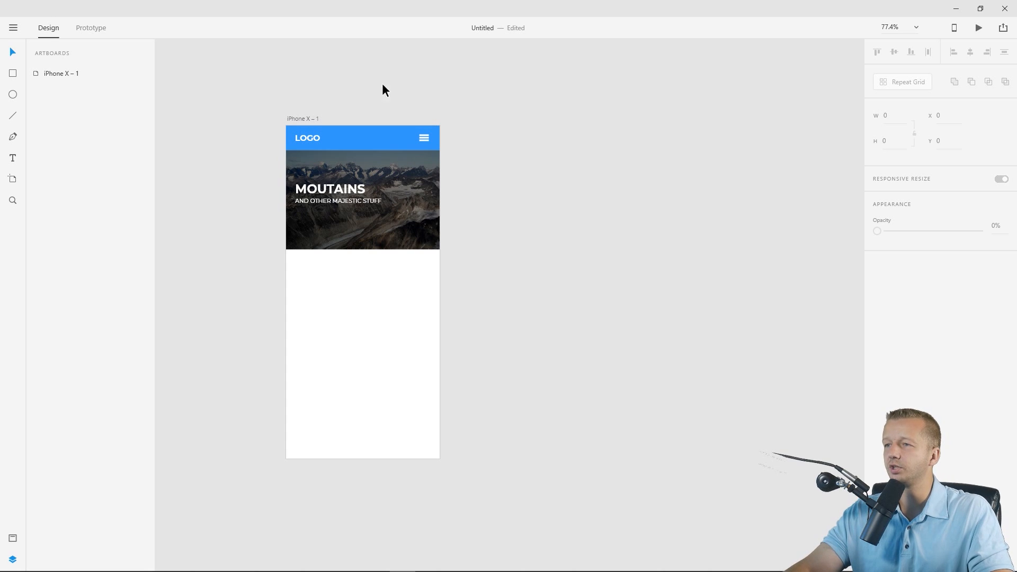
left_click(301, 119)
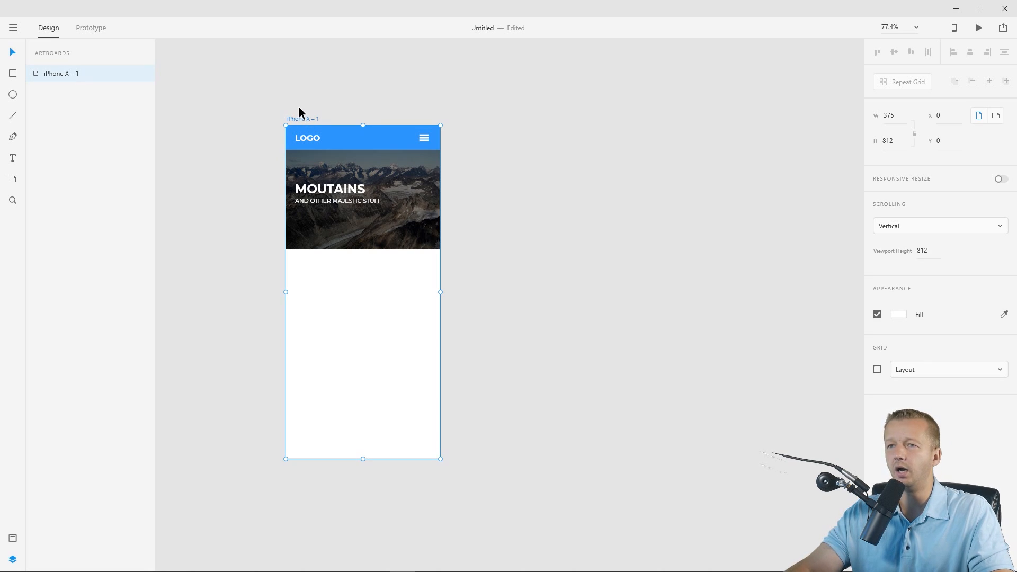
left_click(299, 107)
Cover the whole iPhone X artboard with a 375 × 812 rectangle and remove its border
left_click(13, 74)
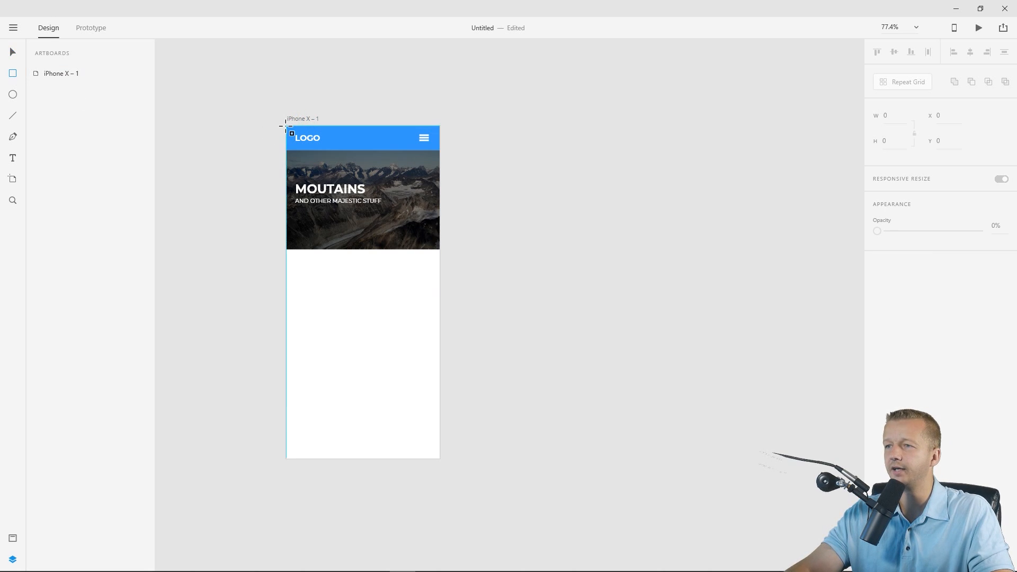
mouse_move(287, 126)
left_mouse_down()
mouse_move(447, 422)
mouse_move(443, 460)
left_mouse_up()
left_click(878, 361)
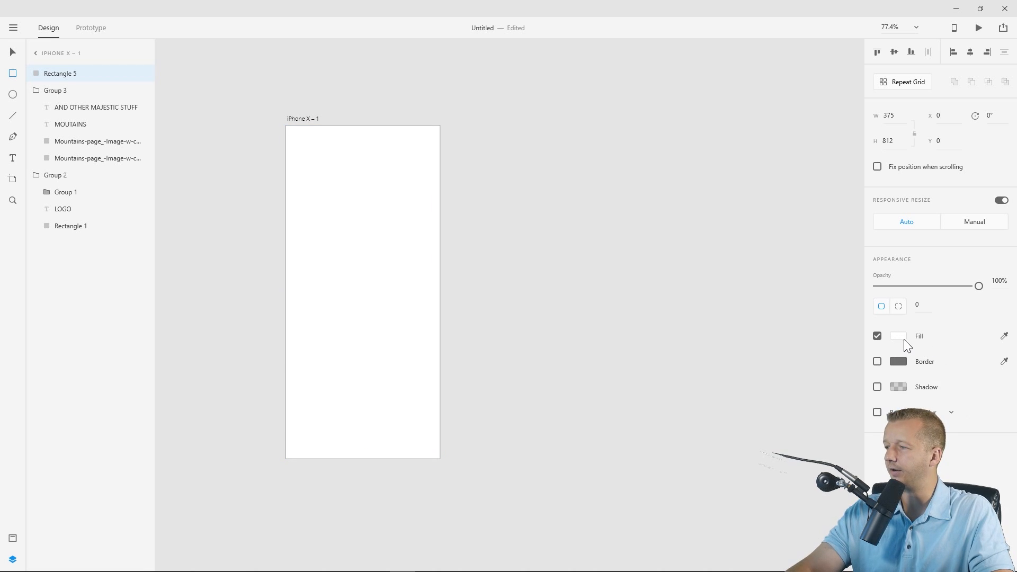
Fill the covering rectangle with black #000000 at 58% fill opacity to make a dark overlay
left_click(904, 338)
left_click_drag(778, 342, 705, 387)
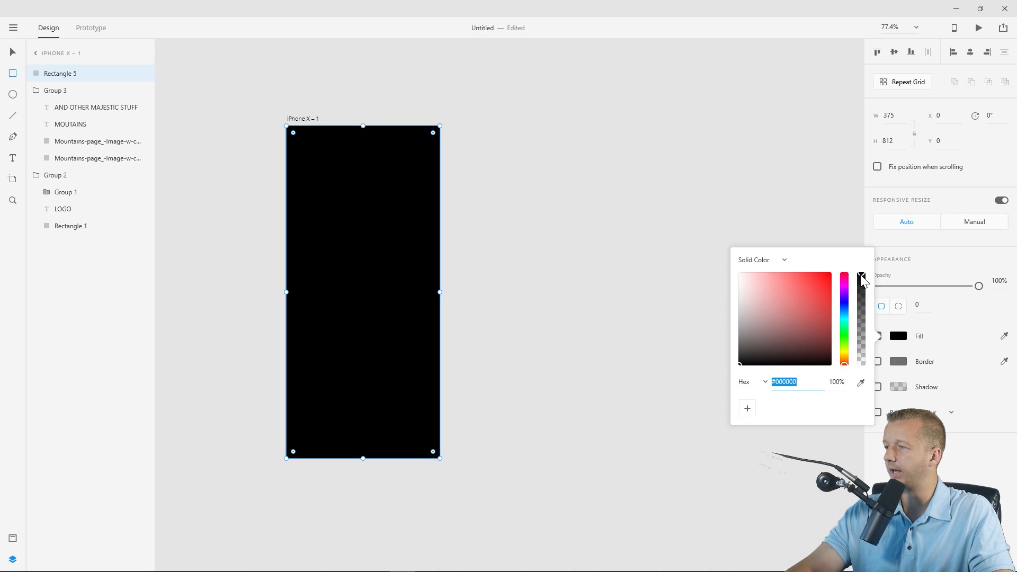
left_click_drag(862, 289, 859, 311)
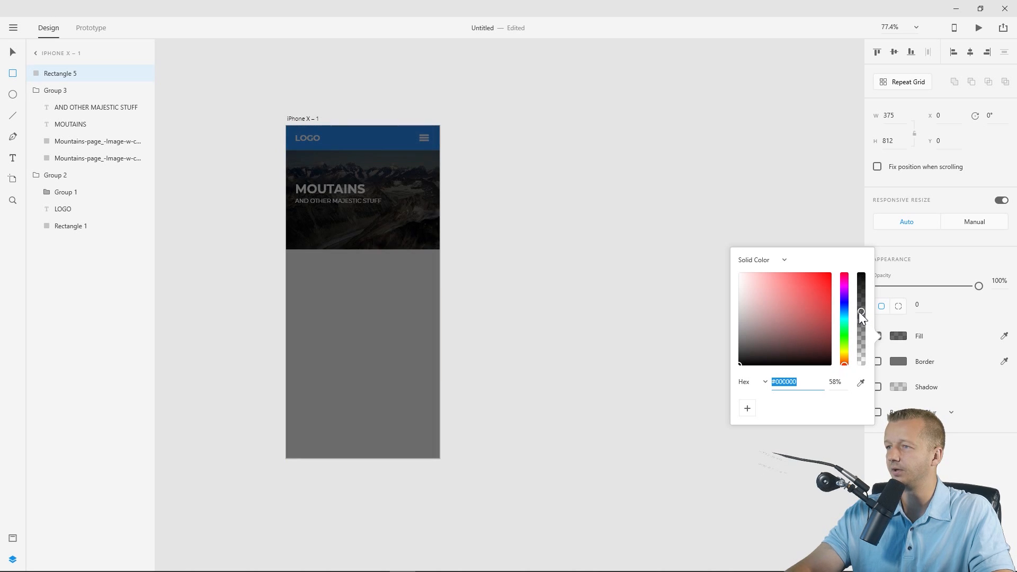
left_click(13, 55)
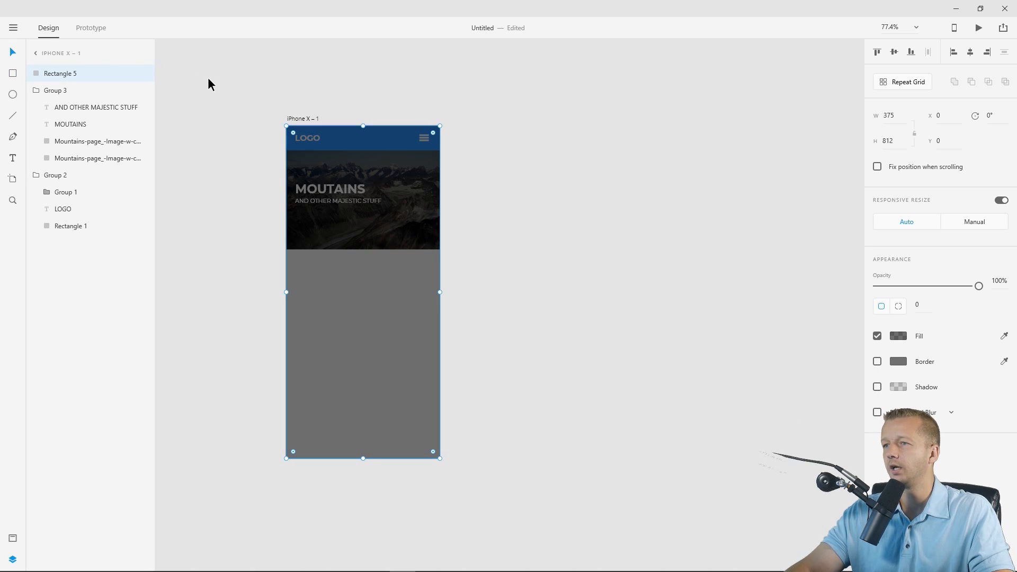
left_click(267, 129)
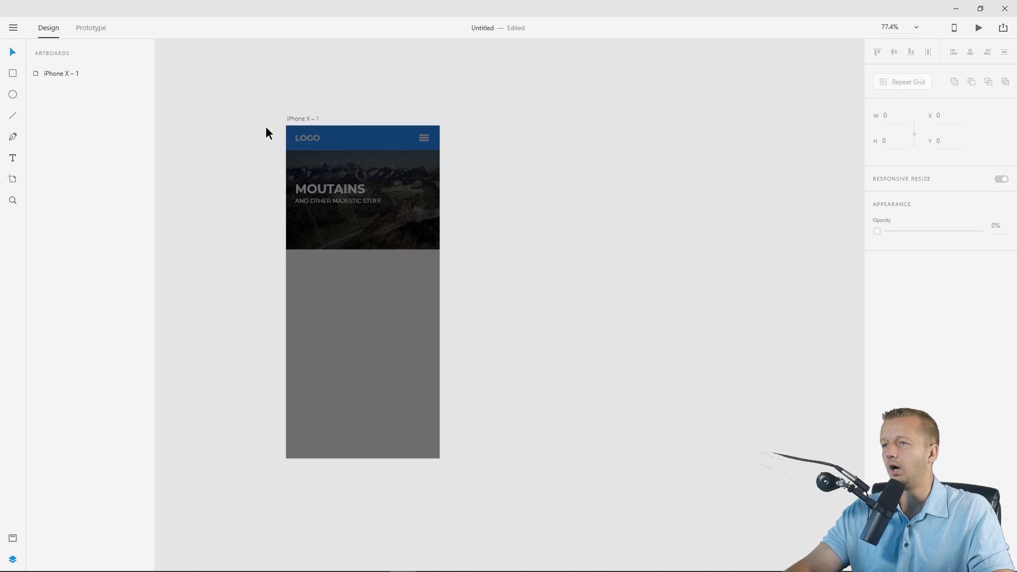
Draw a 46 × 46 white circle centred over the header's menu icon and remove its border
left_click(12, 95)
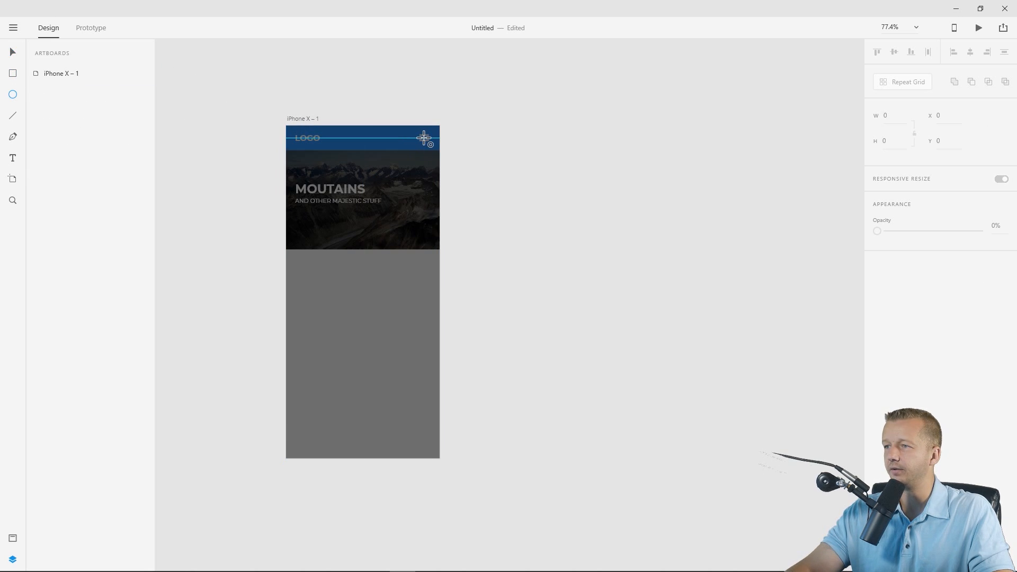
left_click_drag(424, 137, 433, 148)
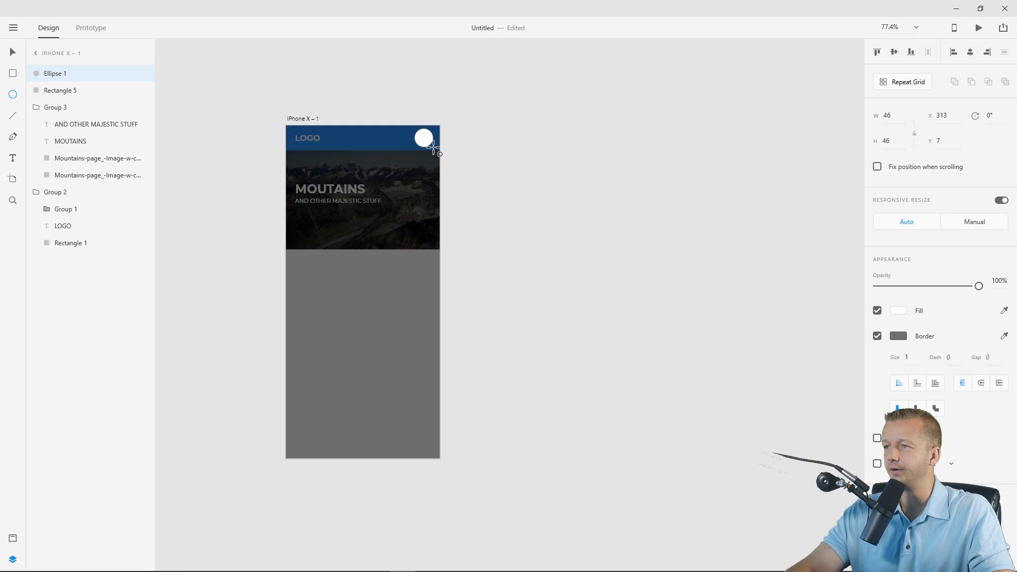
left_click(878, 337)
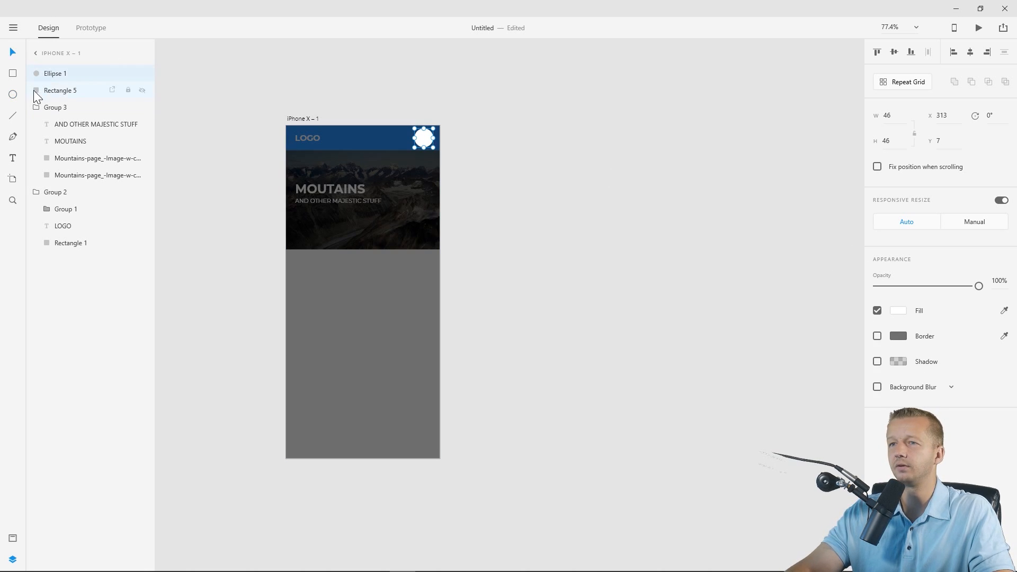
Move the menu icon group out of the header group to the top of the layer stack
left_click(61, 245)
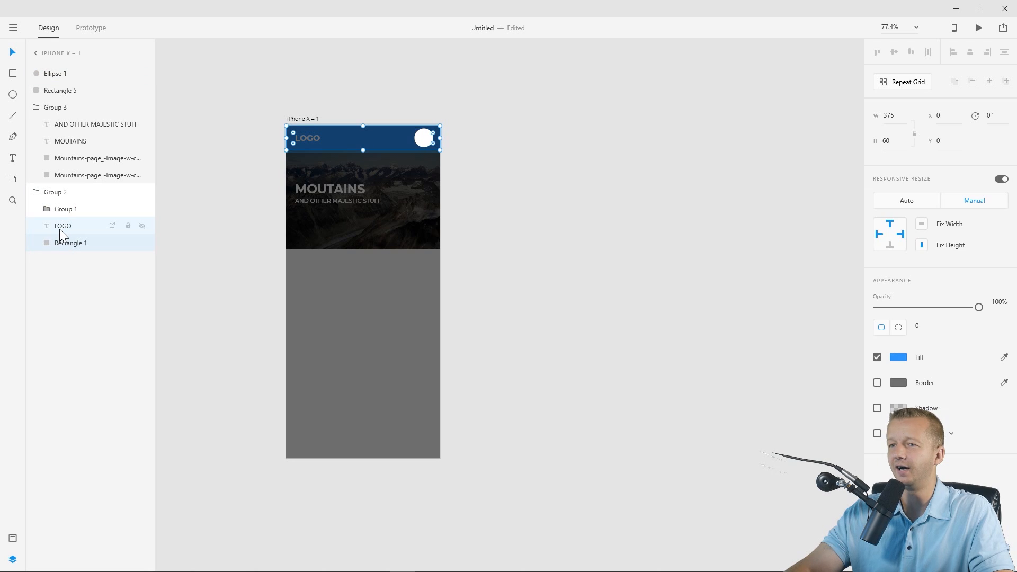
left_click(60, 211)
left_click_drag(58, 212, 56, 70)
left_click(379, 84)
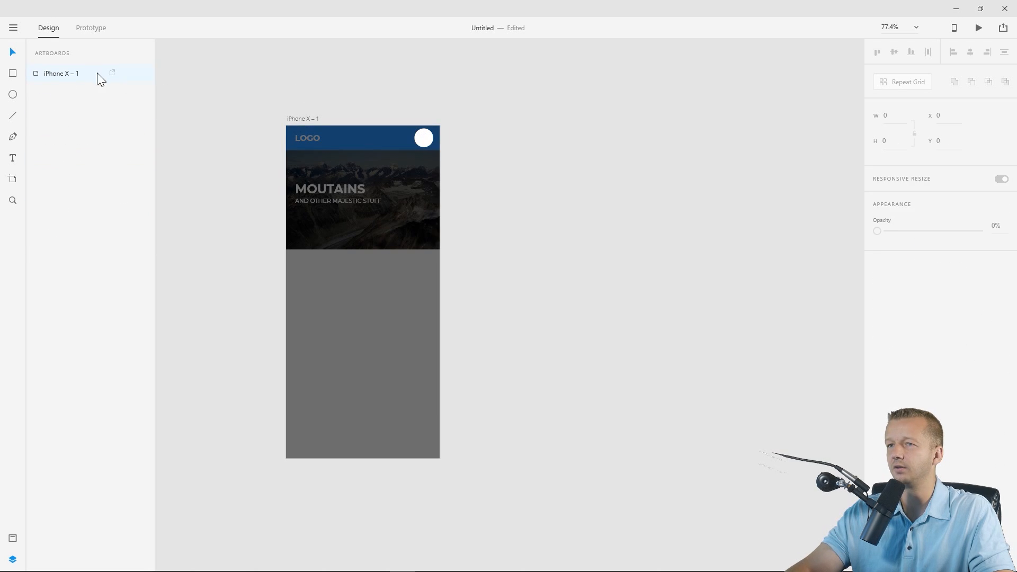
Change the fill of the menu icon group on the white circle to black
left_click(51, 75)
left_click(424, 139)
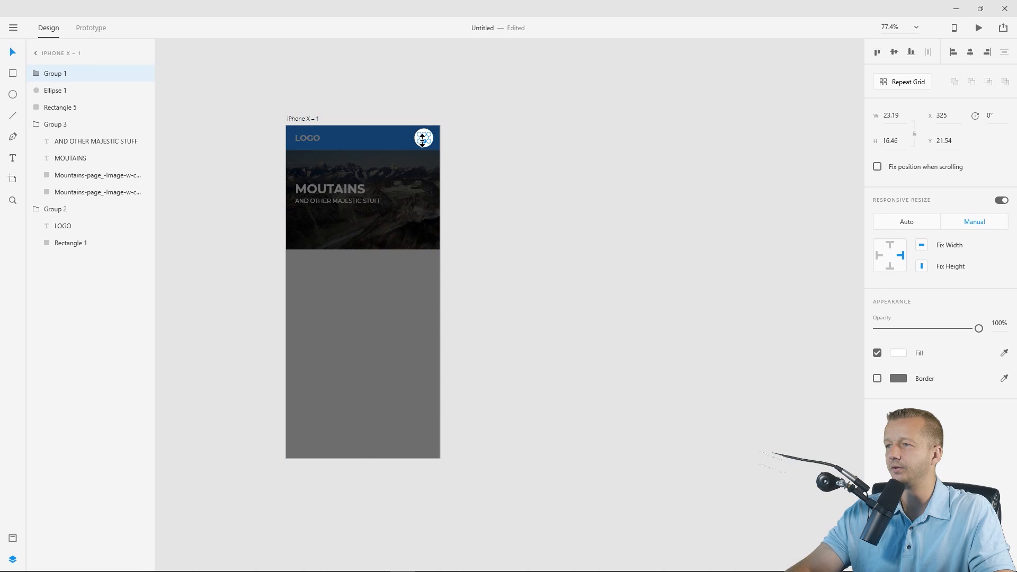
left_click(895, 354)
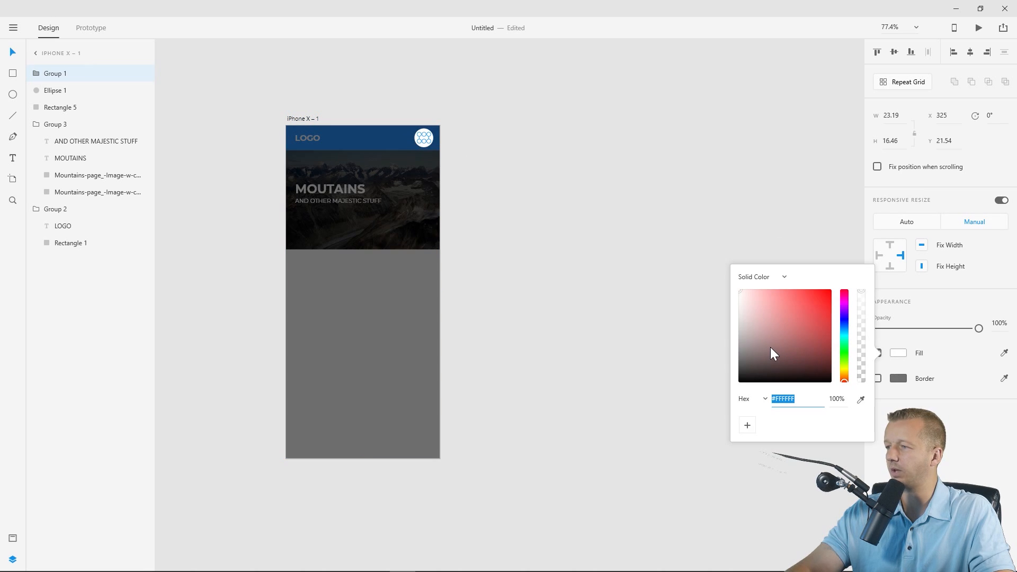
type("0")
key("Return")
left_click(507, 90)
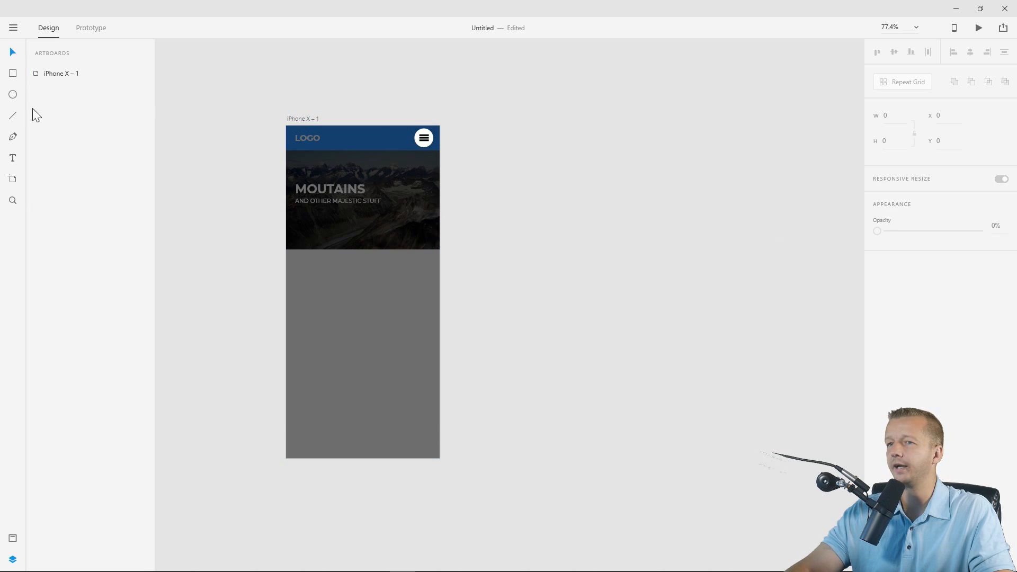
Add the two-line text "This is / our menu" over the hero image, below the menu circle
left_click(379, 166)
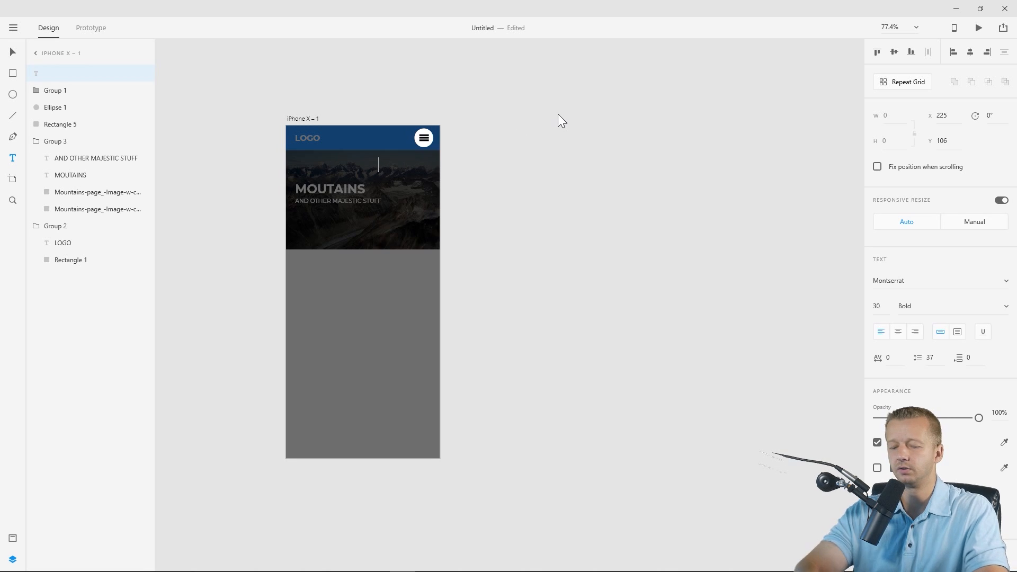
type("tHIS")
key("BackSpace")
key("BackSpace")
key("BackSpace")
key("BackSpace")
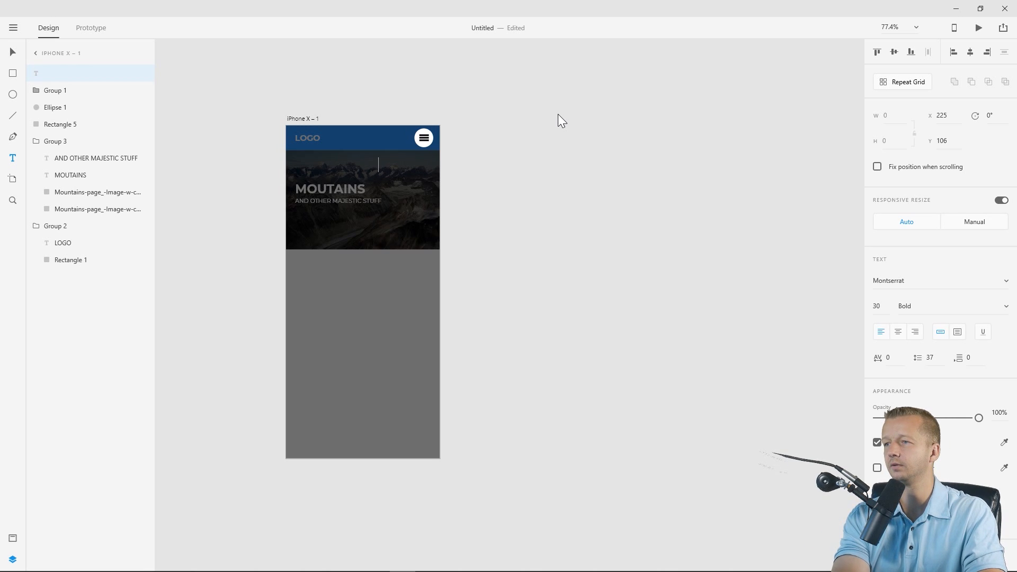
type("This is")
key("Return")
type("our menu")
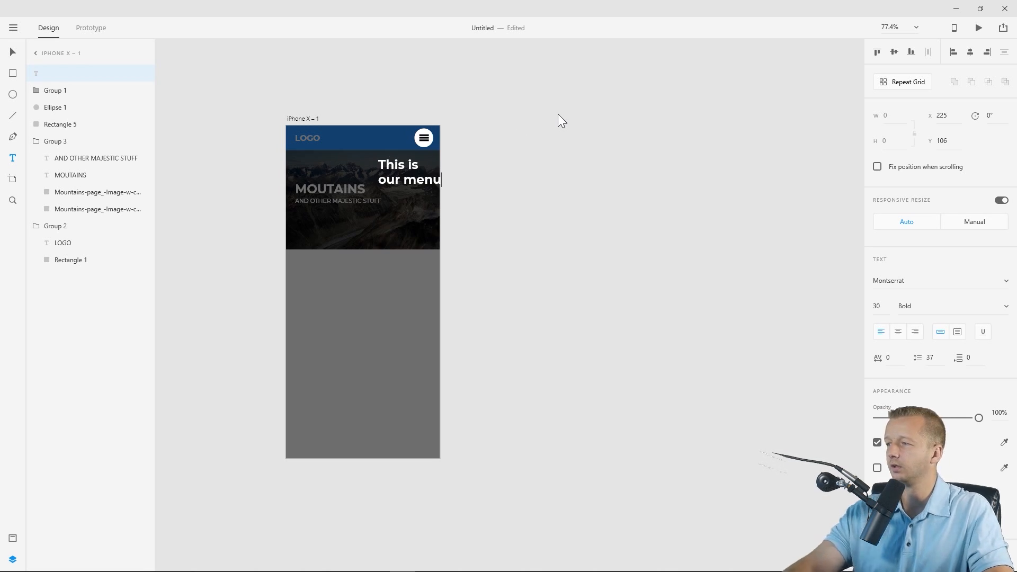
Right-align the "This is our menu" text at font size 20 and position it just beneath the menu circle
key("ctrl+a")
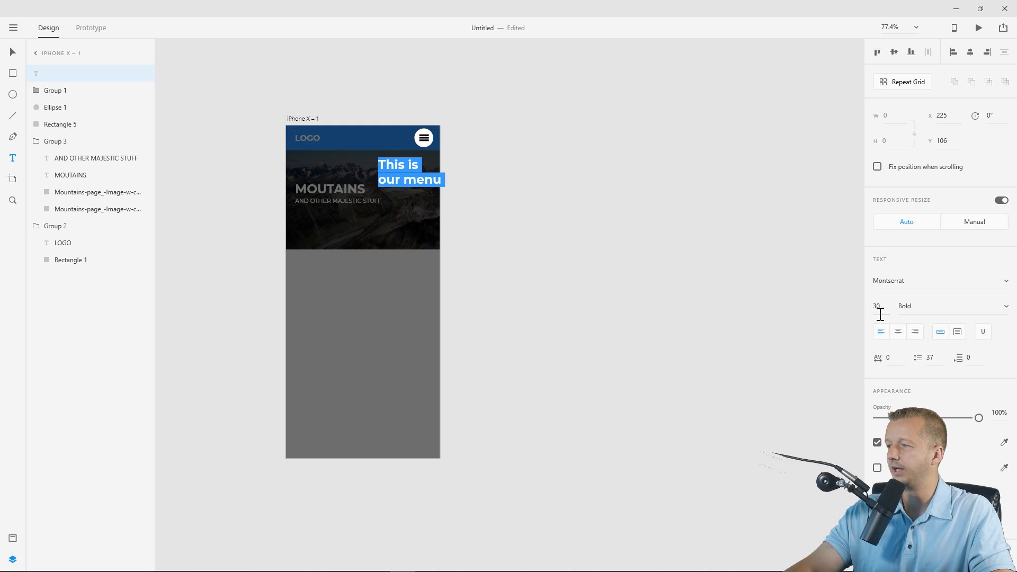
left_click(915, 331)
key("Escape")
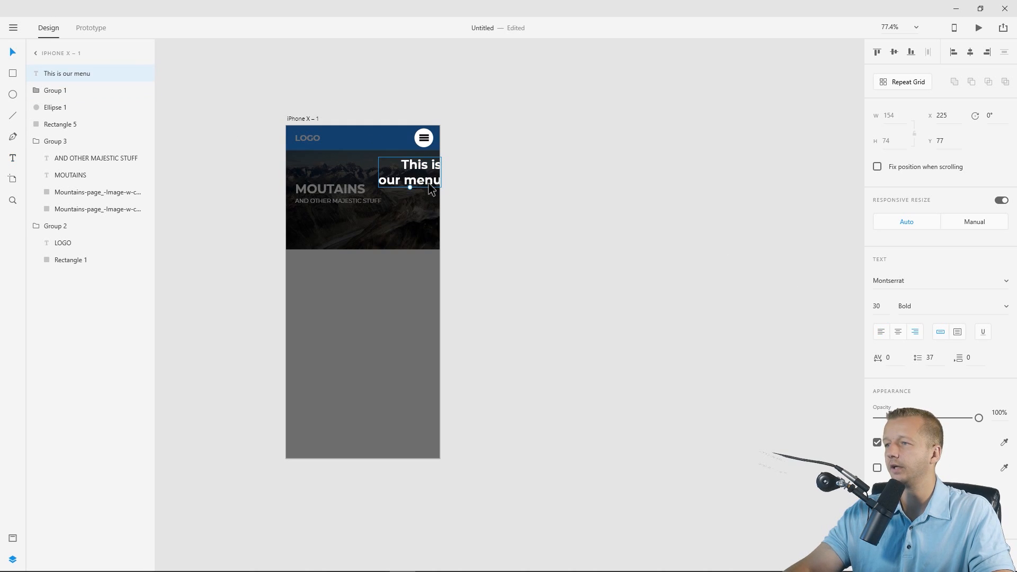
left_click_drag(885, 311, 885, 342)
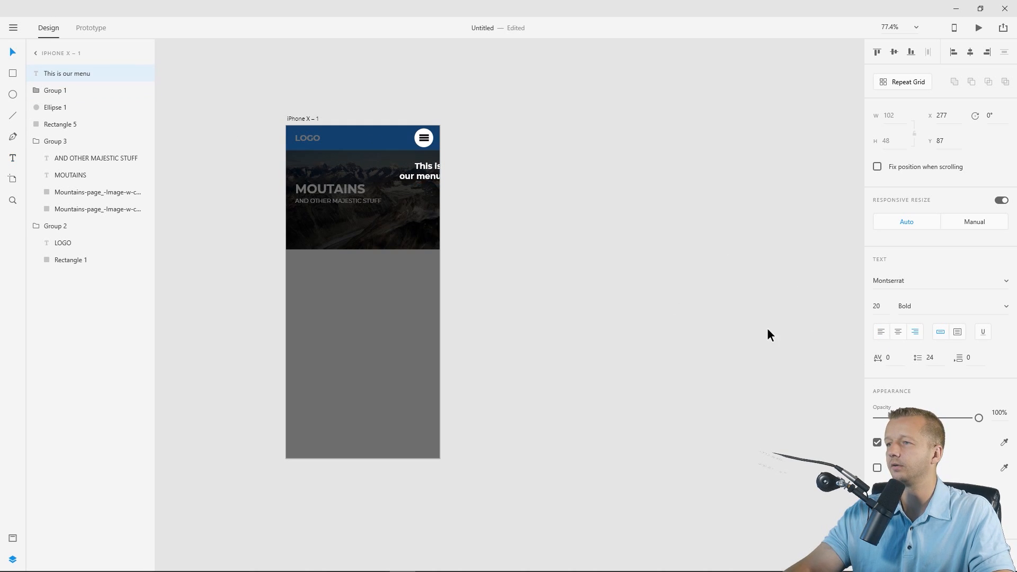
left_click_drag(430, 177, 422, 170)
left_click(565, 100)
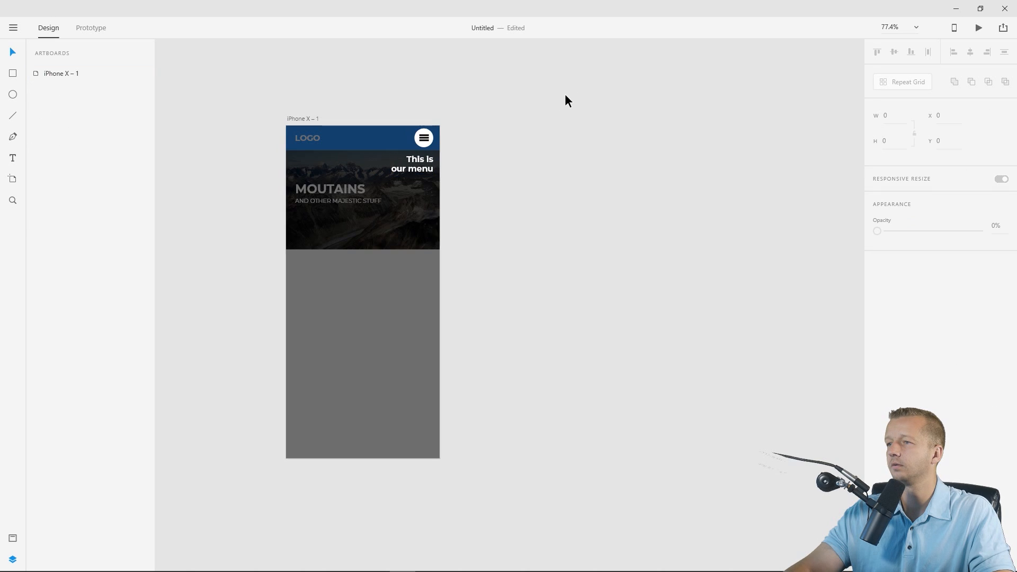
Duplicate the iPhone X artboard beside the original
left_click(306, 120)
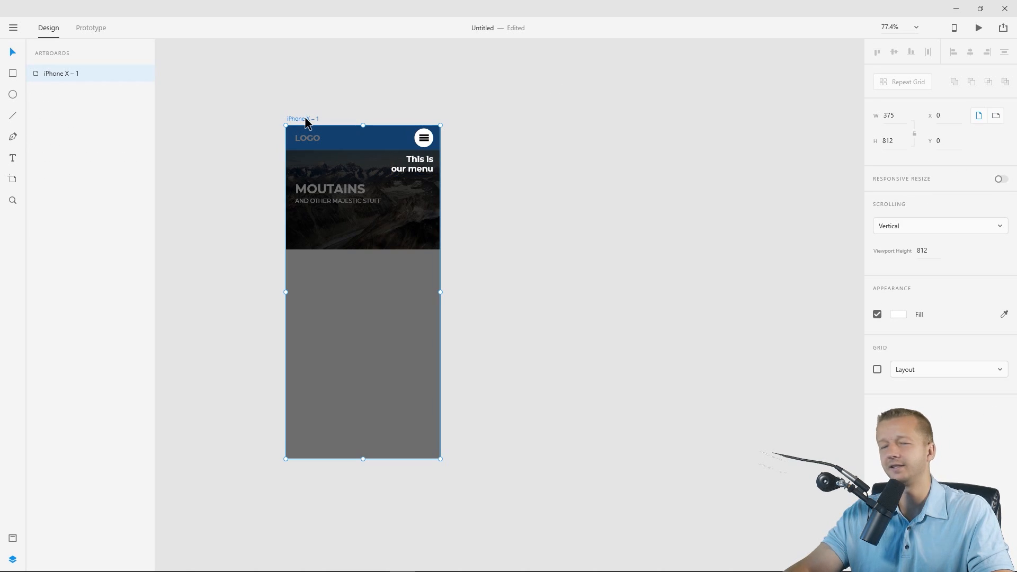
key("ctrl+d")
left_click(503, 94)
left_click_drag(503, 95, 409, 110)
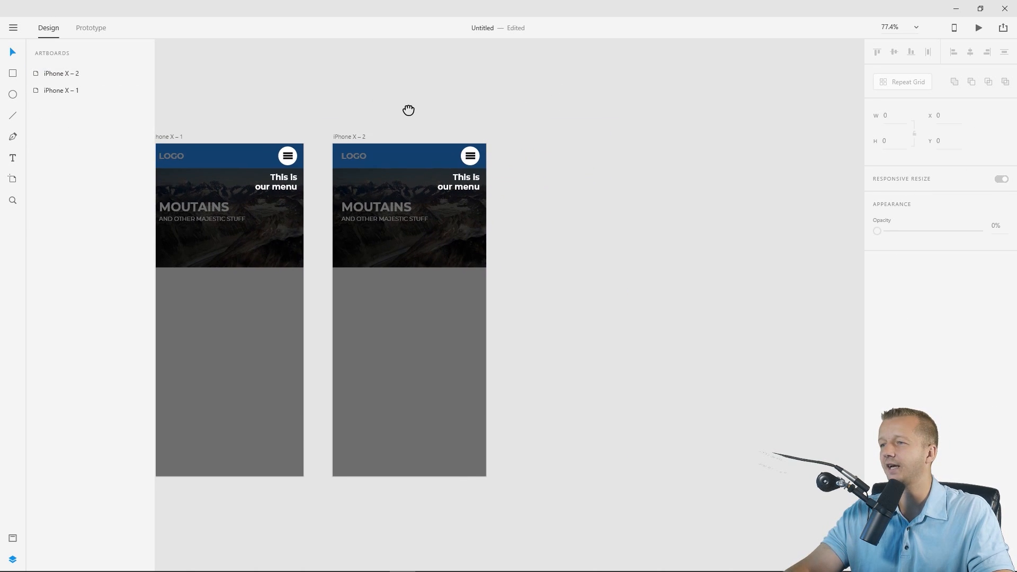
Delete the white circle behind the menu icon on the second artboard and change the icon group's fill to white
left_click(469, 164)
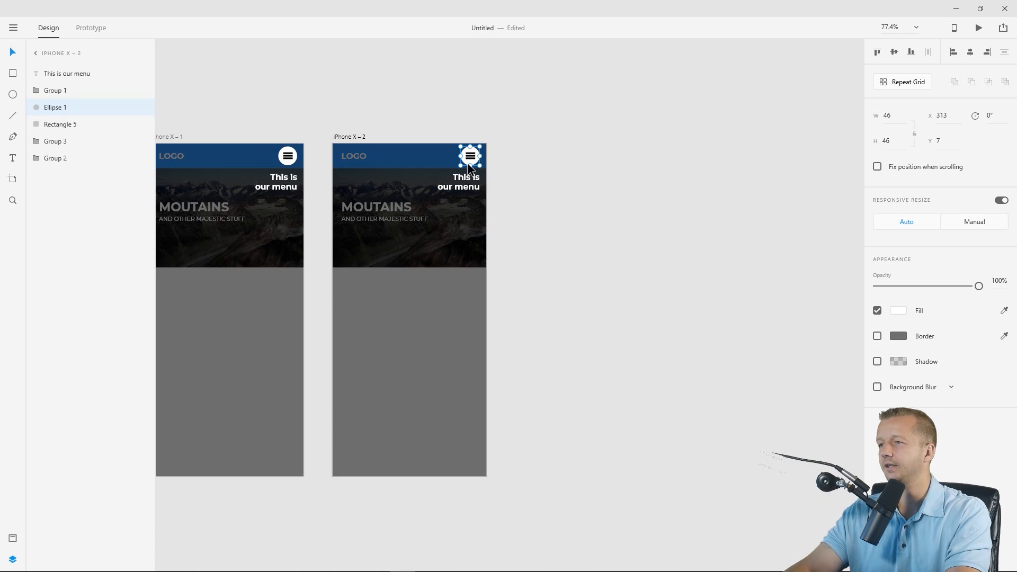
key("Delete")
left_click(471, 158)
left_click(898, 353)
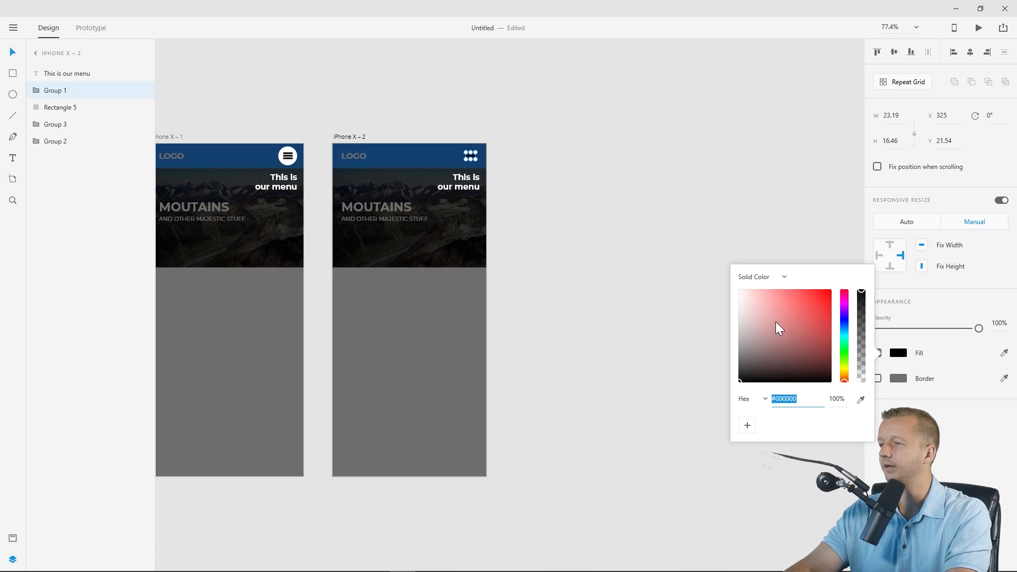
left_click_drag(776, 322, 697, 251)
left_click(587, 142)
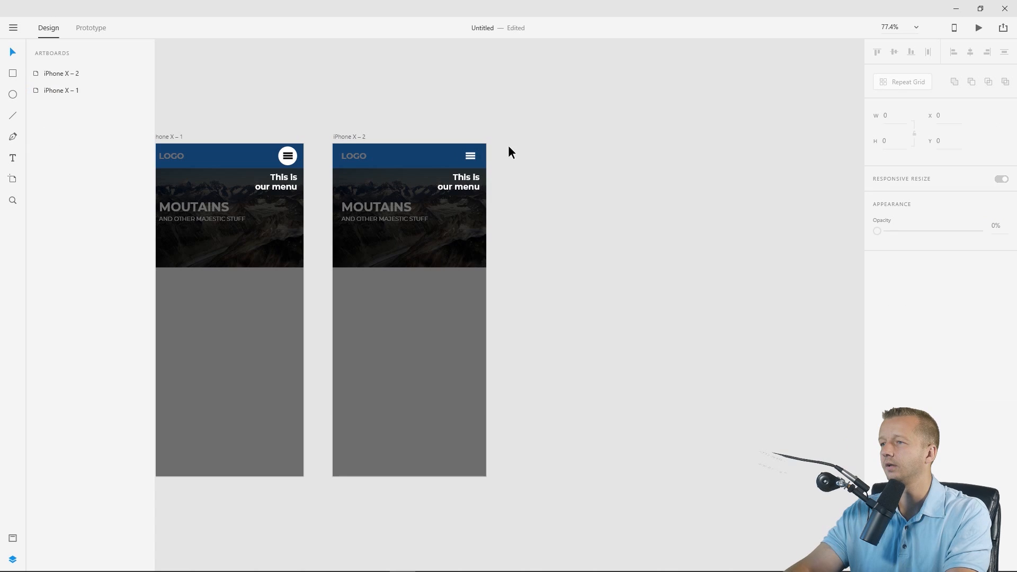
Move the second artboard's menu icon group into the header group, beneath the dark overlay
left_click(470, 156)
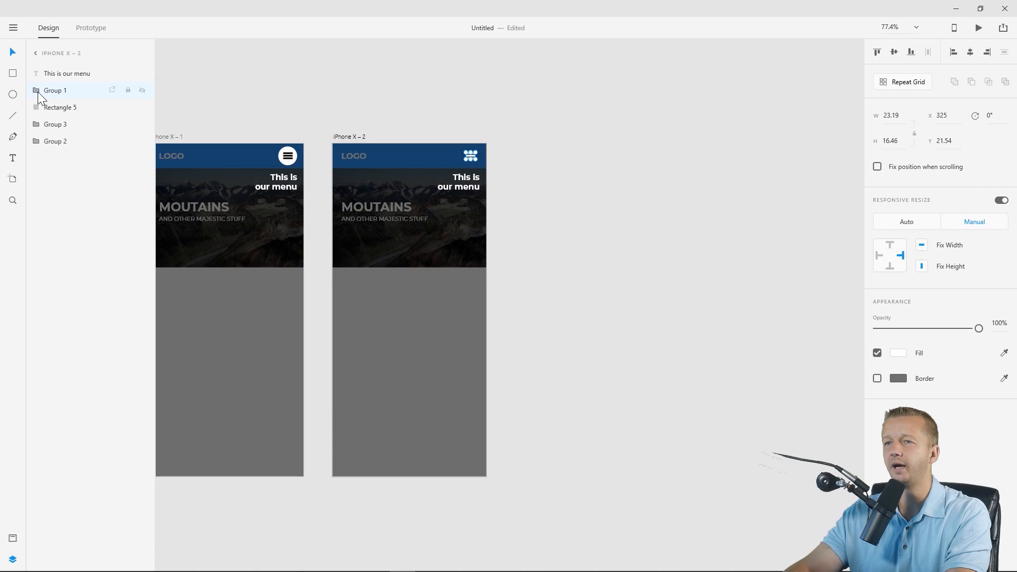
left_click_drag(37, 91, 47, 141)
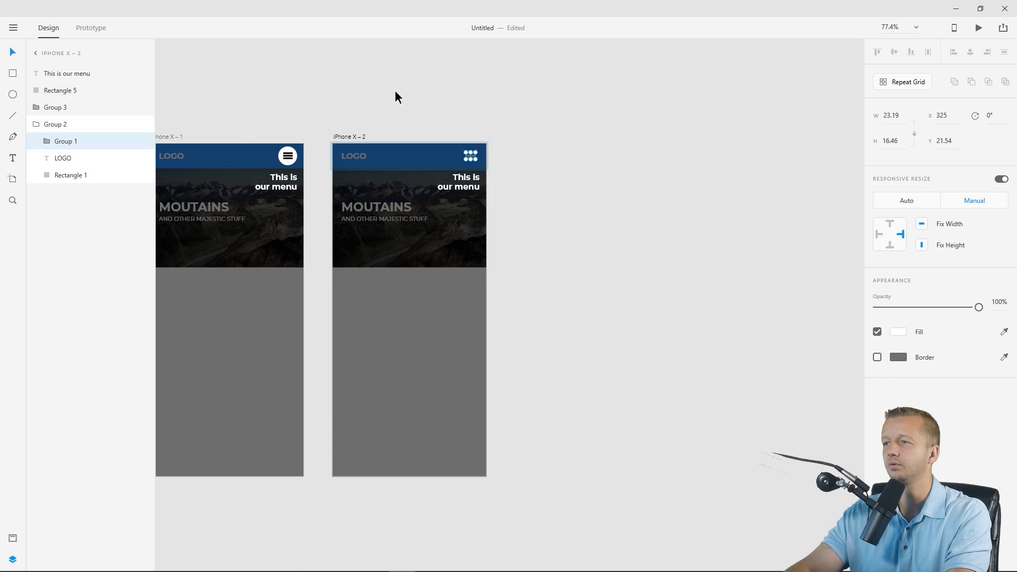
left_click(396, 105)
Move the "This is our menu" text beneath the LOGO on the second artboard and left-align it
left_click(465, 185)
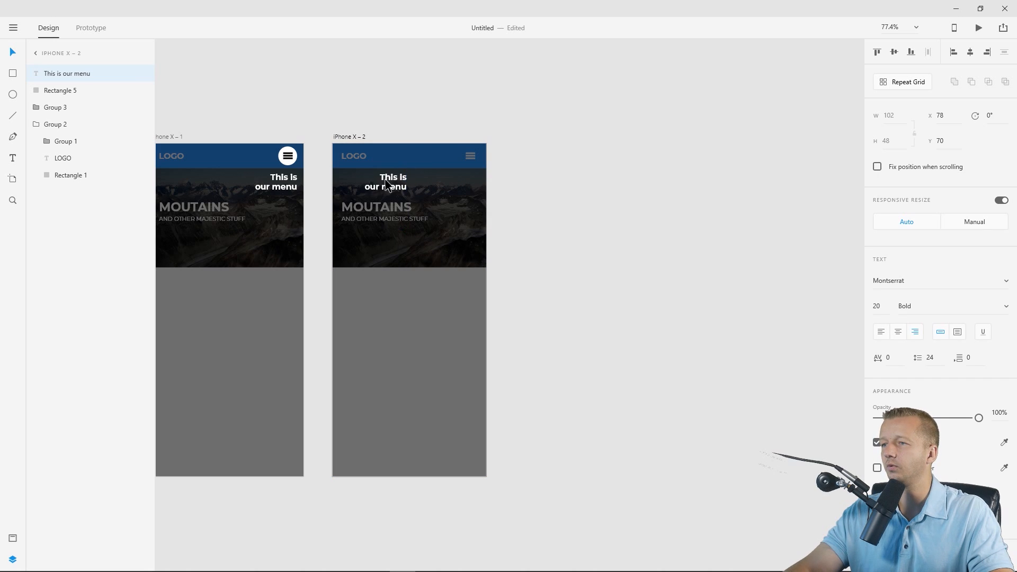
left_click_drag(465, 186, 369, 183)
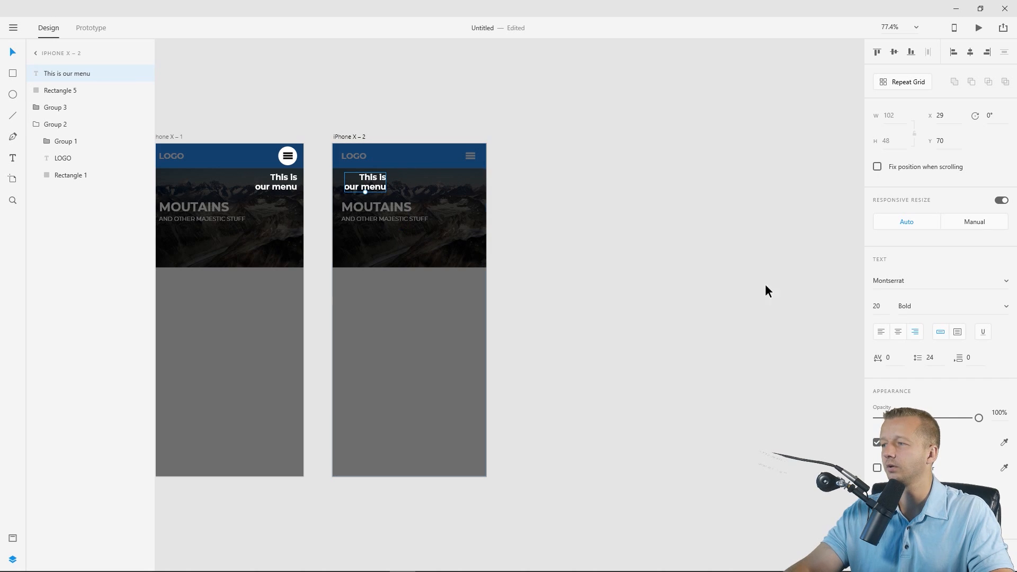
left_click(881, 333)
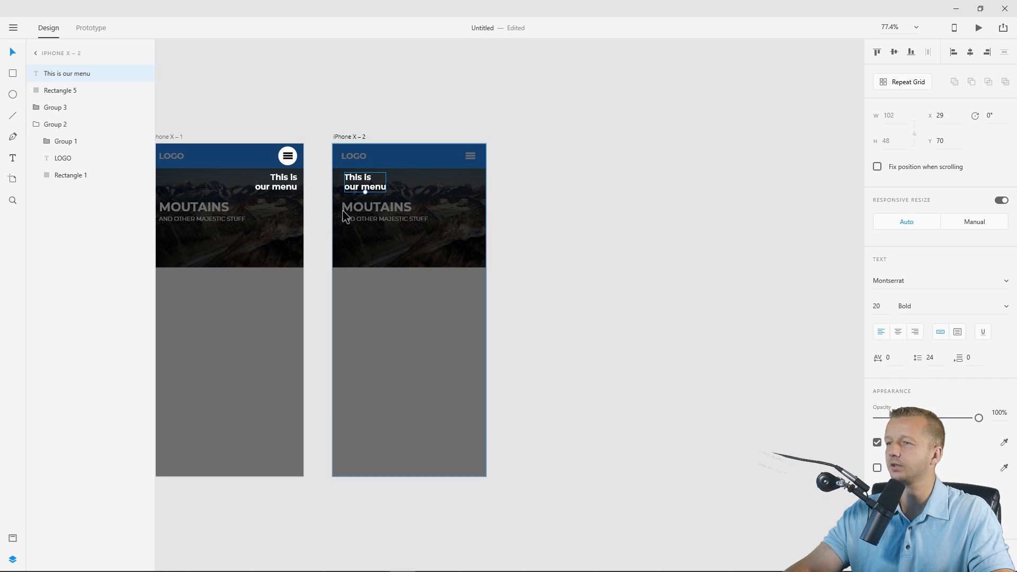
Change the second artboard's callout text to "This is / our logo" on two lines
double_click(350, 182)
type("This is")
key("Return")
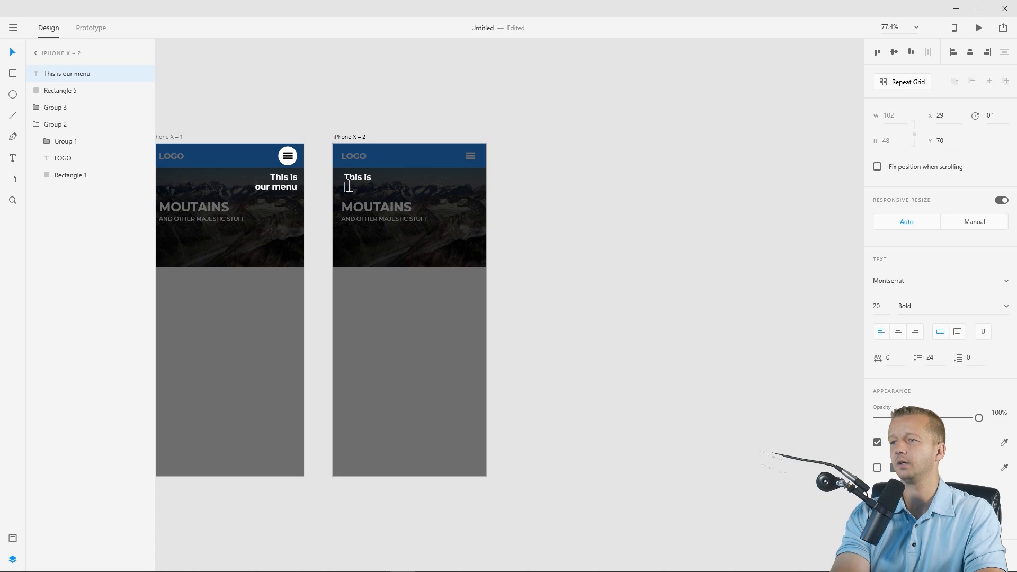
type("our logo")
key("Escape")
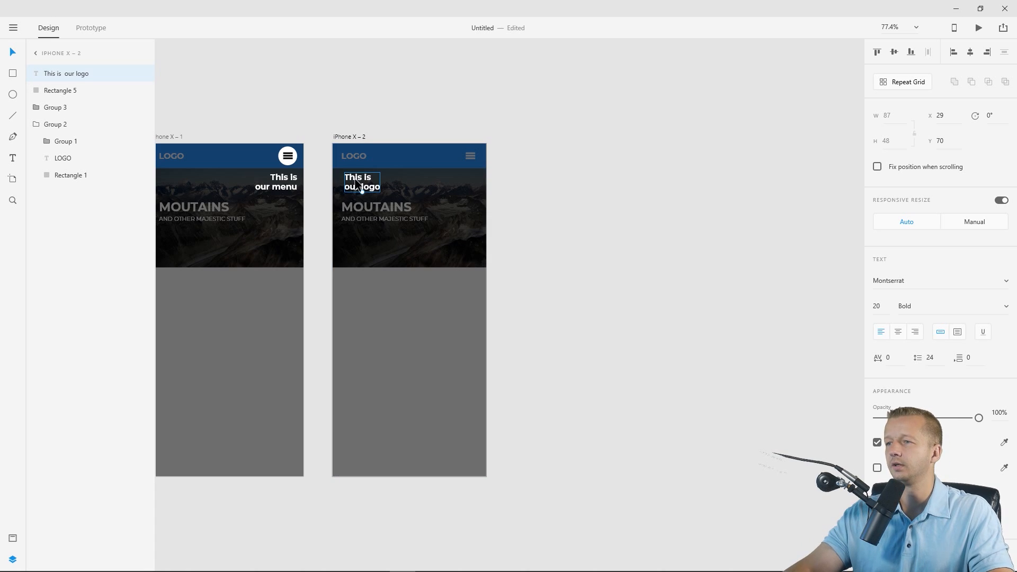
left_click(297, 98)
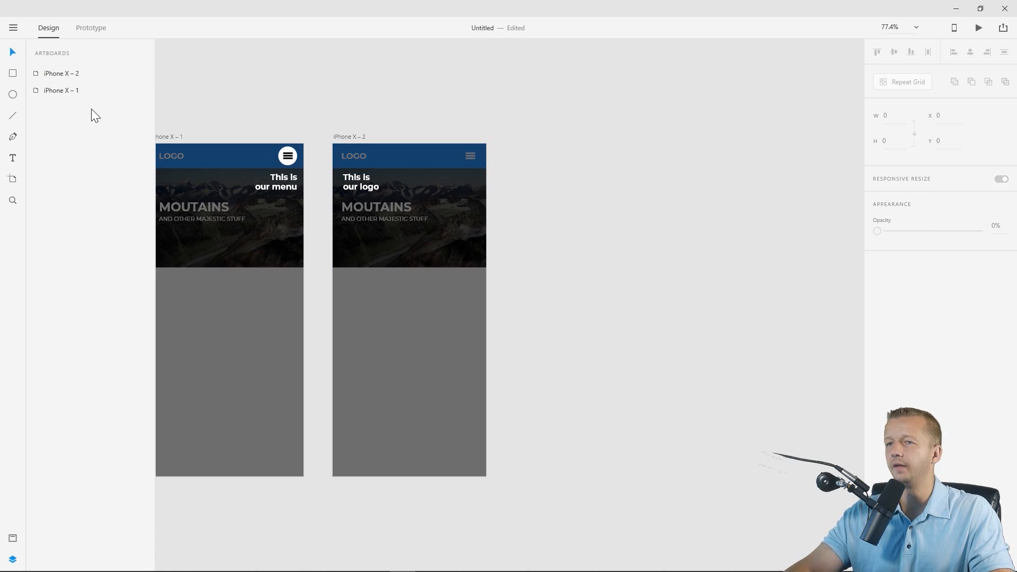
Bring the second artboard's LOGO text out of the header group to above the overlay and fill it black
left_click(347, 170)
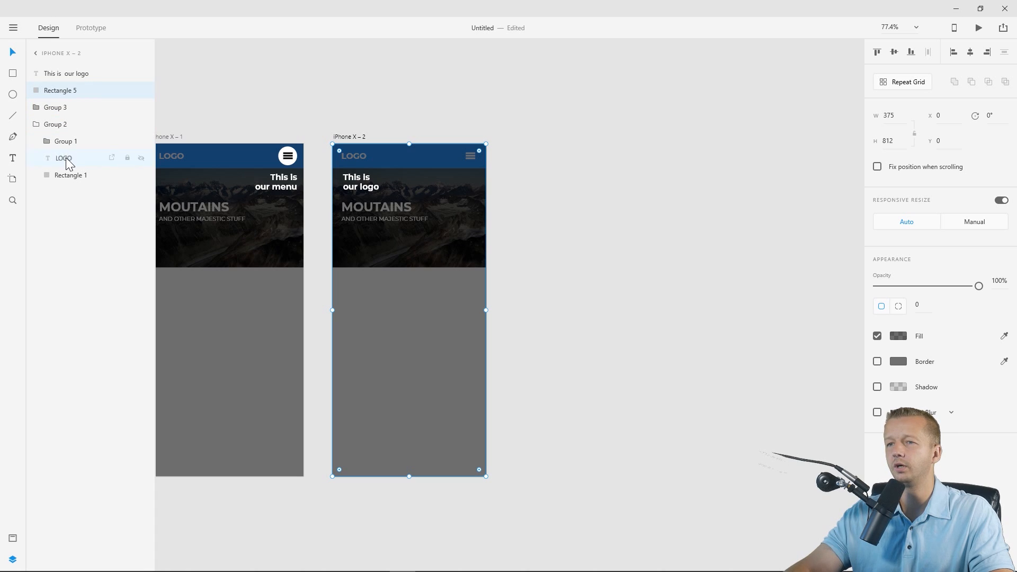
left_click_drag(66, 159, 69, 74)
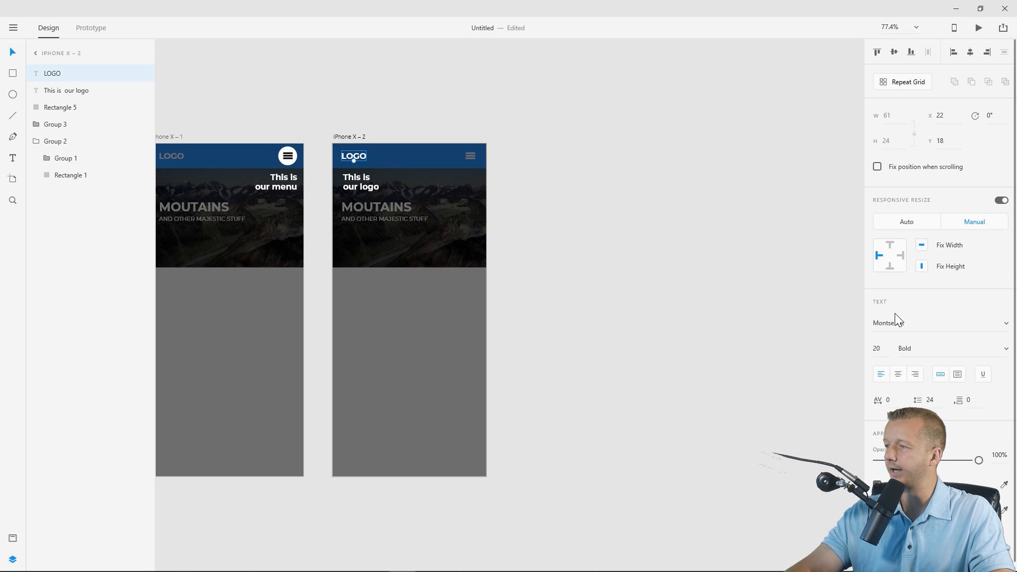
left_click(894, 485)
left_click_drag(768, 490, 720, 527)
left_click(617, 217)
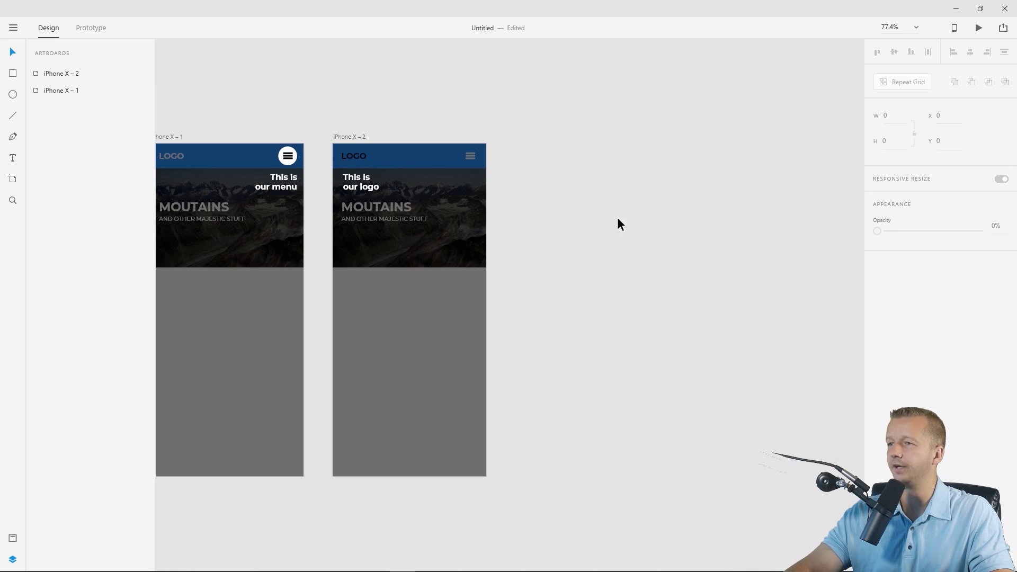
Draw a white rectangle about 94 by 32 over the LOGO, round its corners to 16, and place it behind the text
left_click(13, 73)
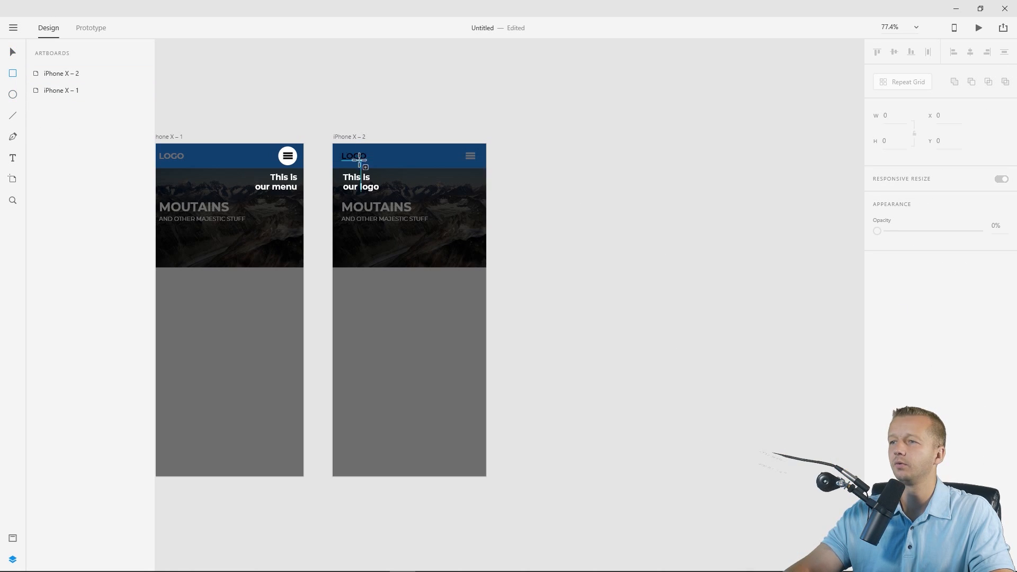
left_click_drag(337, 148, 376, 161)
scroll(372, 157, "up", 5)
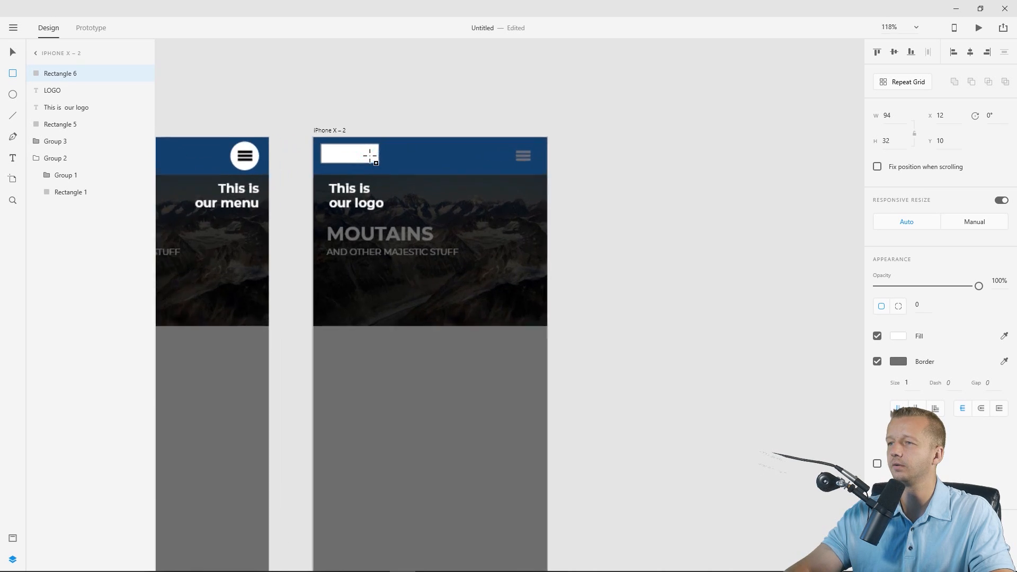
left_click_drag(377, 161, 369, 154)
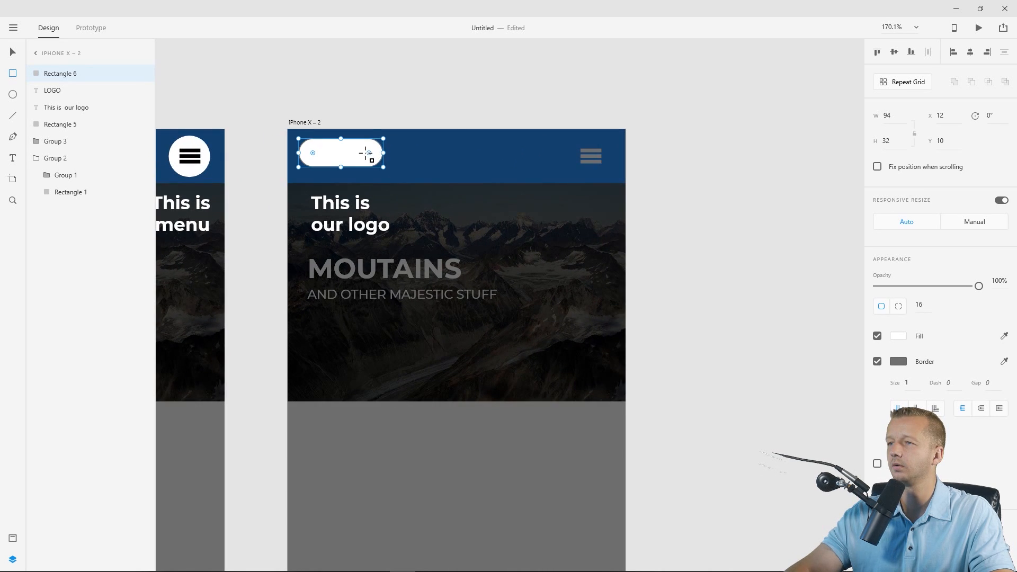
left_click_drag(56, 74, 53, 102)
left_click(10, 53)
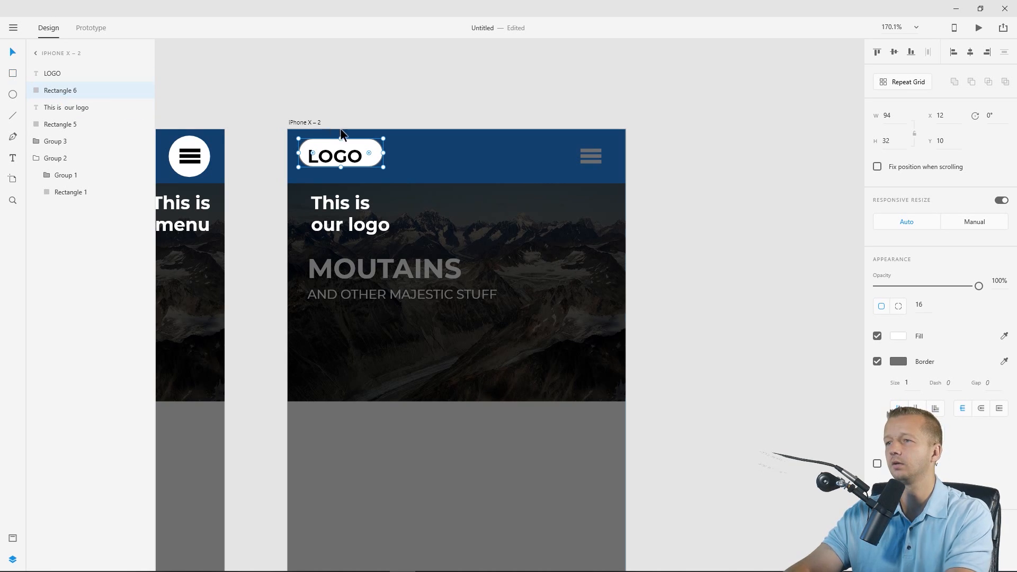
Nudge the rounded rectangle to X 8, Y 14 so it surrounds the LOGO text, and remove its border
key("Down")
key("Down")
key("Down")
key("Down")
key("Left")
key("Left")
key("Left")
key("Down")
key("Left")
key("Up")
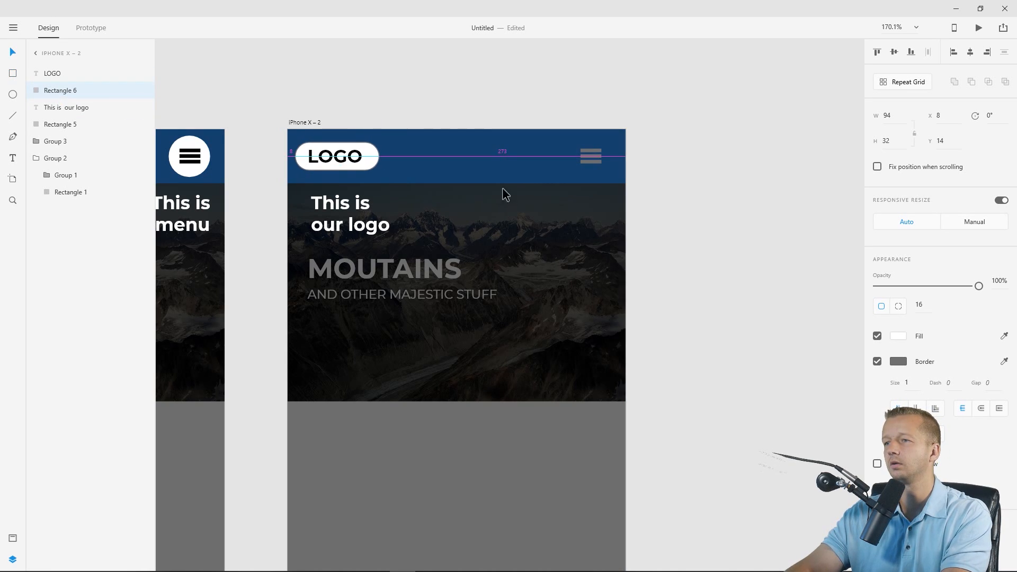
left_click(878, 362)
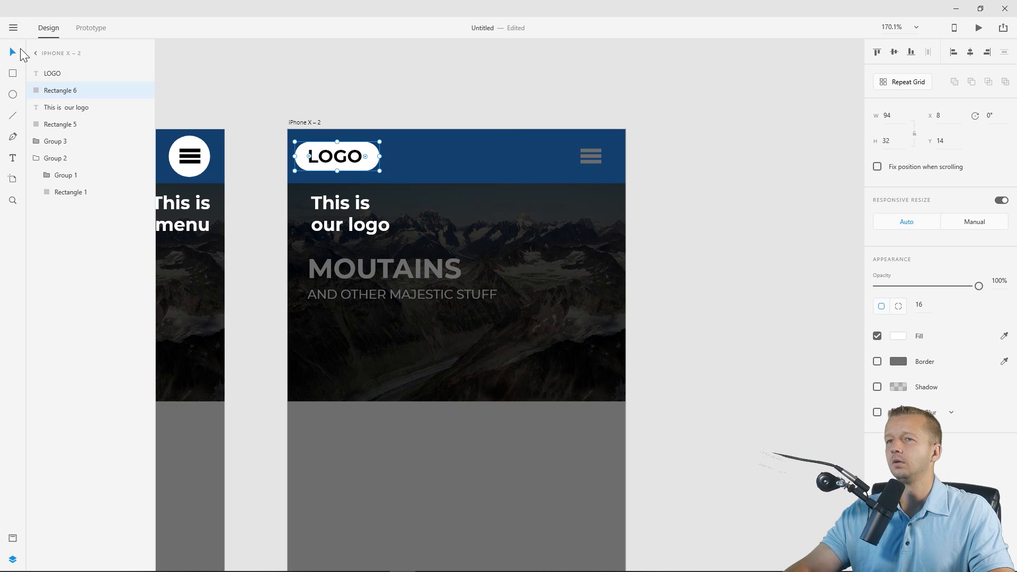
left_click(356, 70)
Duplicate the iPhone X – 2 artboard to create a third artboard beside it
scroll(408, 151, "down", 5)
left_click_drag(413, 106, 452, 118)
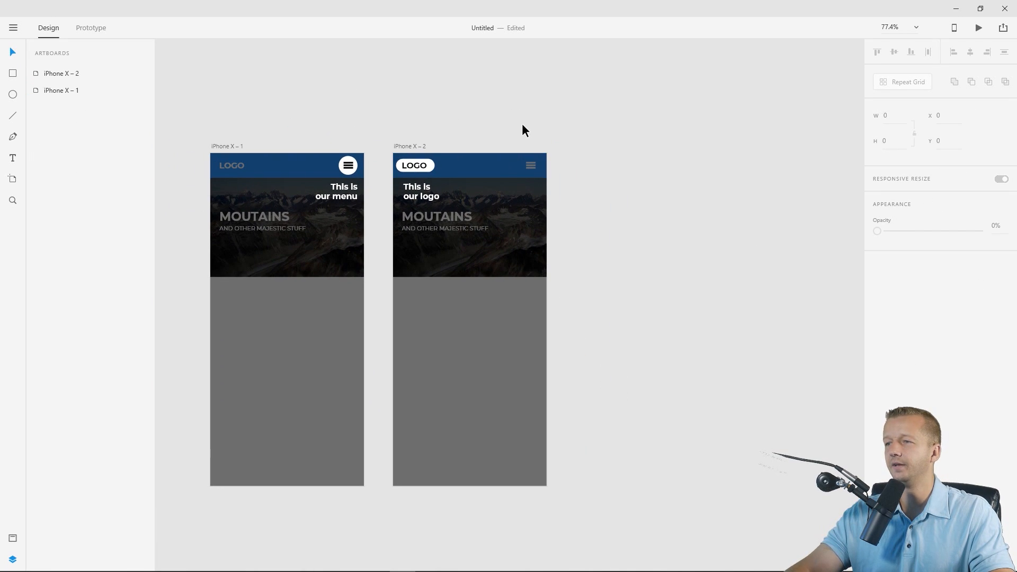
left_click(411, 147)
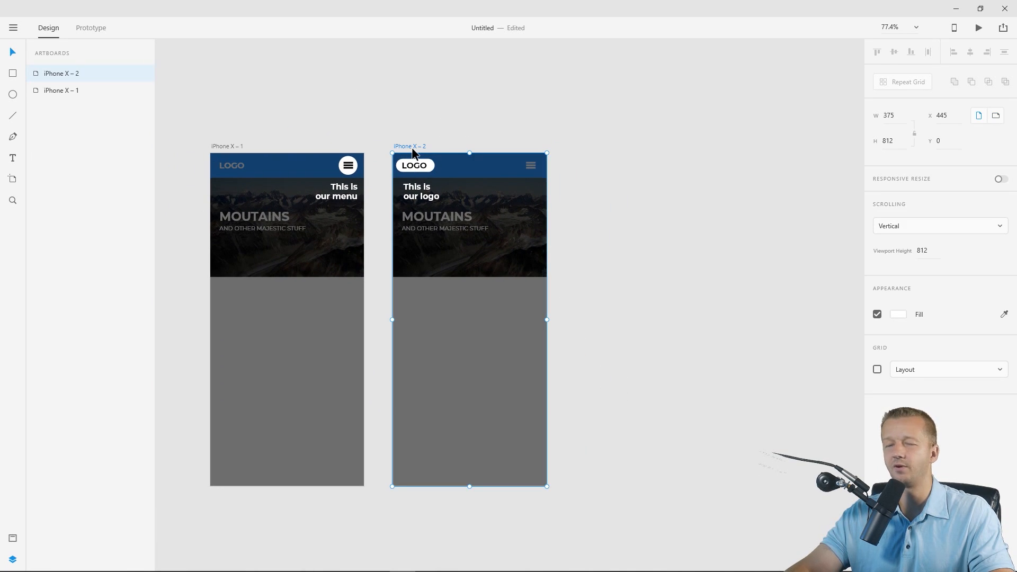
key("ctrl+d")
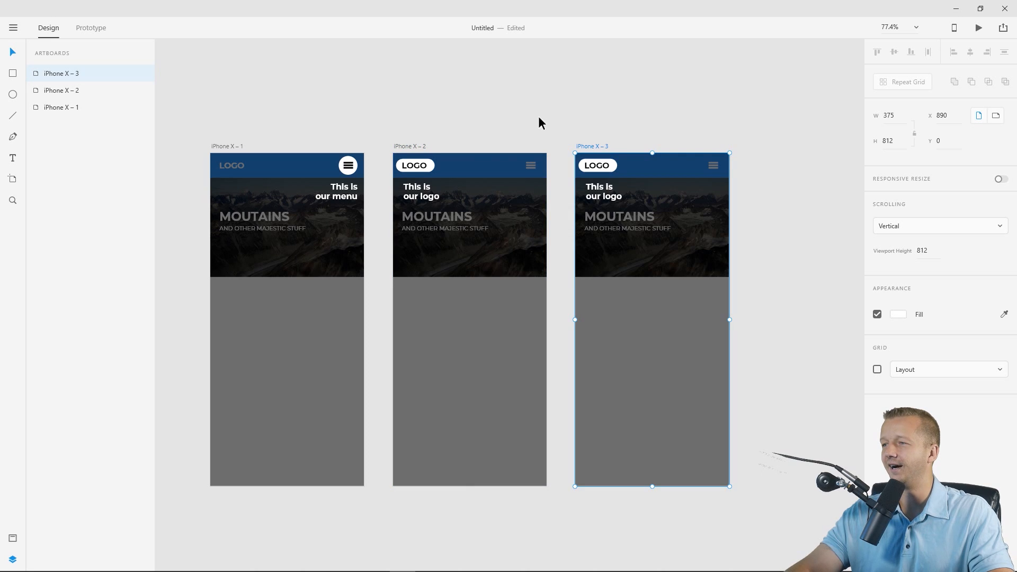
Delete the white rounded rectangle behind the LOGO text on the third artboard, keeping the text
left_click(583, 127)
left_click(599, 167)
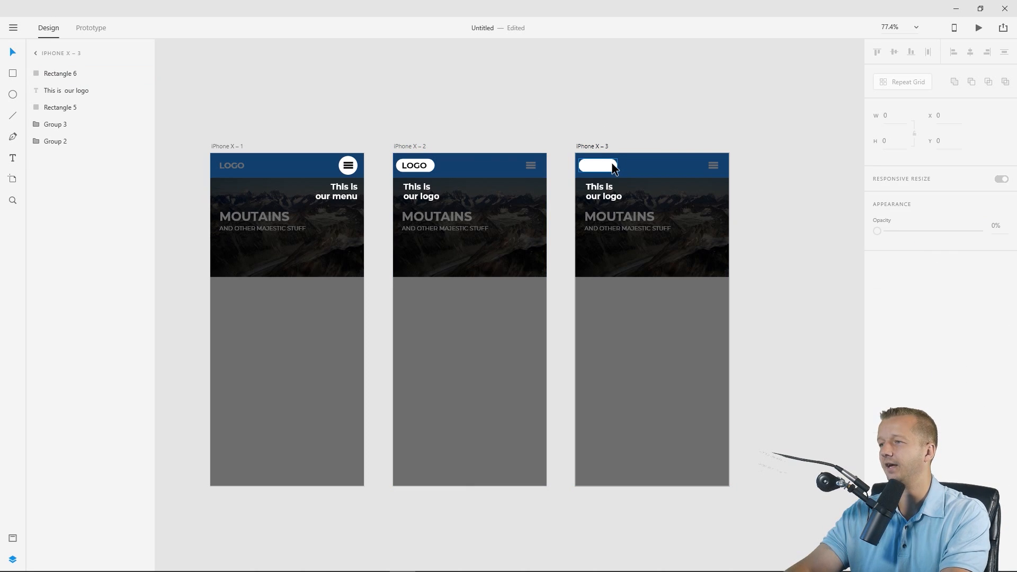
left_click(606, 102)
left_click(612, 166)
key("Delete")
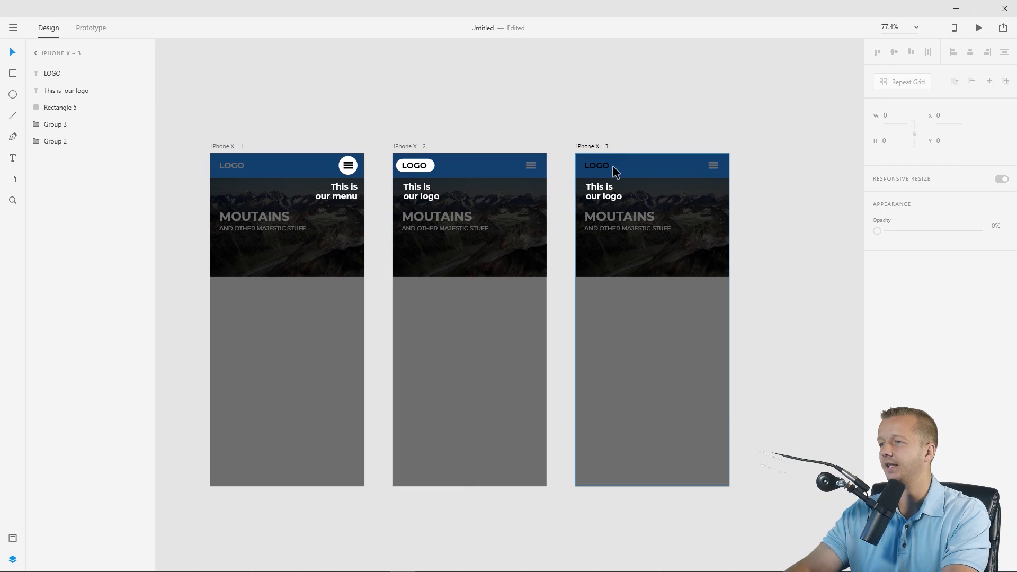
Change the fill of the third artboard's LOGO text to white
left_click(606, 166)
left_click(878, 485)
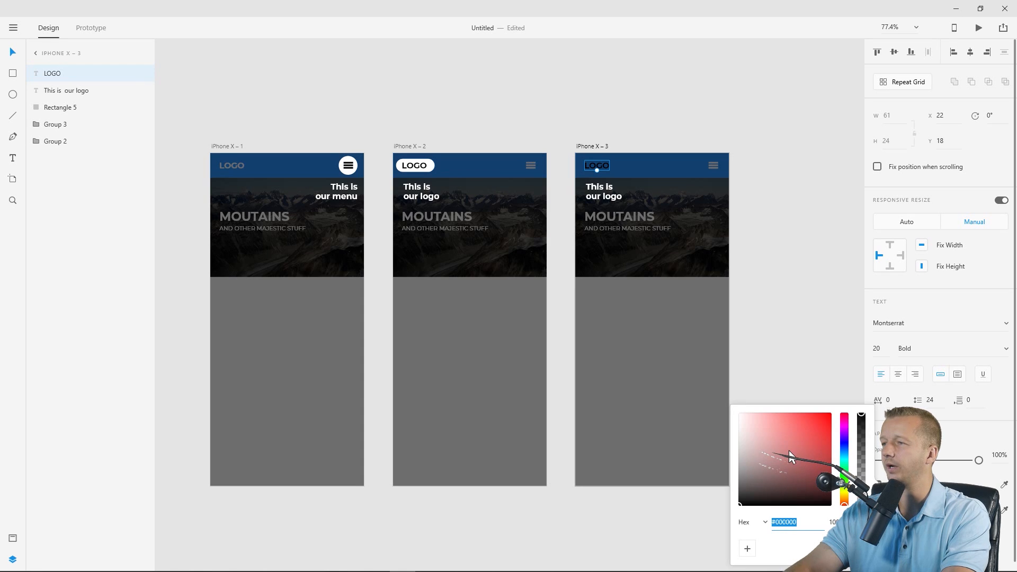
left_click_drag(790, 455, 737, 410)
left_click(682, 132)
Delete the dark full-screen overlay and the "This is our logo" text from the third artboard
left_click(674, 351)
key("Delete")
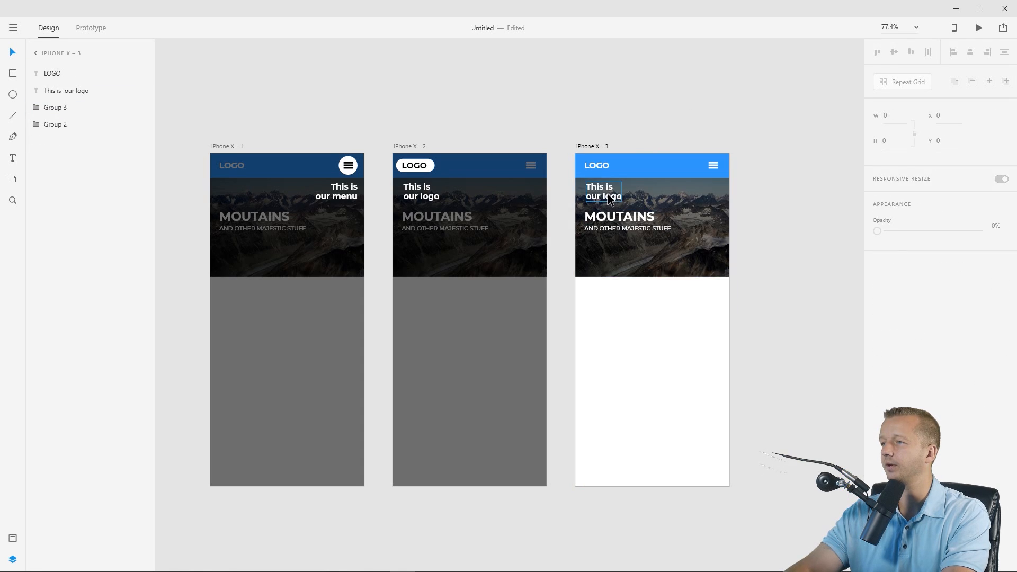
left_click(604, 194)
key("Delete")
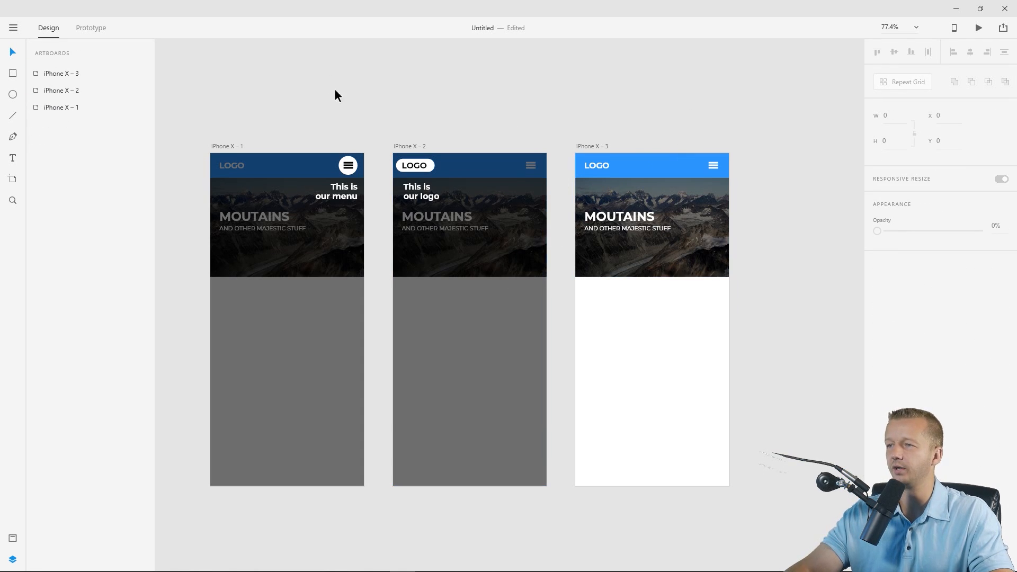
Switch to prototyping and wire the iPhone X – 1 artboard to iPhone X – 2
left_click_drag(379, 53, 420, 62)
left_click(98, 28)
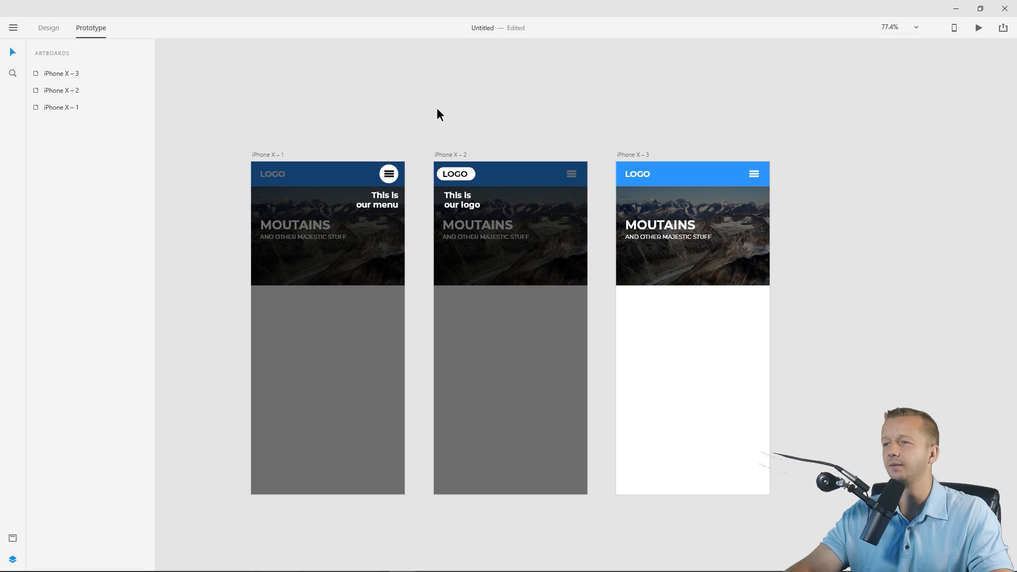
left_click(276, 156)
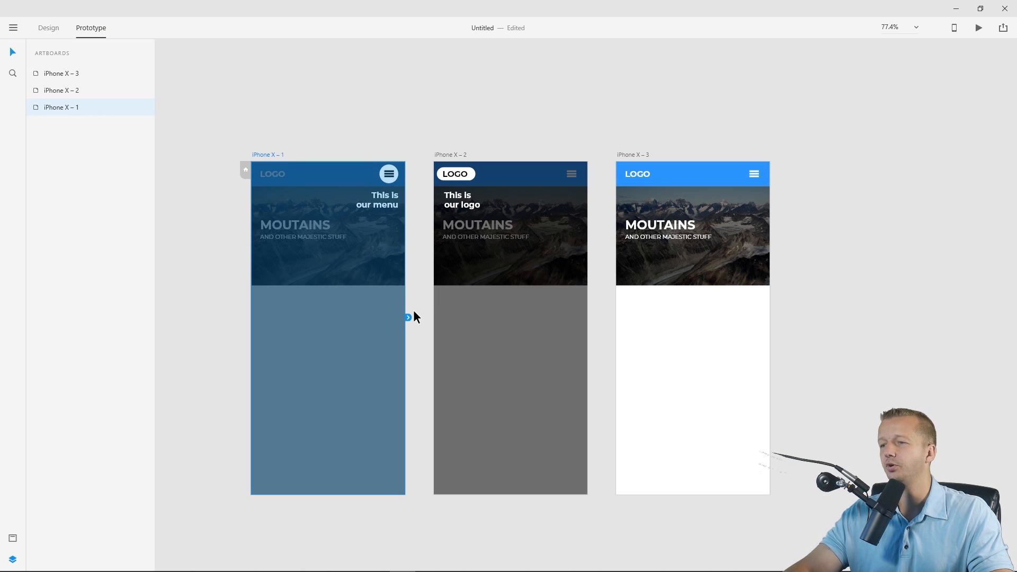
left_click_drag(408, 318, 446, 339)
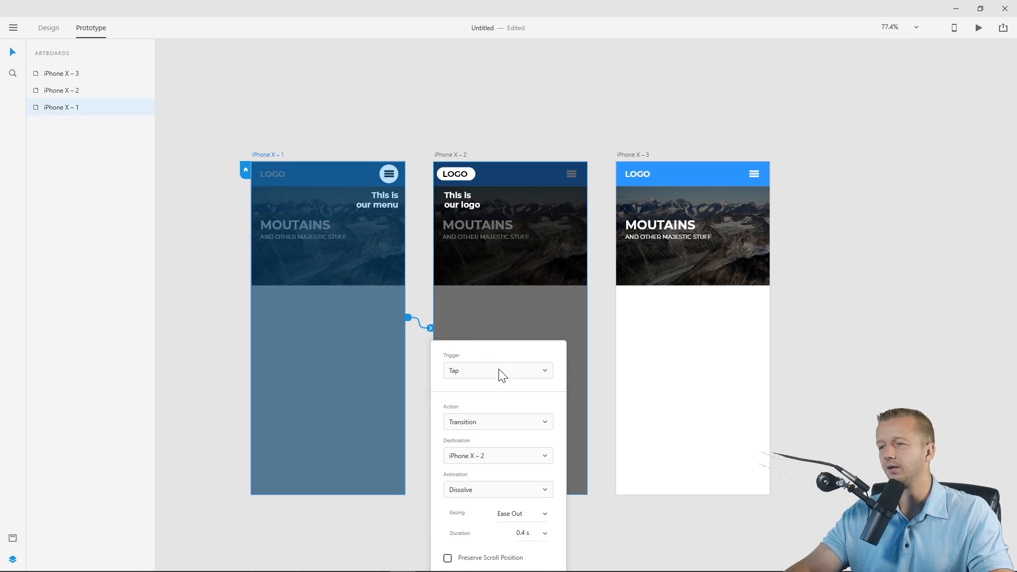
Set the trigger of the link from iPhone X – 1 to iPhone X – 2 to Time with a 2 s delay
left_click(501, 373)
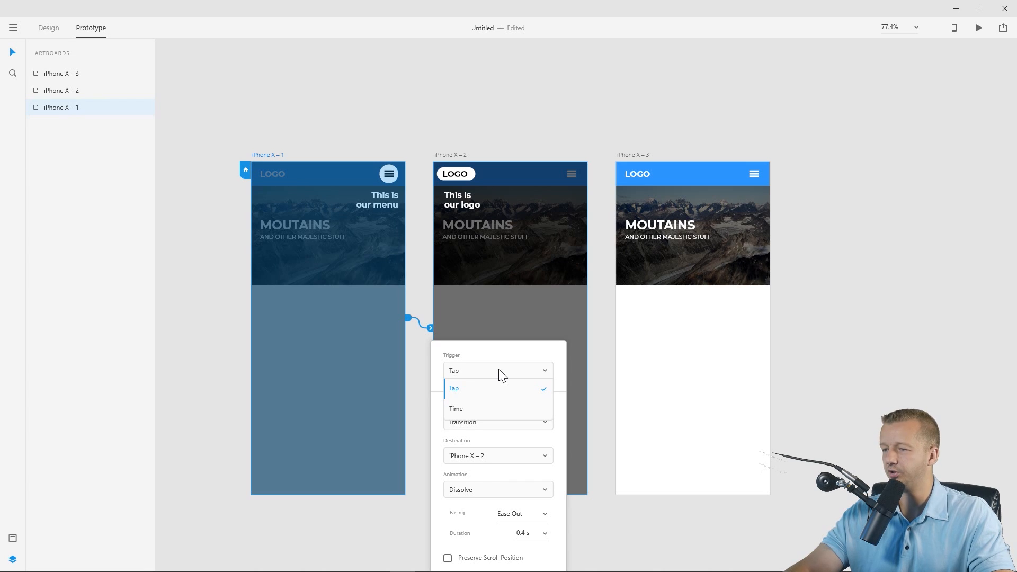
left_click(478, 403)
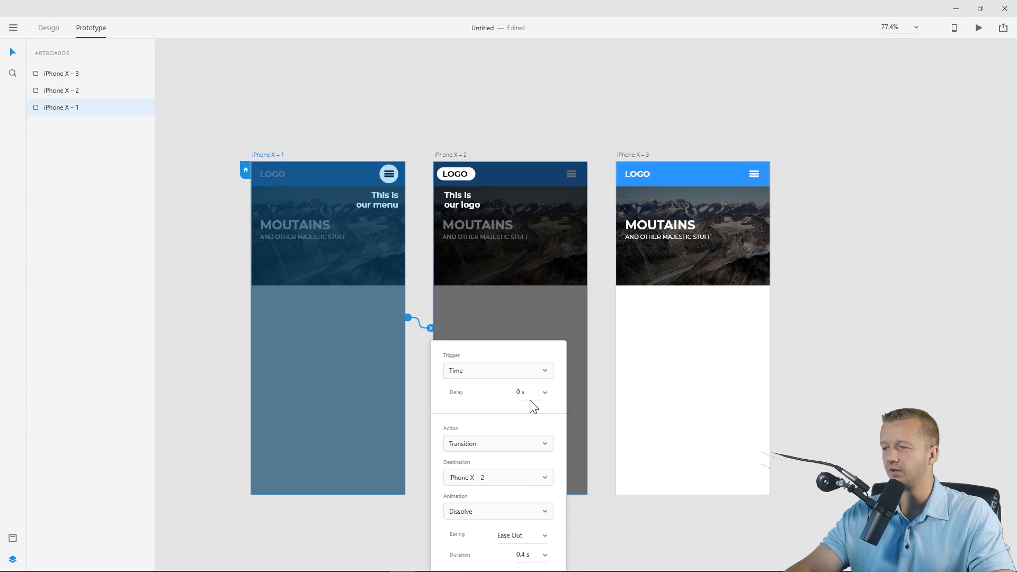
left_click(521, 397)
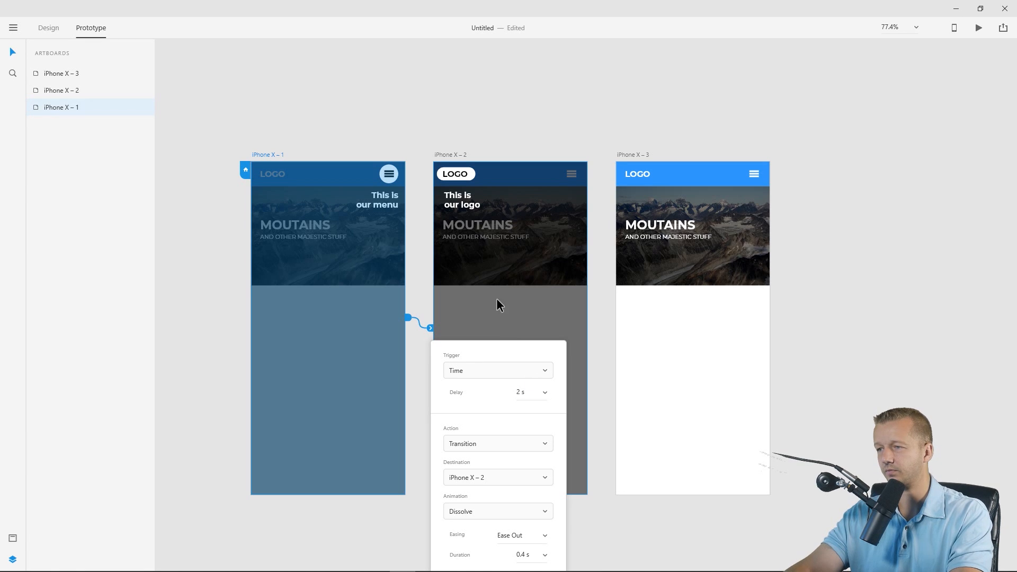
left_click(423, 272)
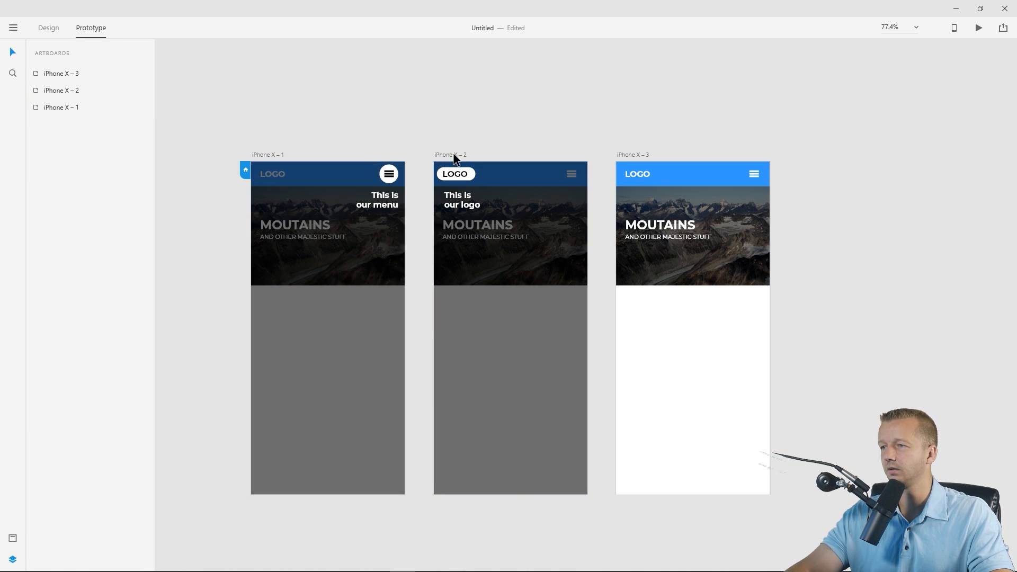
Wire the iPhone X – 2 artboard to iPhone X – 3 with a Time-triggered Dissolve transition
left_click(454, 157)
left_click_drag(597, 317, 611, 351)
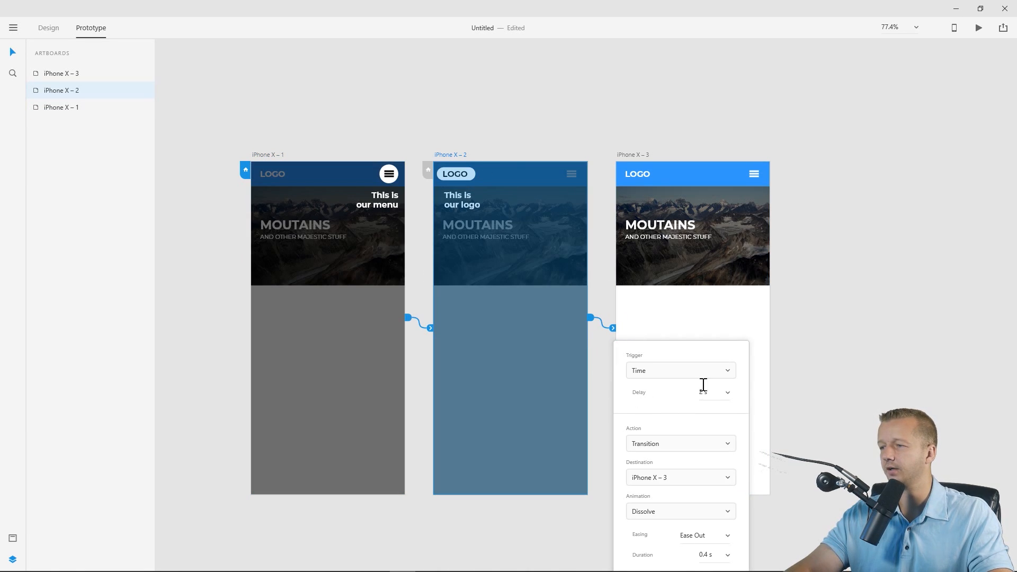
left_click(572, 109)
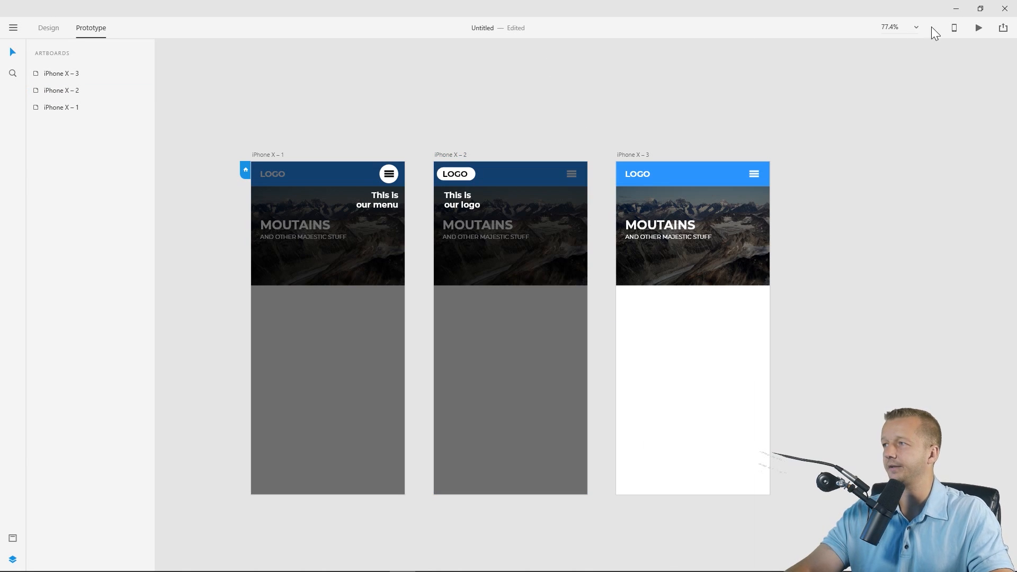
Preview the prototype from the first artboard through its timed transitions and close the preview
left_click(979, 28)
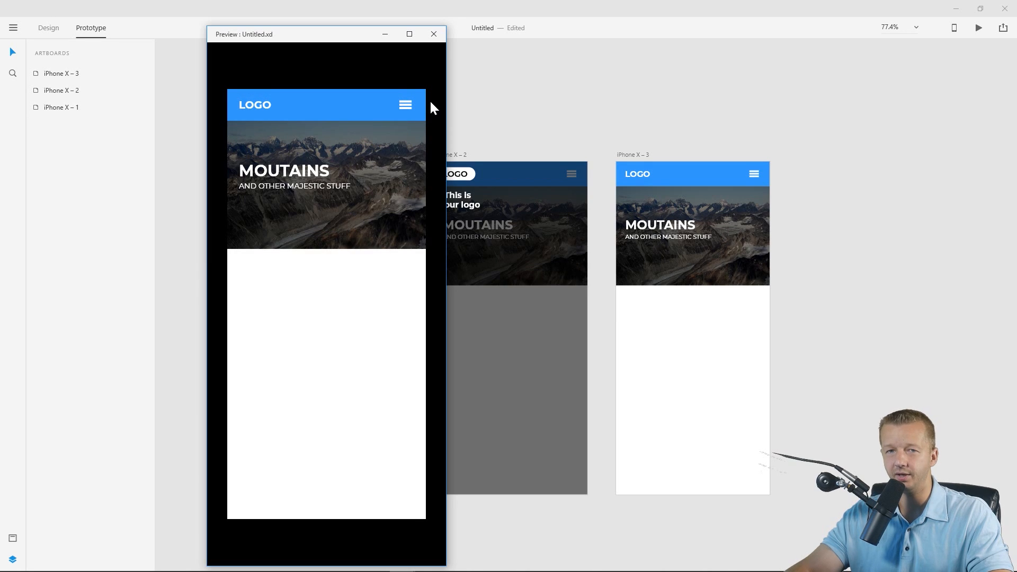
left_click(434, 34)
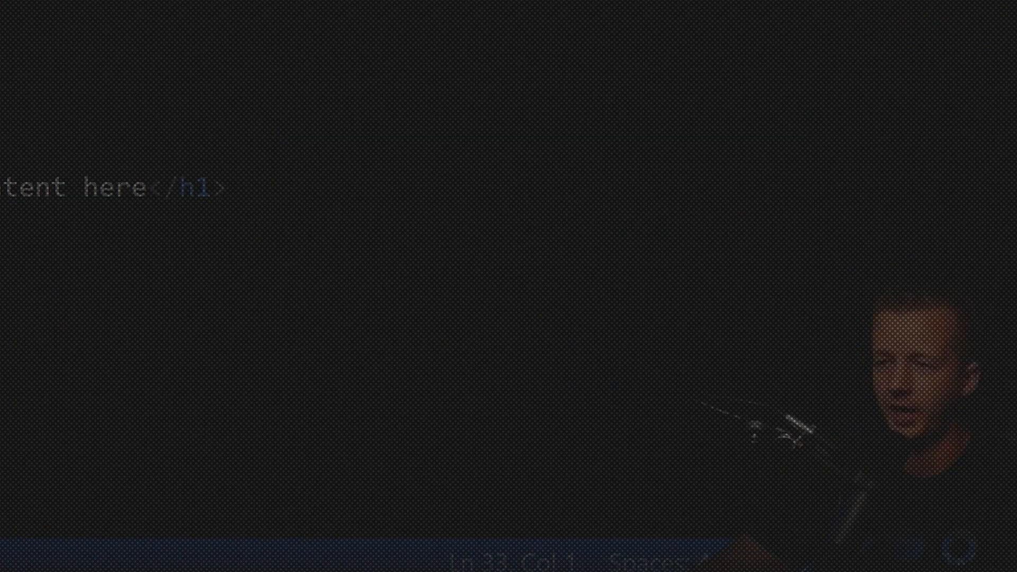
left_click(228, 187)
key("ctrl+Tab")
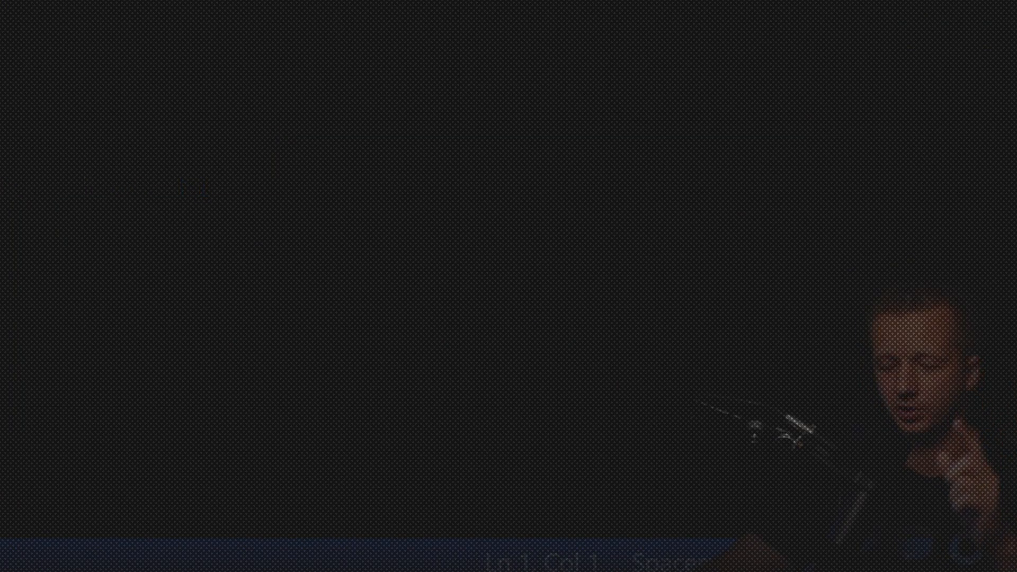
key("ctrl+Tab")
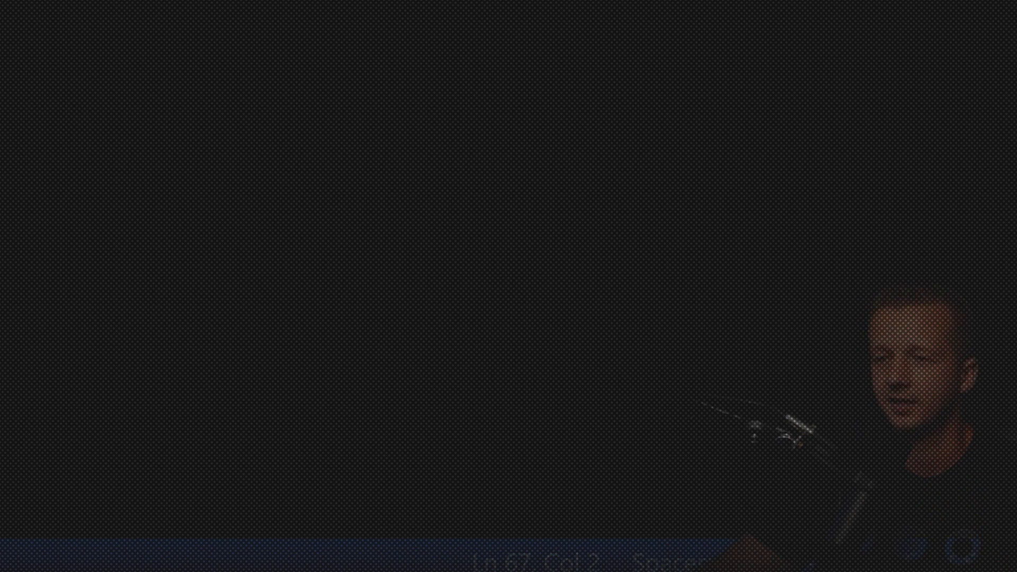
scroll(159, 265, "up", 10)
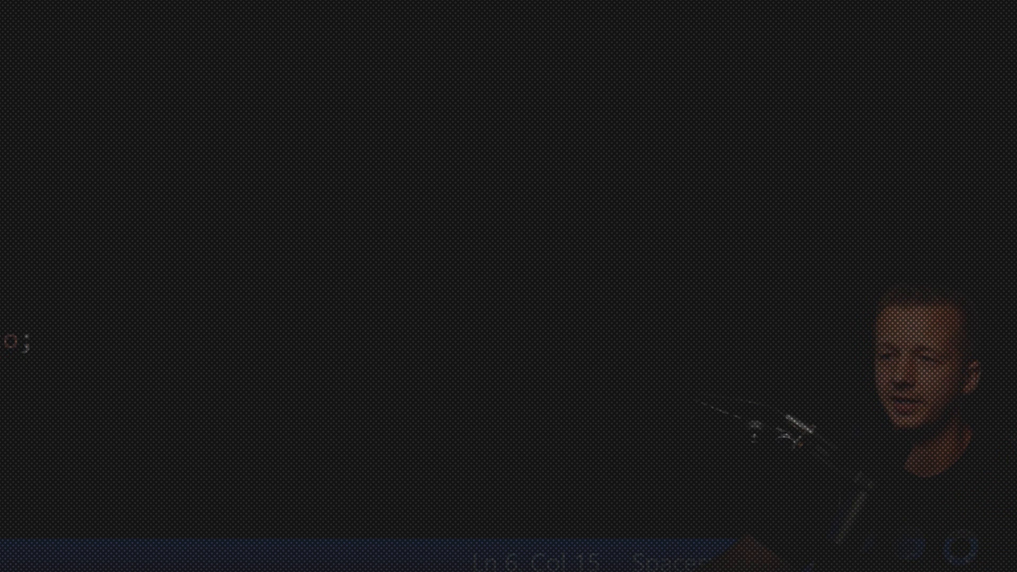
scroll(509, 270, "down", 1)
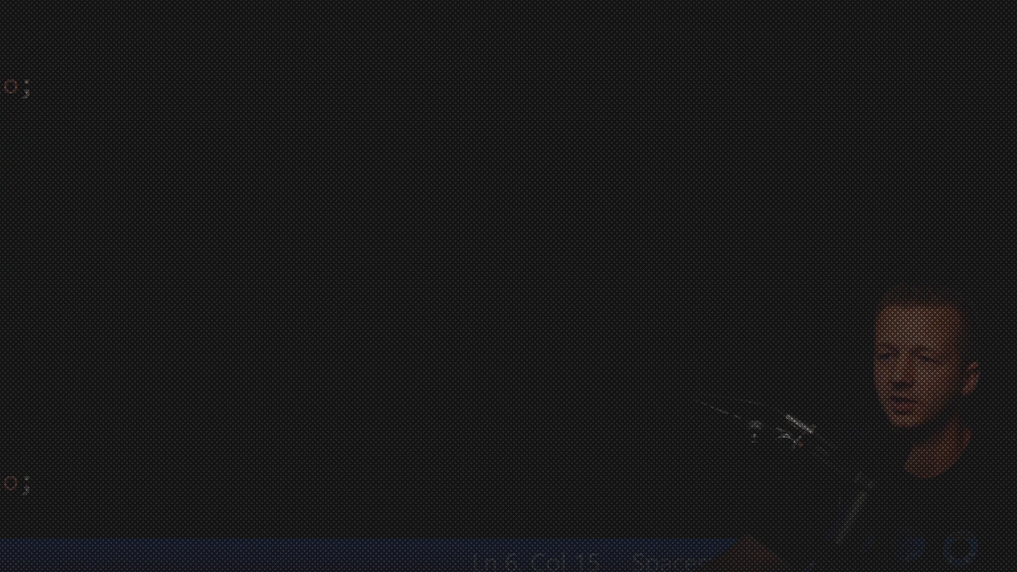